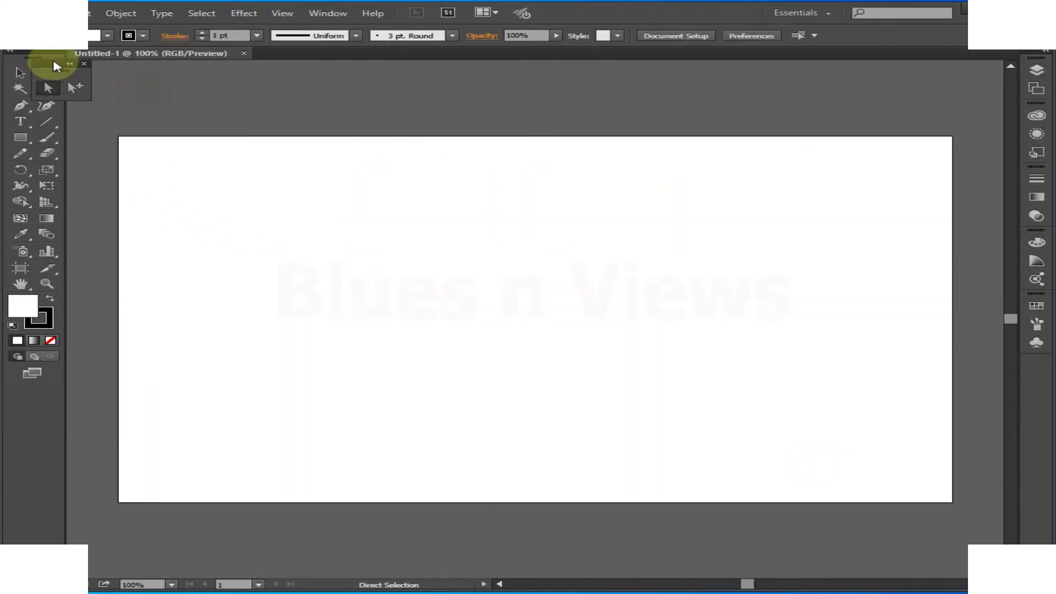
- Move the floating Direct Selection tool group away from the toolbox and close it
drag(52, 72, 145, 95)
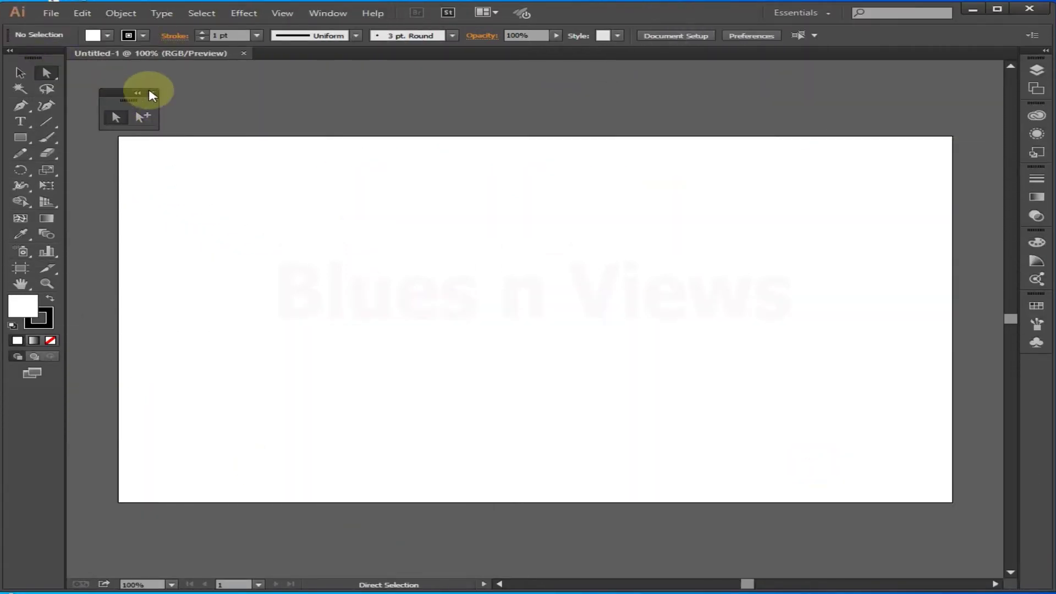
click(152, 93)
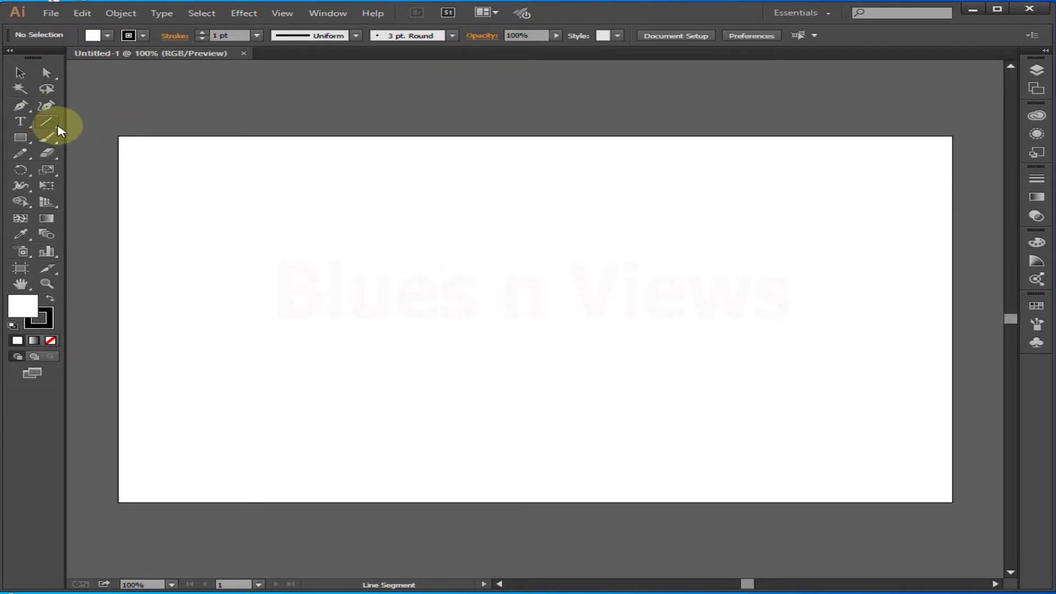
- Tear off the Line Segment tool group as a floating panel, reposition it and close it
drag(59, 131, 175, 144)
drag(60, 132, 219, 155)
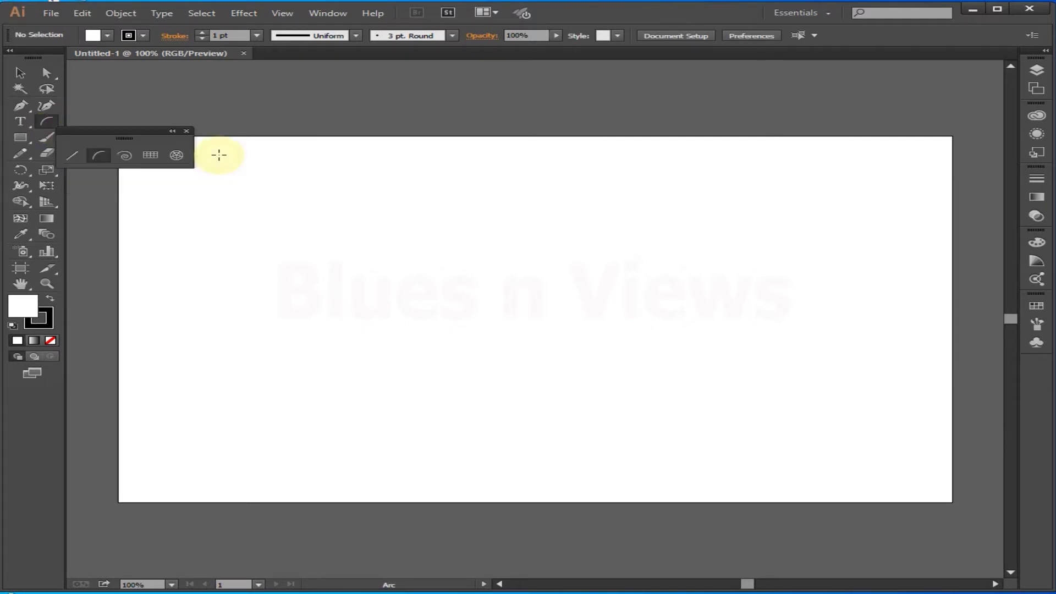
drag(122, 134, 141, 123)
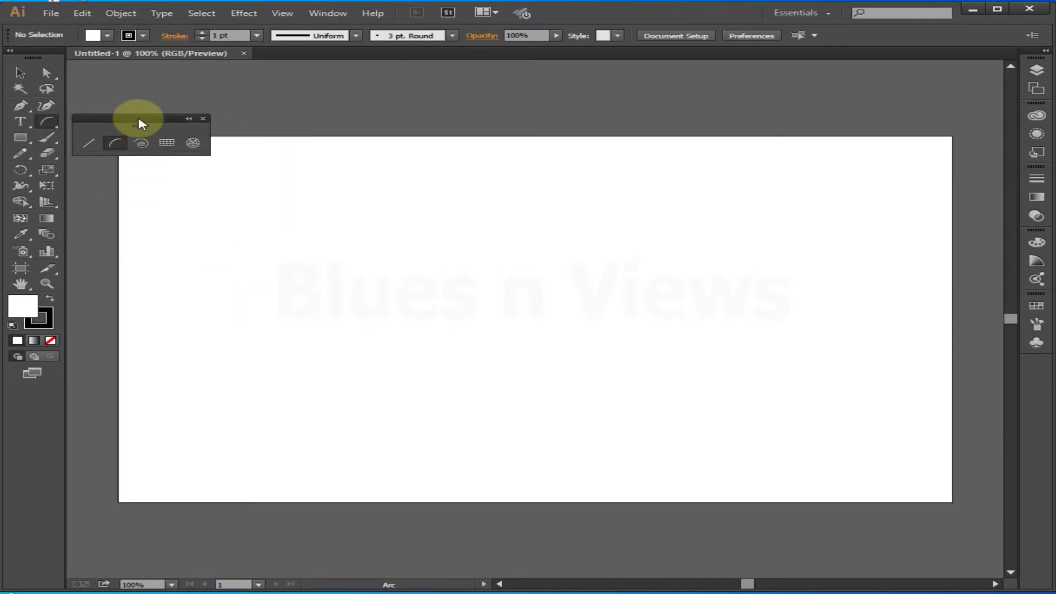
click(203, 118)
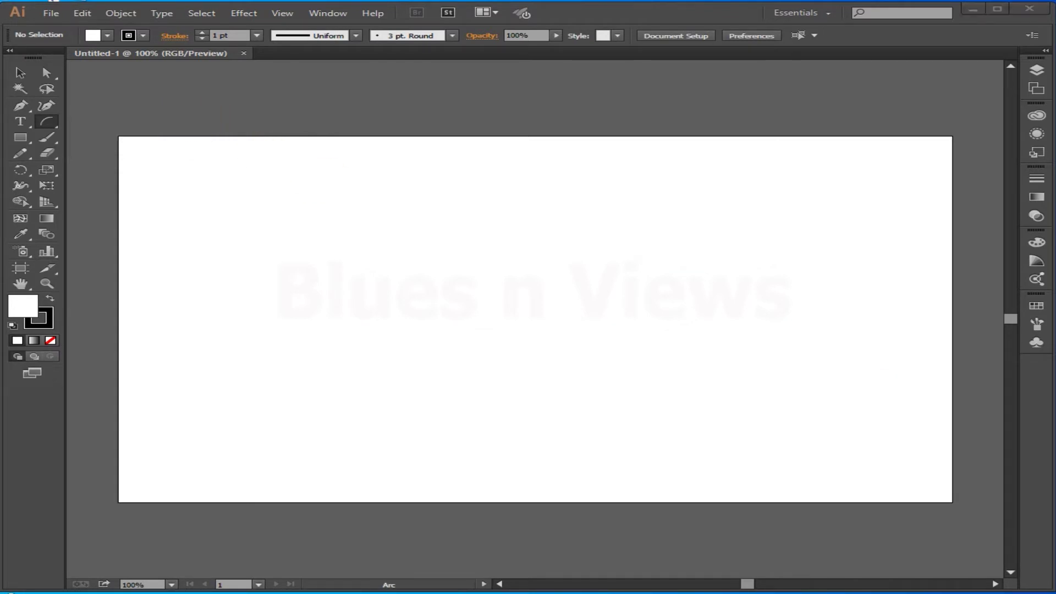
- Start a new document and name it asas
click(52, 13)
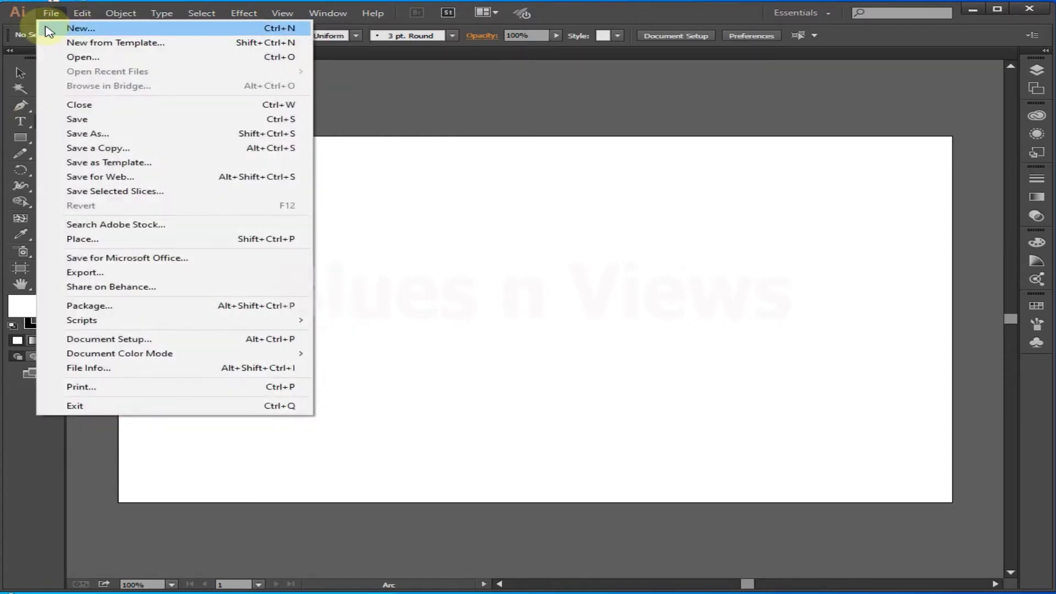
click(80, 28)
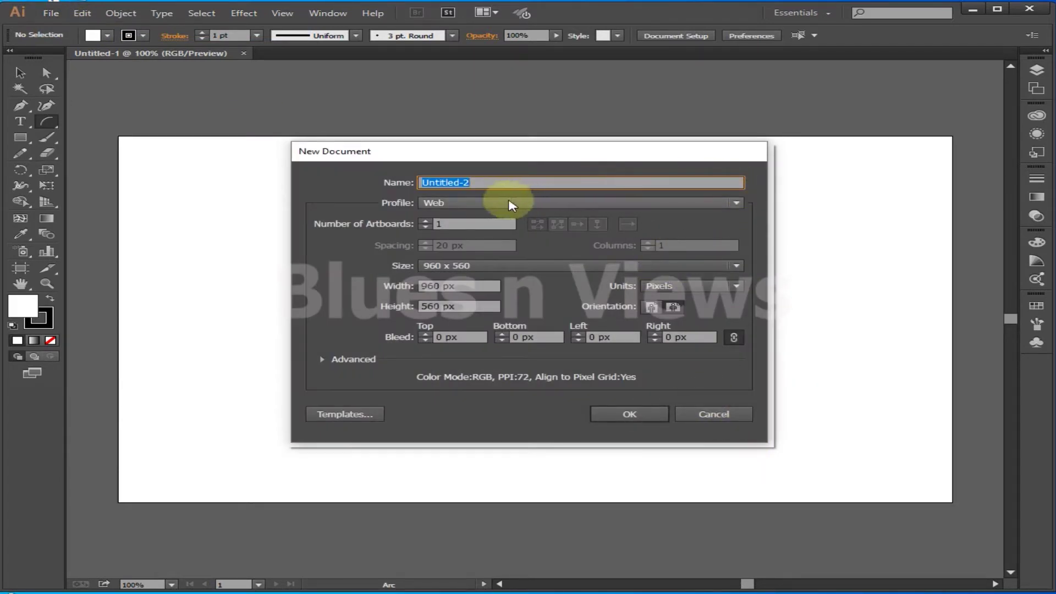
double_click(503, 181)
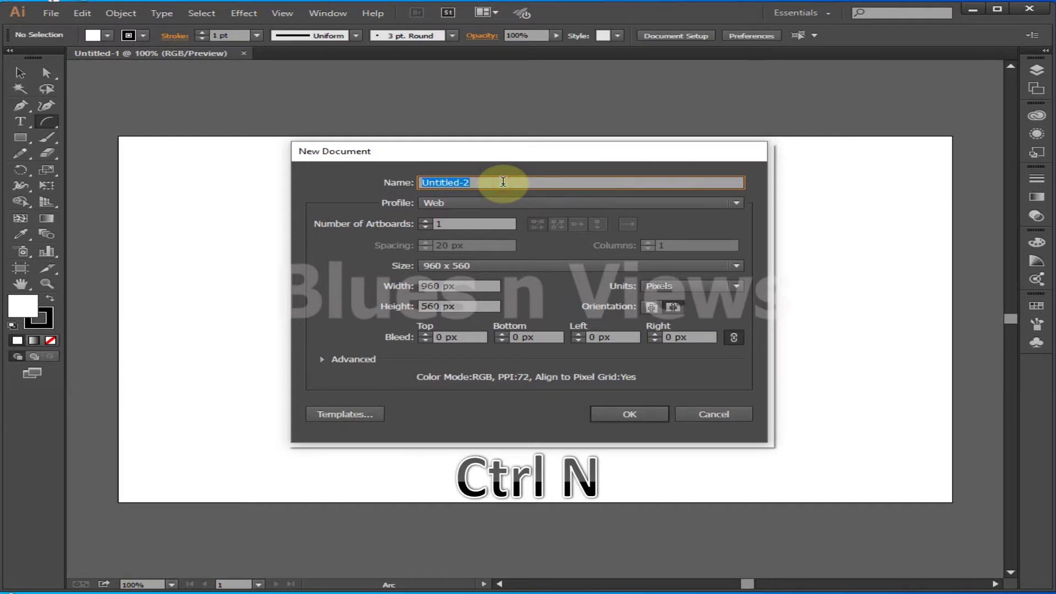
text(asas)
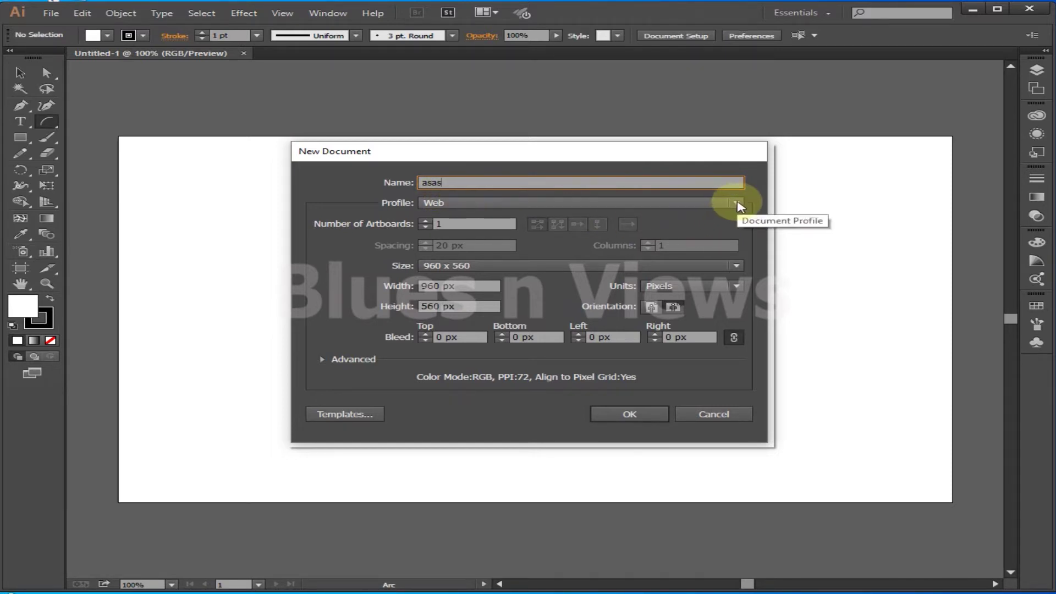
- Examine the name, profile, artboard count, size, width, height and units options for the new document
double_click(444, 182)
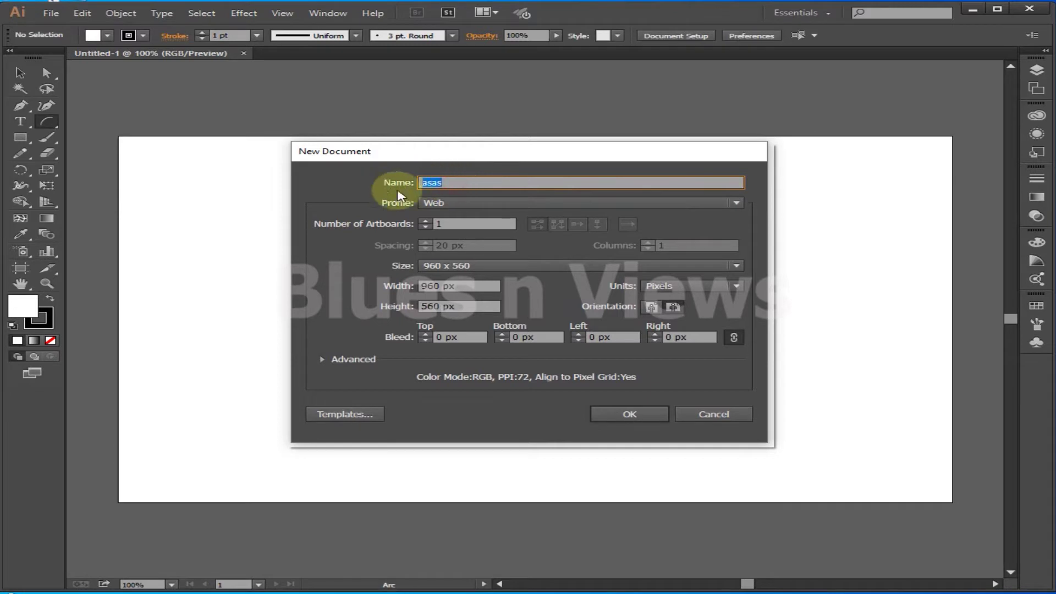
click(736, 205)
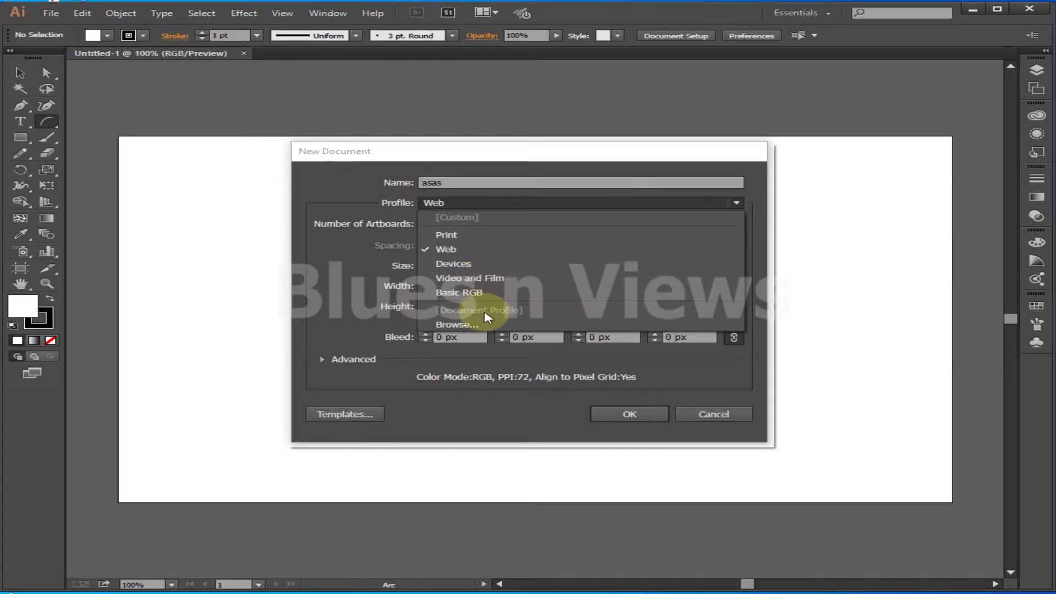
click(312, 287)
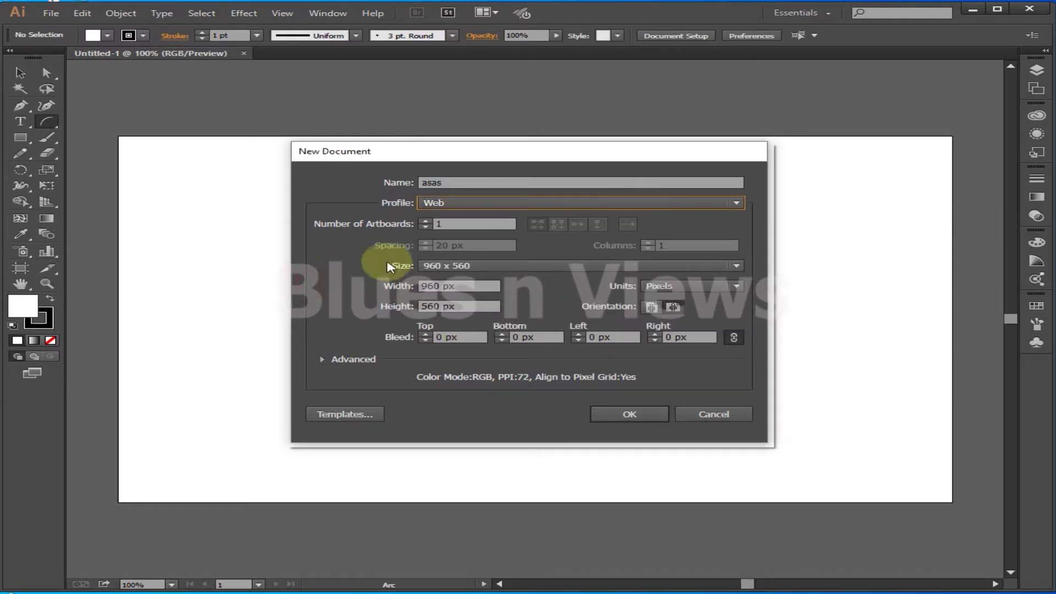
click(471, 224)
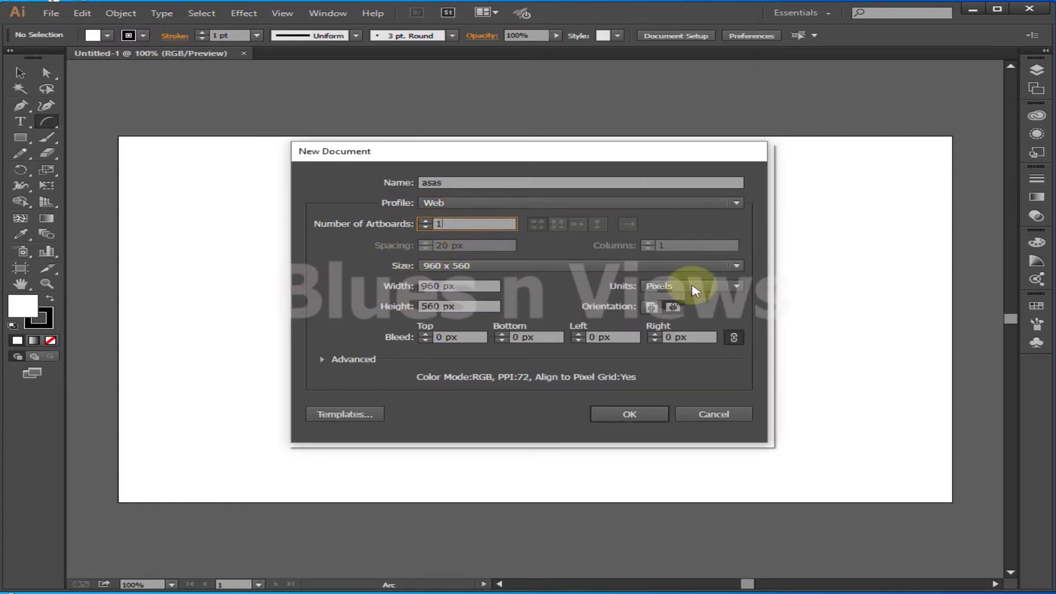
click(737, 266)
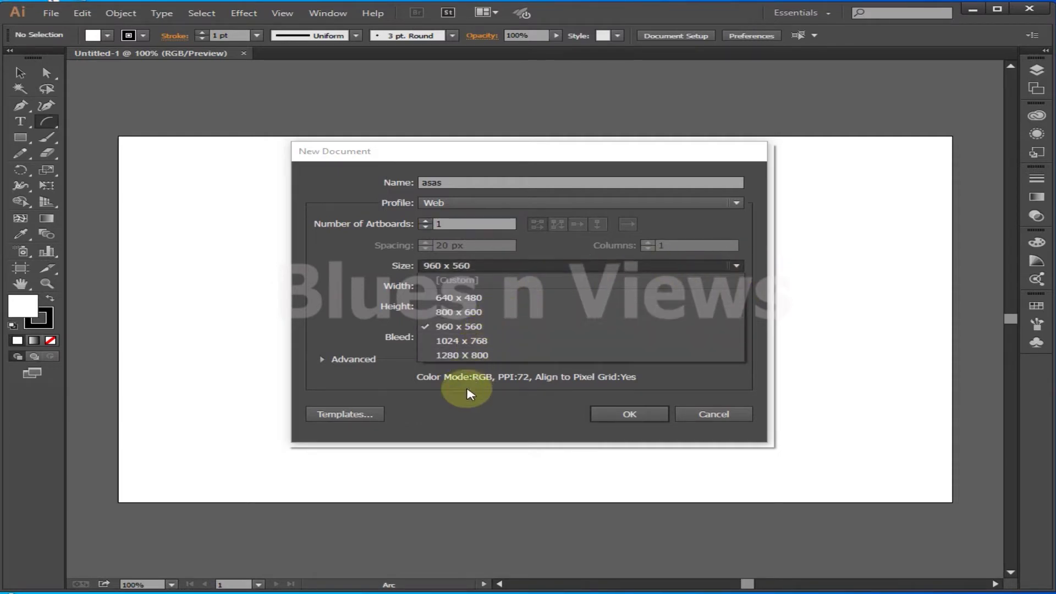
click(297, 329)
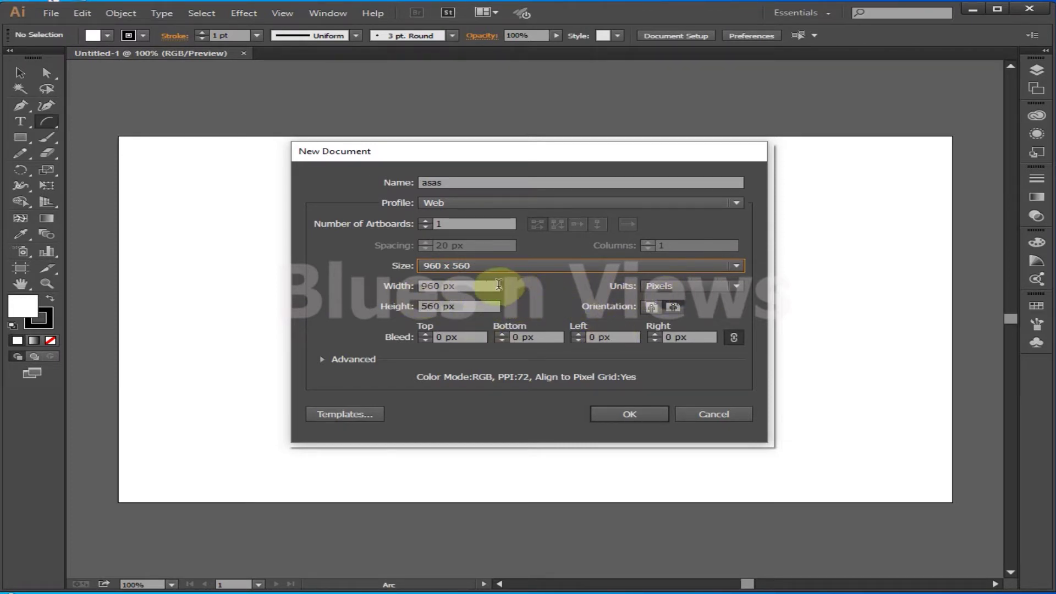
double_click(449, 286)
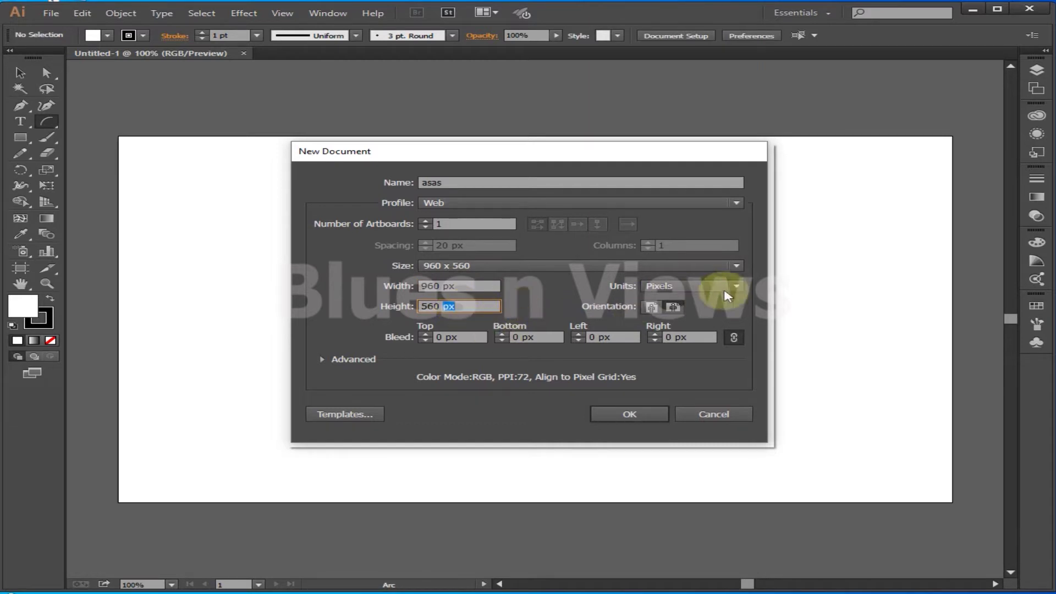
click(742, 287)
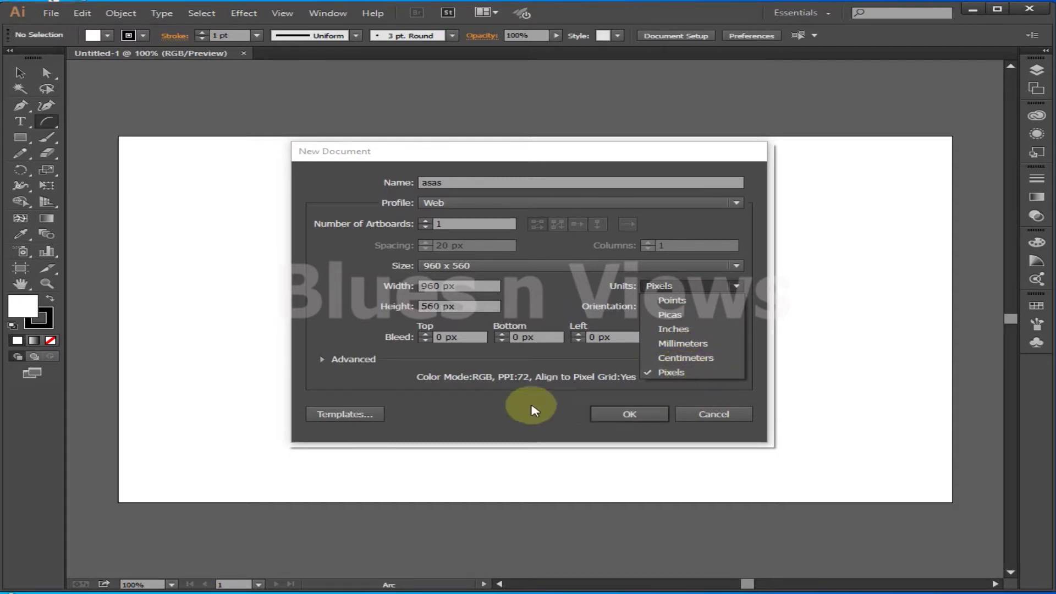
click(504, 412)
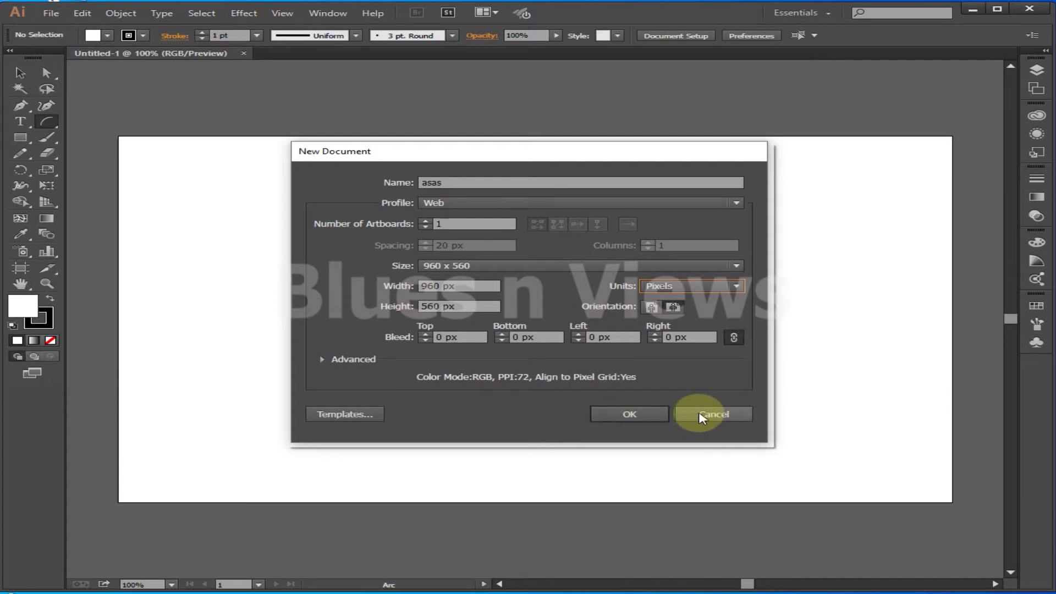
- Check the available templates without choosing one and create the document with the Web profile at 960 x 560 px
click(346, 414)
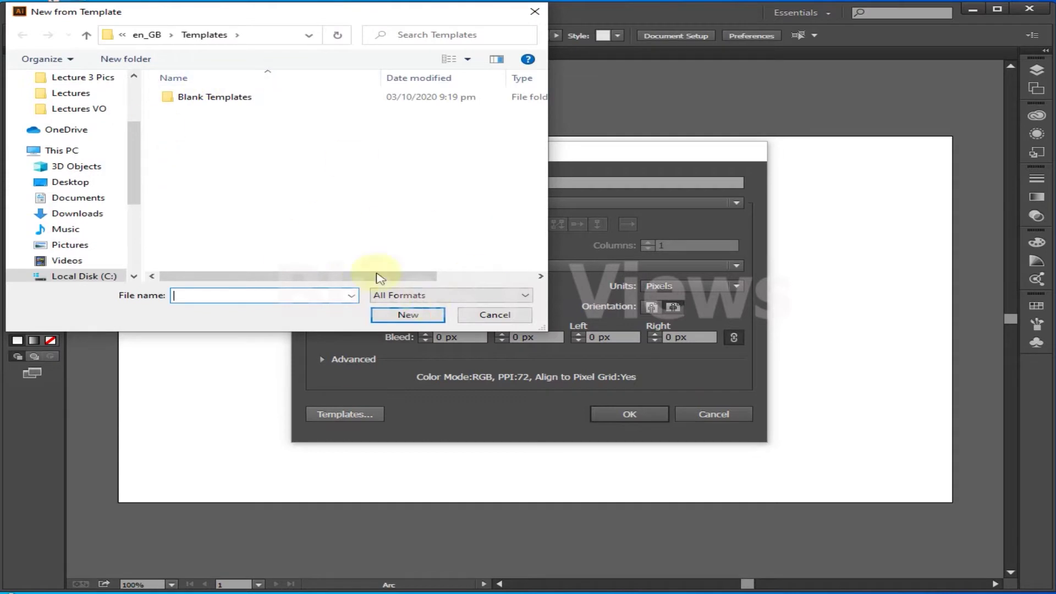
click(481, 316)
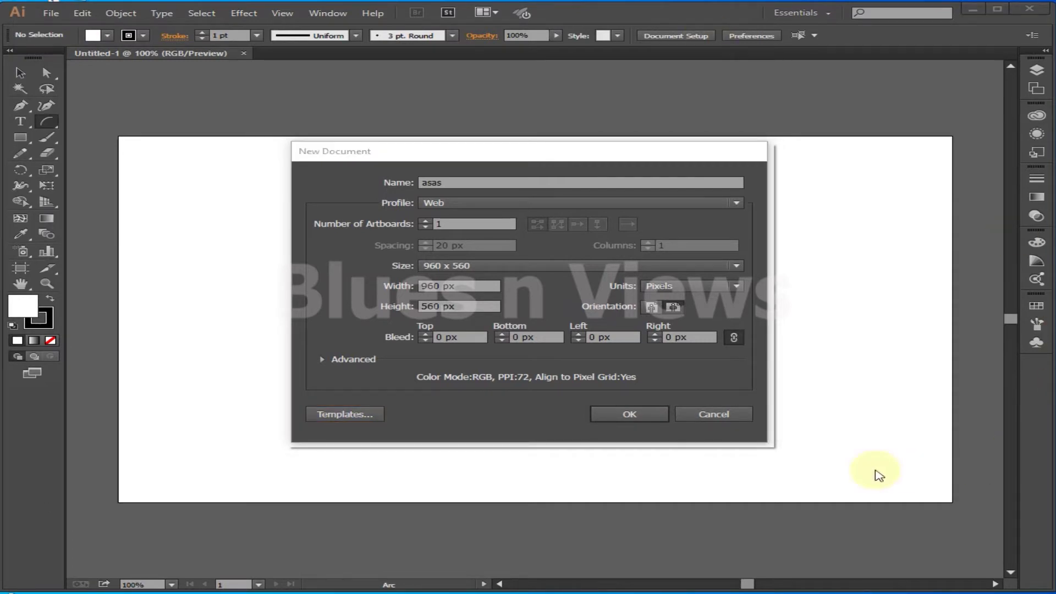
click(630, 417)
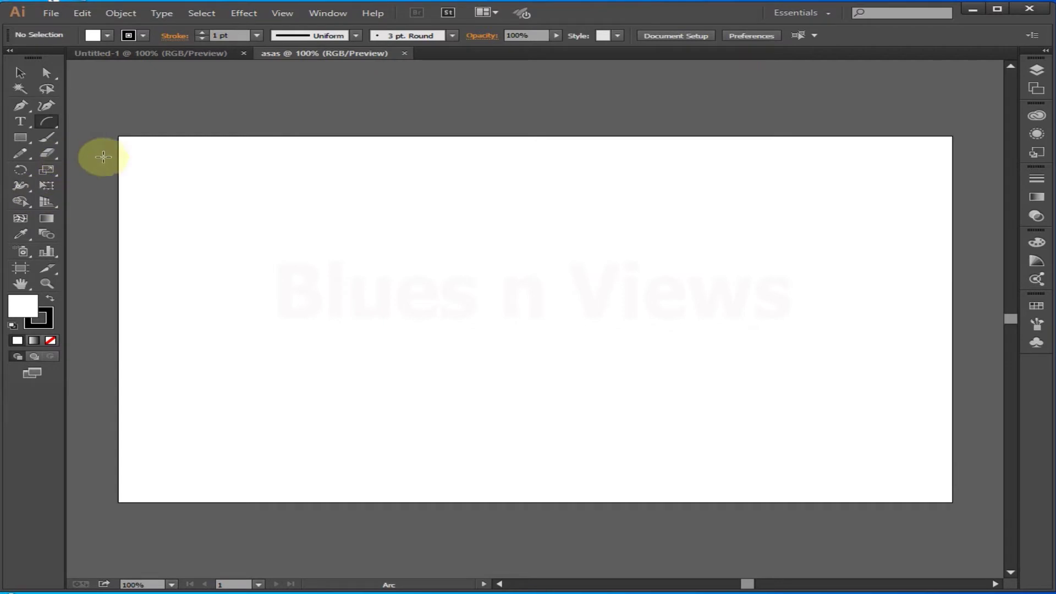
- Draw a rectangle about 100 px wide and 113 px high in the left part of the artboard
click(22, 142)
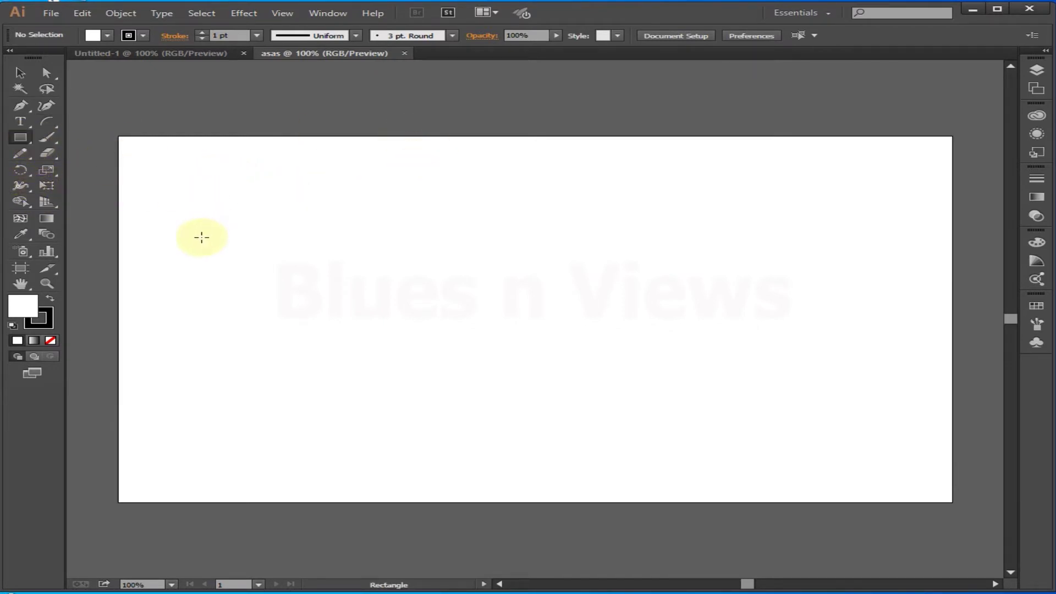
drag(197, 251, 285, 325)
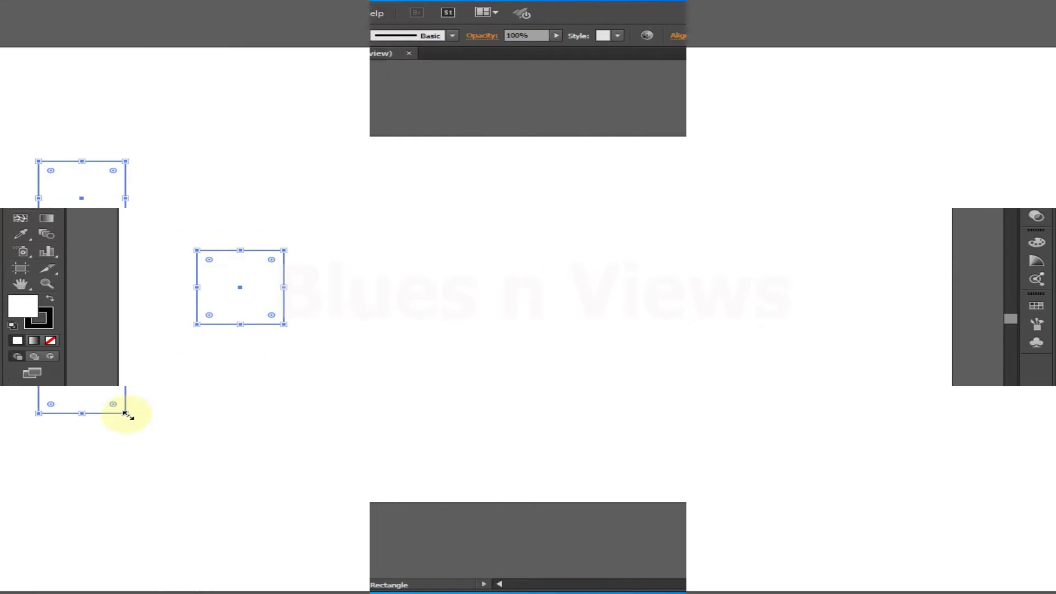
- Add a 100 x 113 px rectangle by exact dimensions and draw four squares of different sizes around the artboard
click(458, 263)
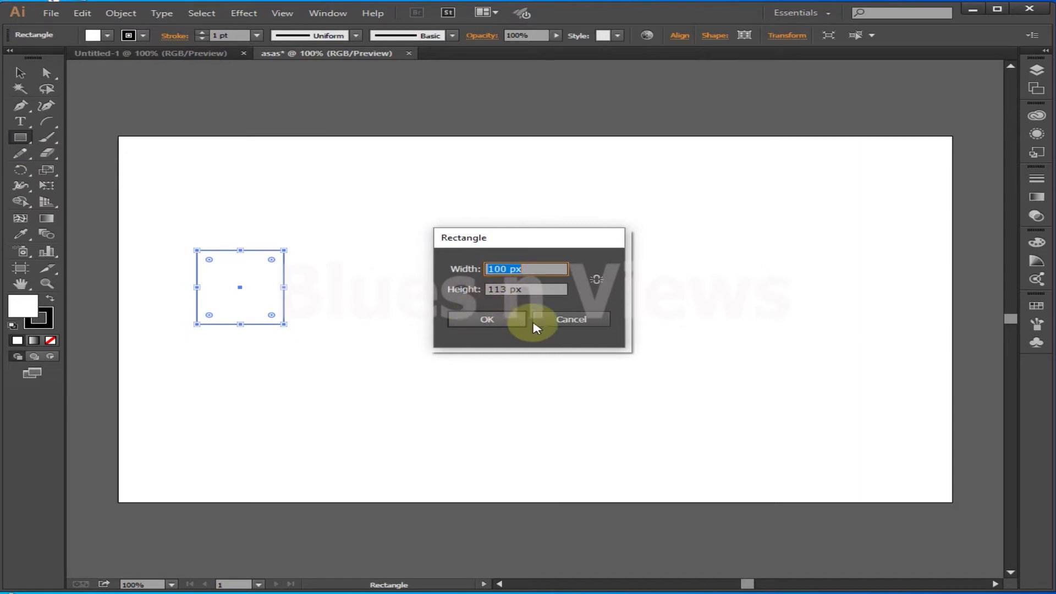
click(487, 319)
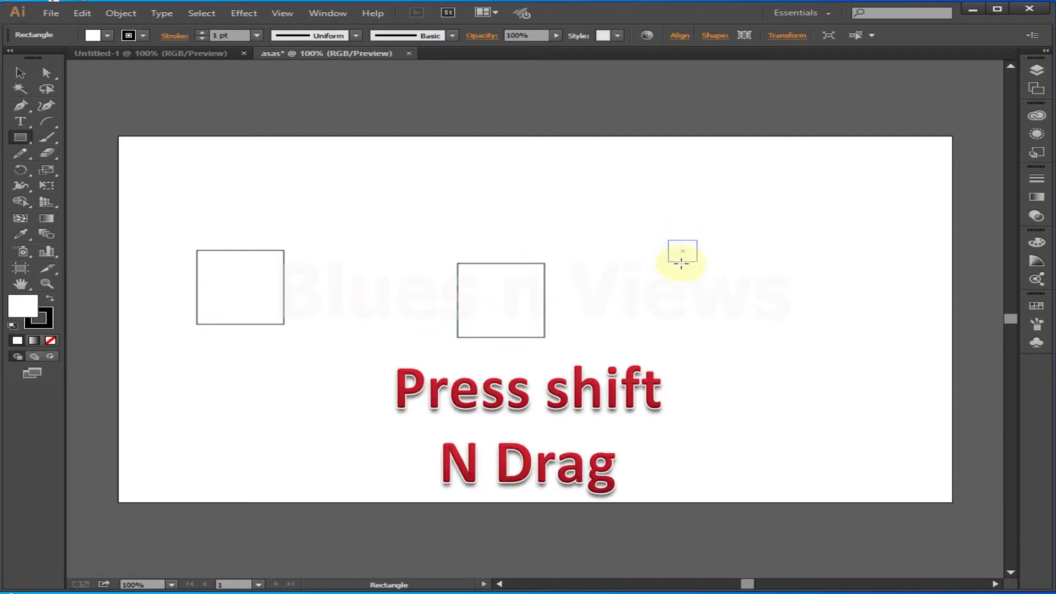
mouse_move(717, 298)
mouse_down()
mouse_move(758, 380)
mouse_move(714, 415)
mouse_move(740, 427)
mouse_move(714, 403)
mouse_move(780, 440)
mouse_move(723, 414)
mouse_up()
mouse_move(334, 256)
mouse_down()
mouse_move(360, 271)
mouse_move(395, 334)
mouse_up()
drag(260, 373, 404, 483)
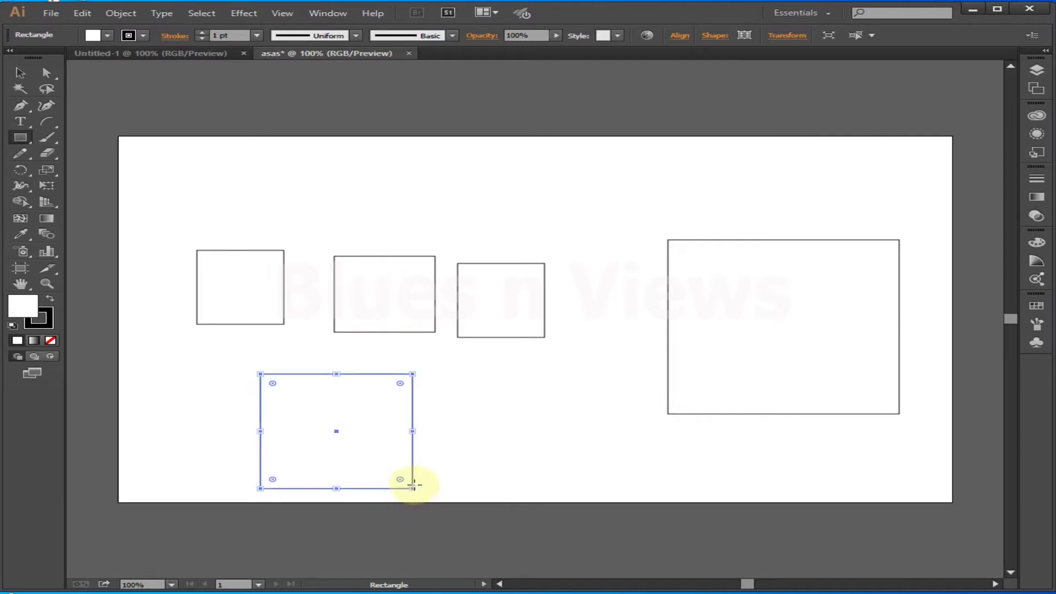
drag(481, 368, 647, 493)
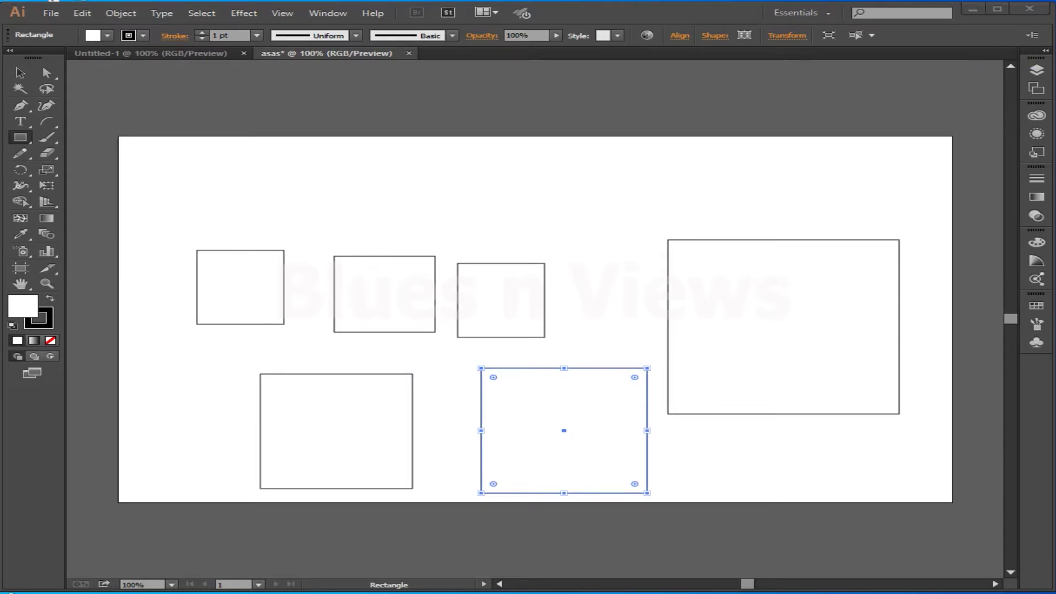
- Undo the last three squares drawn
click(777, 479)
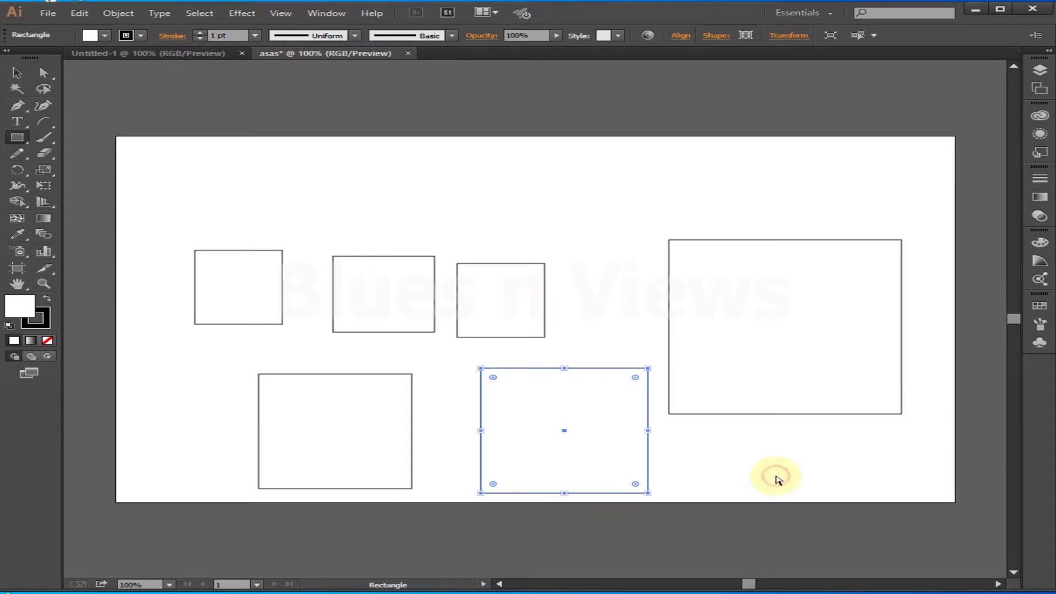
key(ctrl+z)
key(ctrl+z)
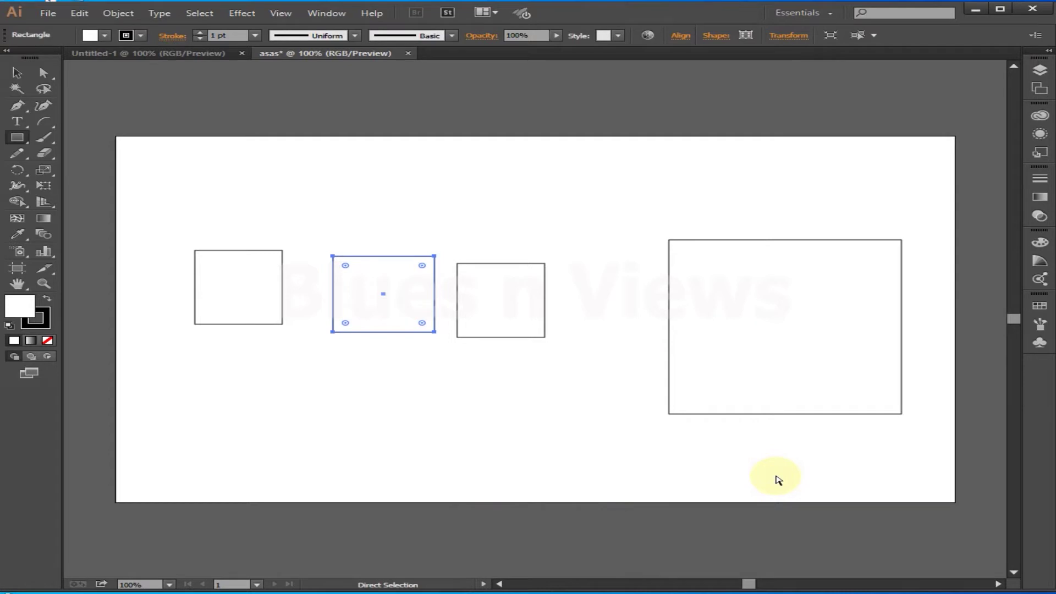
key(ctrl+z)
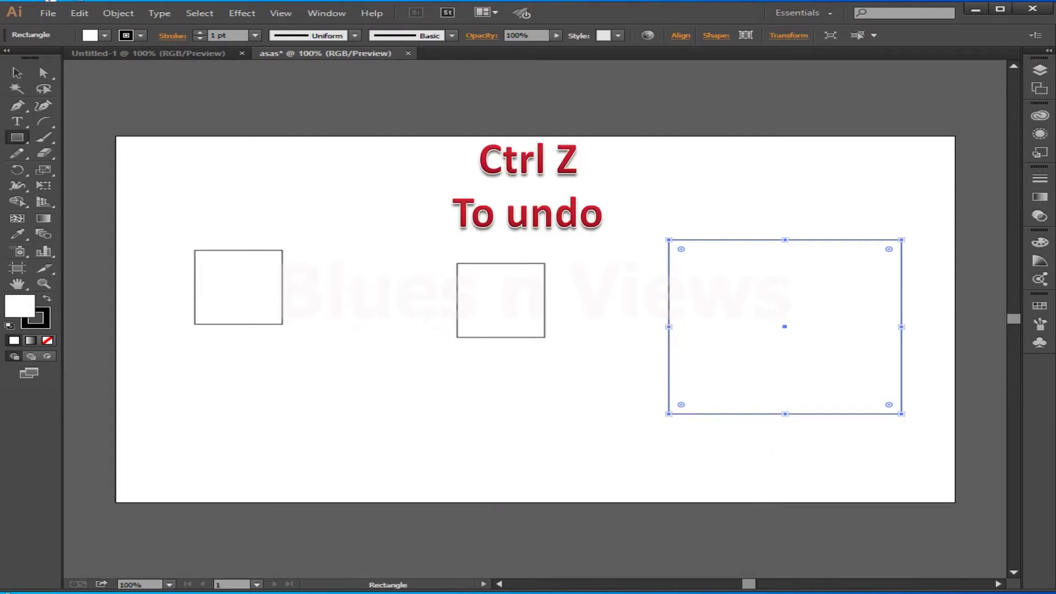
- Draw two small squares in the lower middle of the artboard and undo everything back to the first rectangle
key(ctrl+shift+z)
key(ctrl+shift+z)
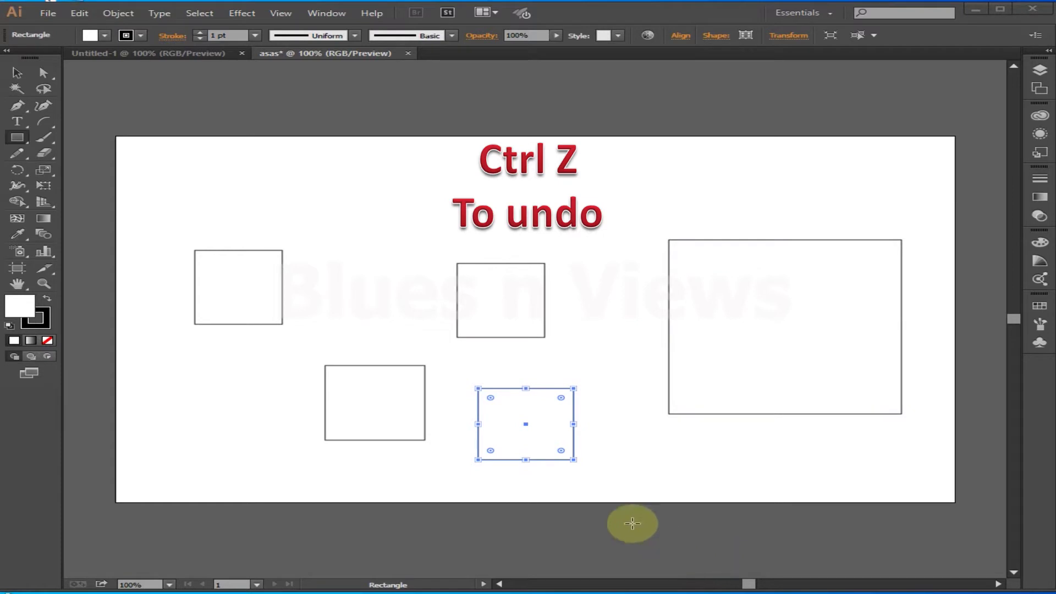
key(ctrl)
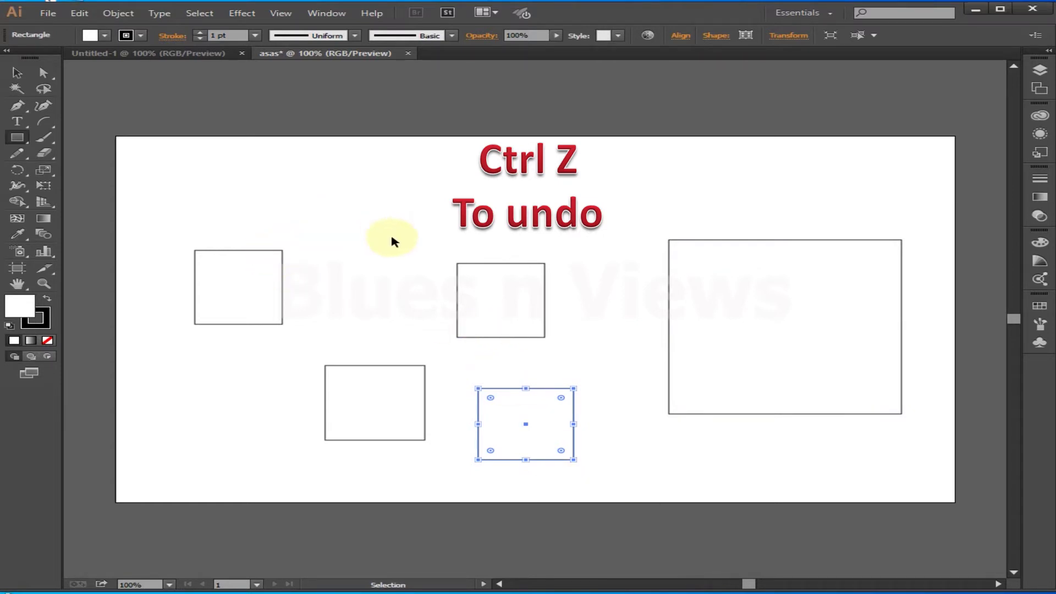
key(ctrl+z)
key(ctrl+shift+z)
key(ctrl+z)
key(ctrl+z)
key(ctrl+z)
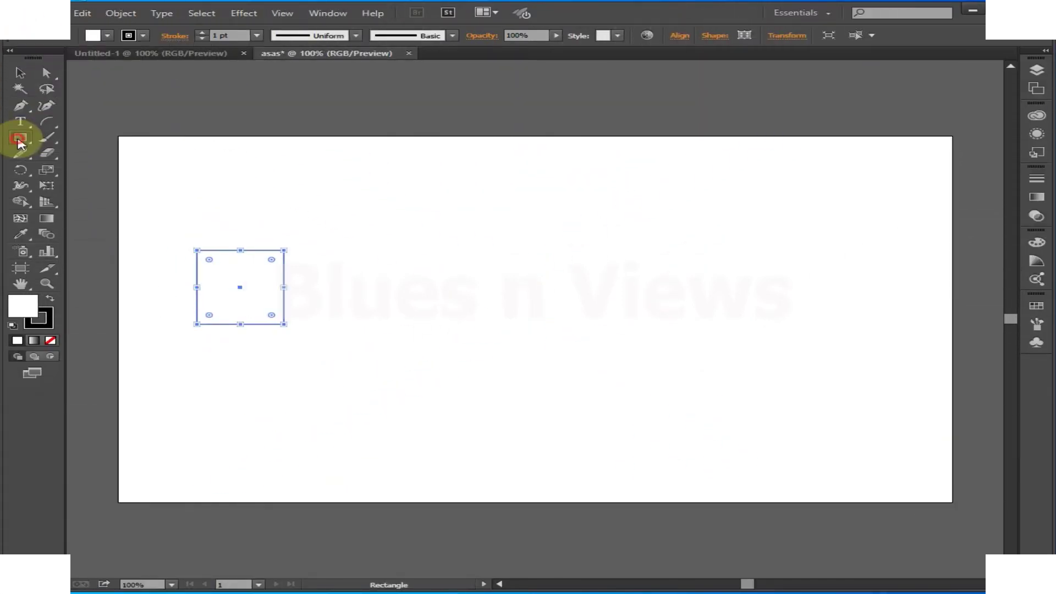
- Draw a second, slightly smaller rectangle above and to the right of the first one
click(19, 139)
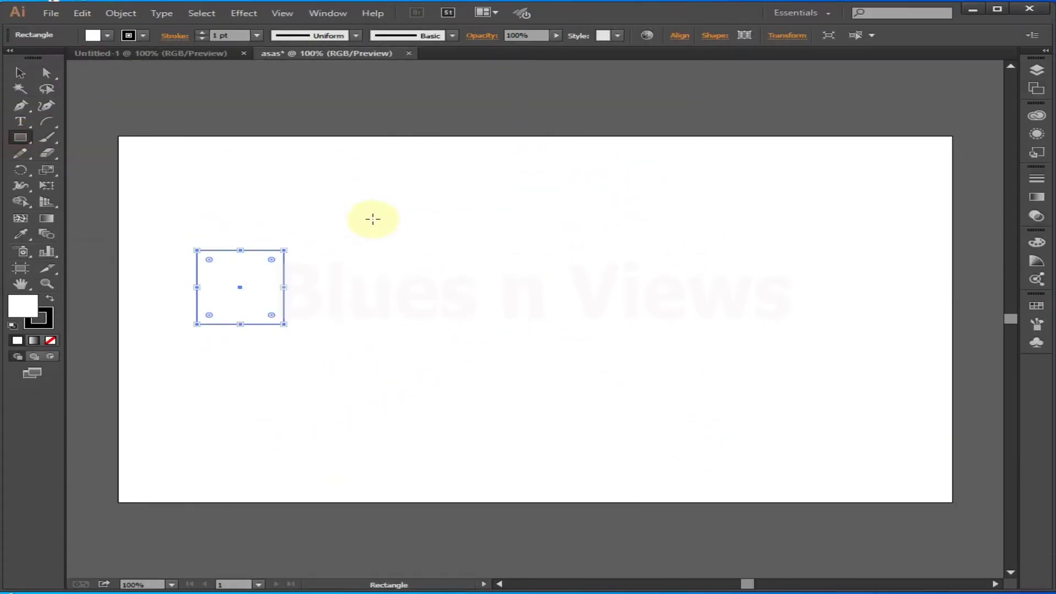
drag(373, 219, 442, 265)
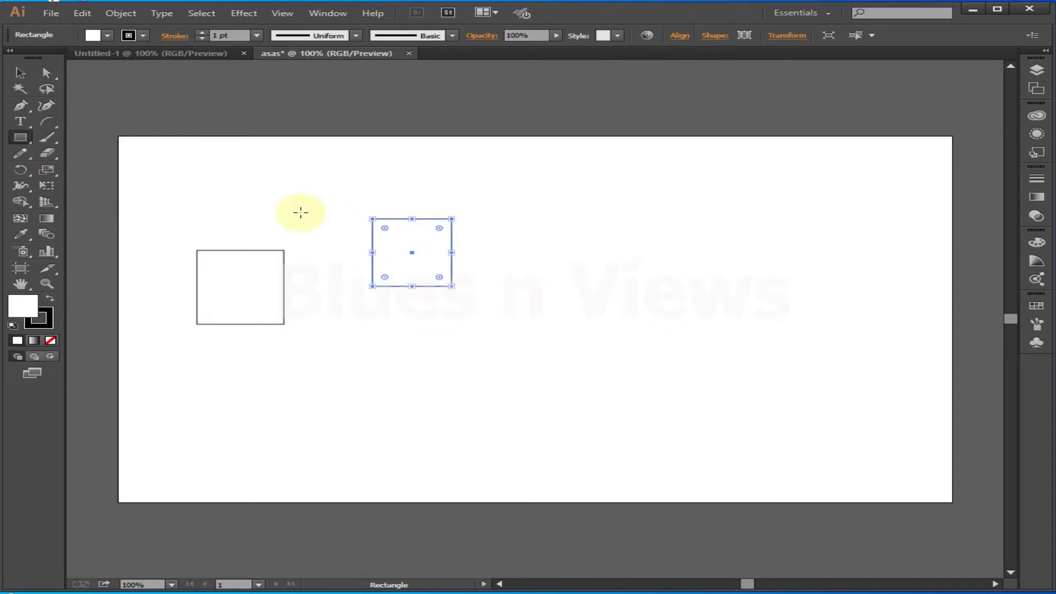
- Move the second rectangle around, leaving it slightly closer to the first, and enlarge it from its lower-right corner
click(21, 72)
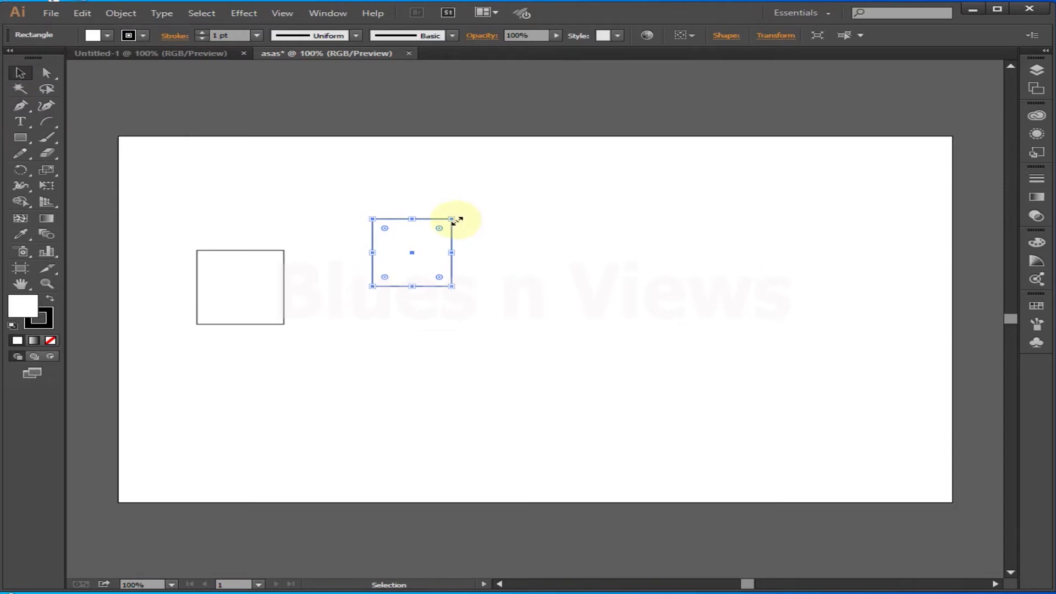
drag(410, 244, 476, 232)
drag(623, 273, 384, 250)
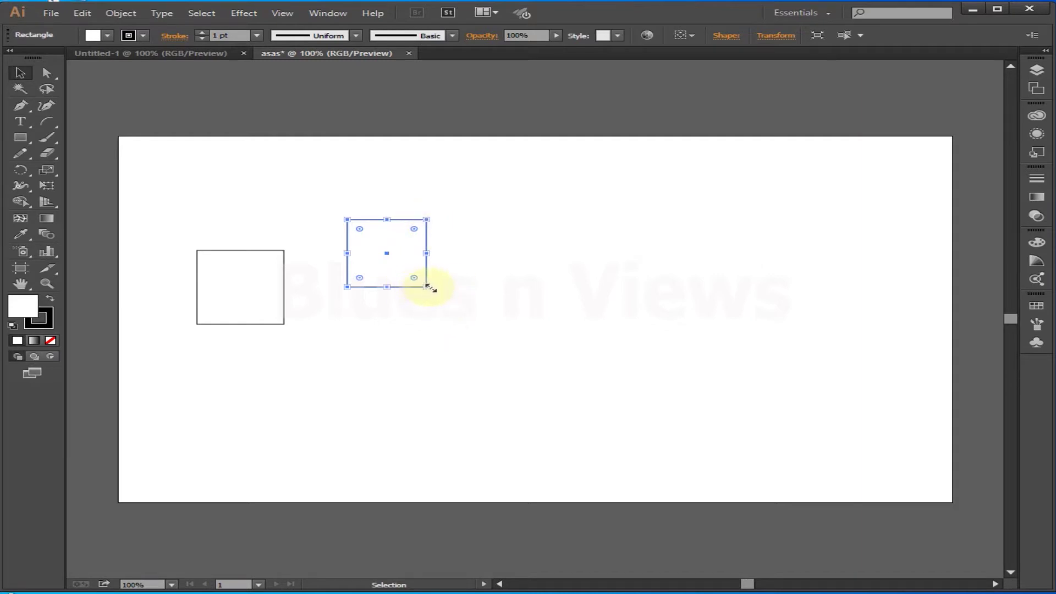
drag(427, 286, 540, 355)
- Stretch the second rectangle's left, bottom and right sides outward, and undo these three stretches
drag(347, 288, 299, 287)
drag(422, 355, 434, 417)
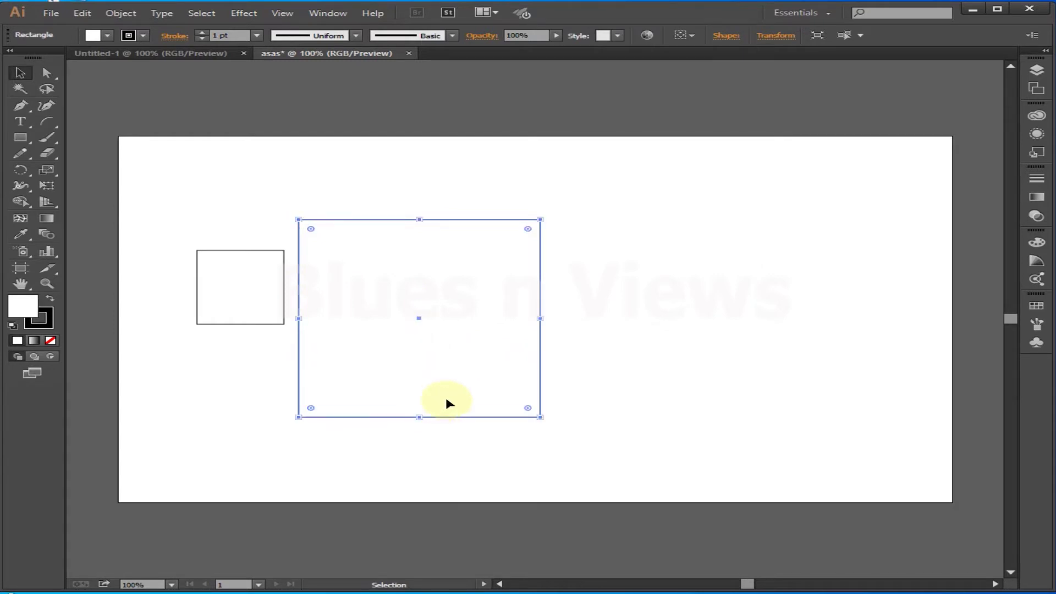
drag(542, 320, 573, 317)
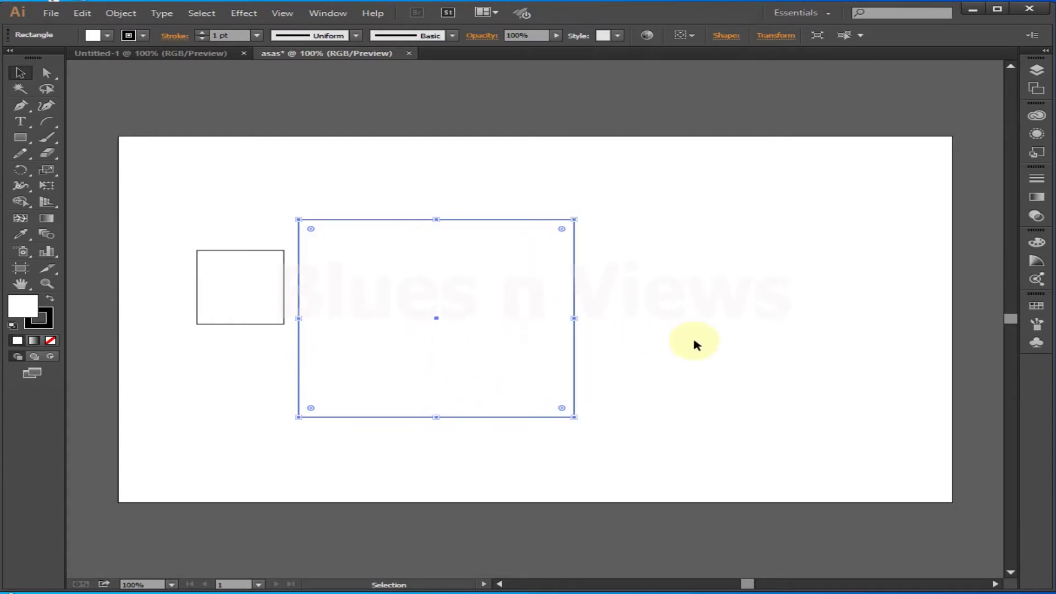
click(693, 338)
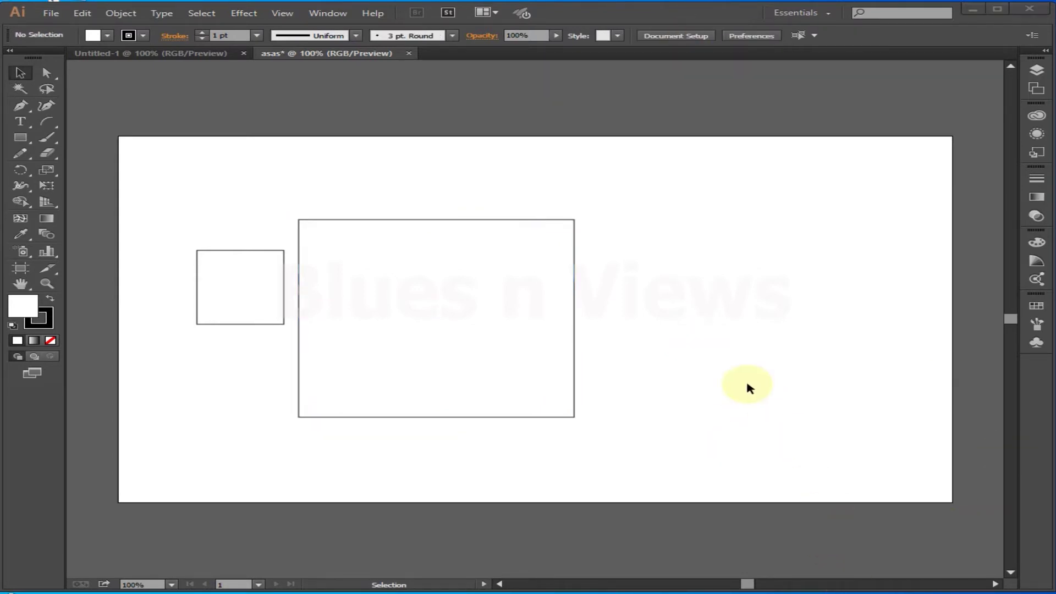
key(ctrl+z)
key(ctrl+z)
key(ctrl+z)
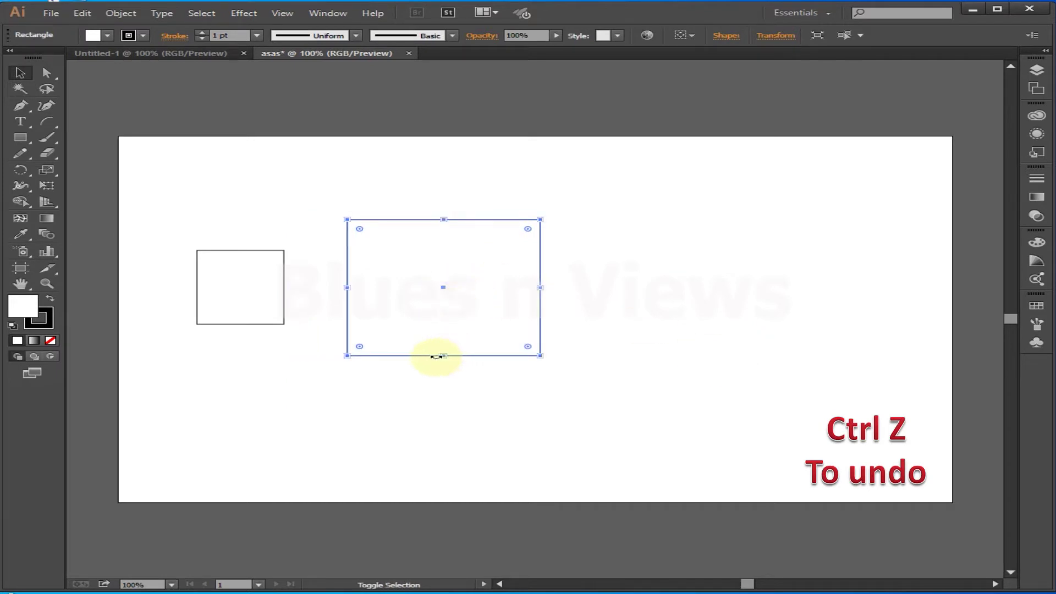
- Enlarge both rectangles proportionally from their lower-right corners, the second one much larger and the first one slightly
drag(540, 356, 662, 478)
click(260, 281)
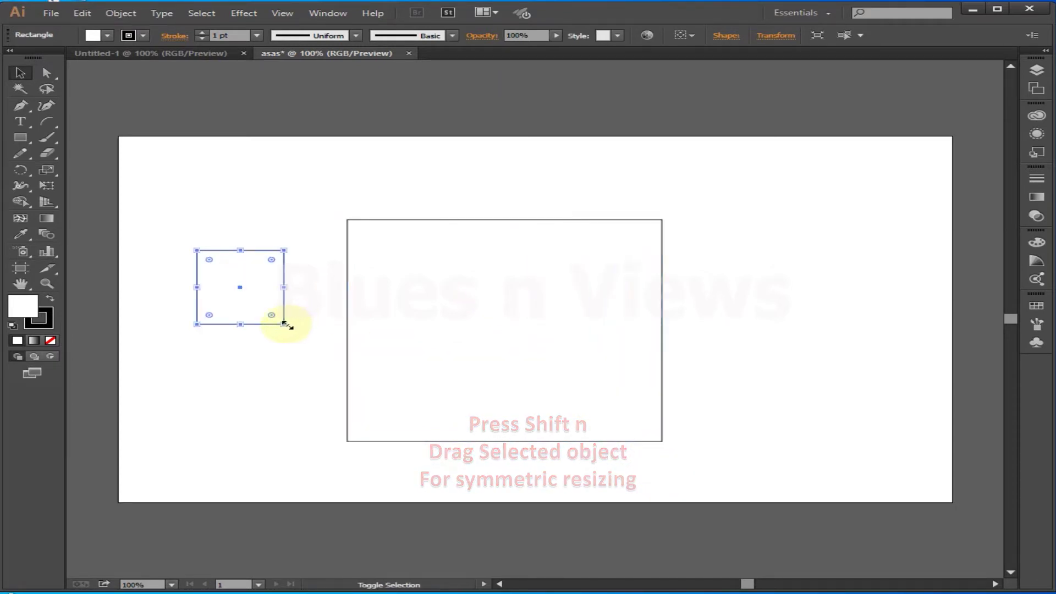
drag(284, 324, 306, 467)
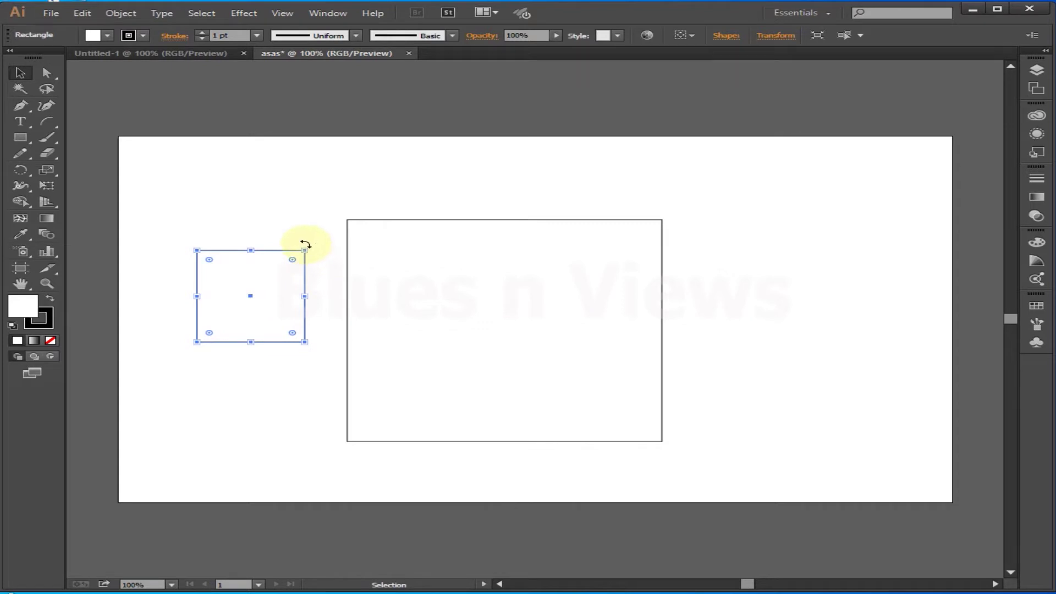
- Rotate the small and the large rectangle to several angles, including 45-degree increments, and return both to upright
drag(305, 243, 221, 383)
click(527, 340)
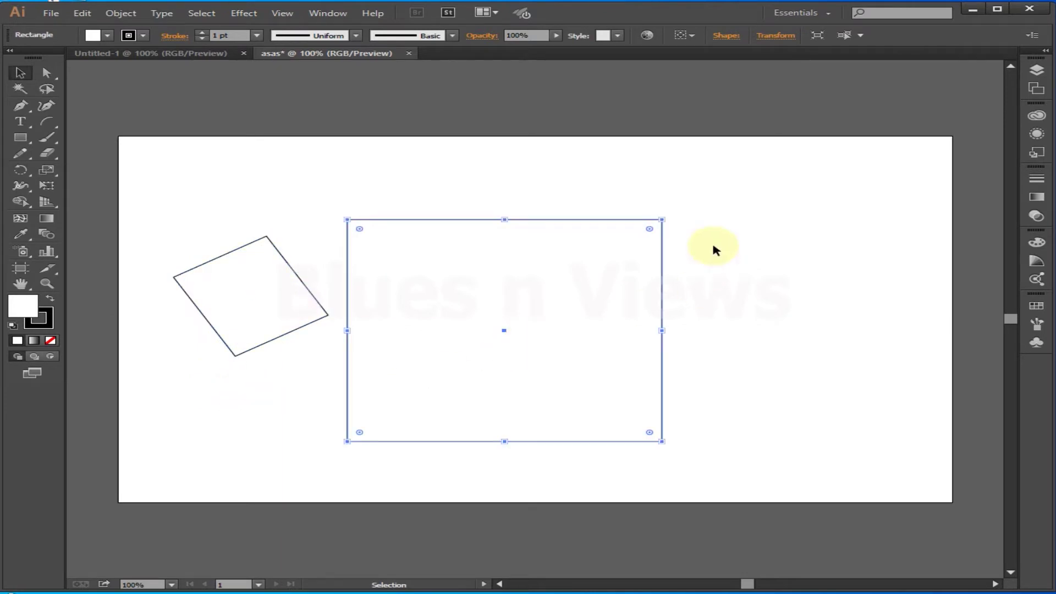
drag(669, 214, 552, 181)
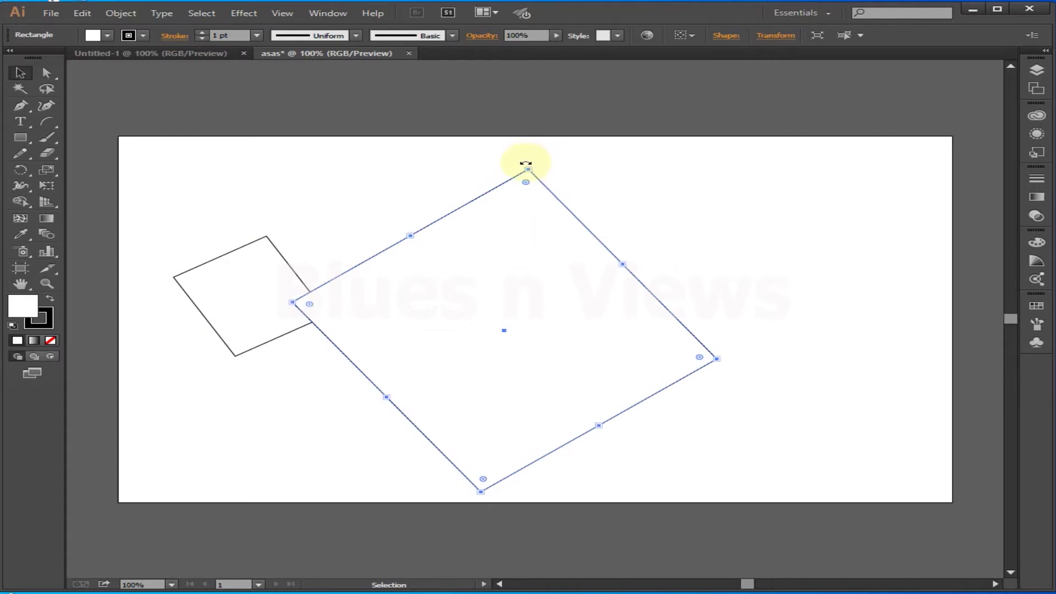
drag(526, 161, 701, 303)
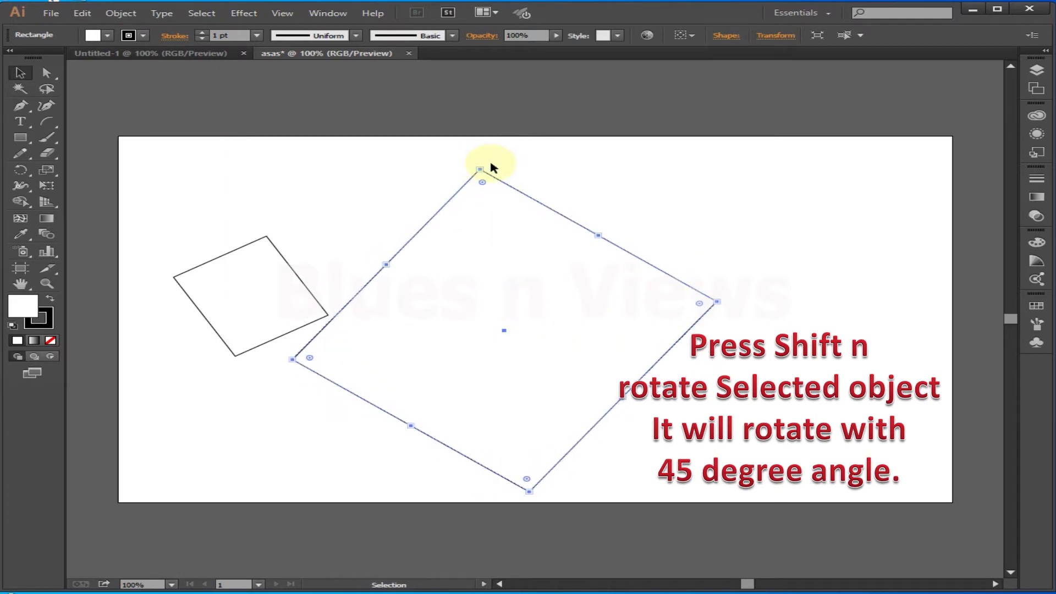
drag(480, 164, 665, 245)
drag(638, 200, 615, 183)
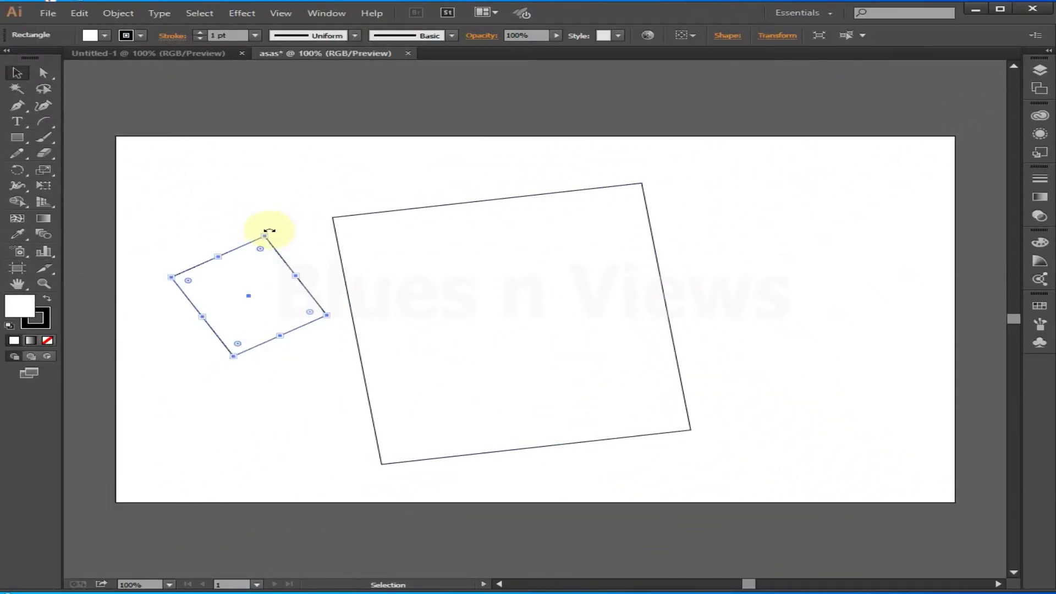
drag(269, 231, 316, 402)
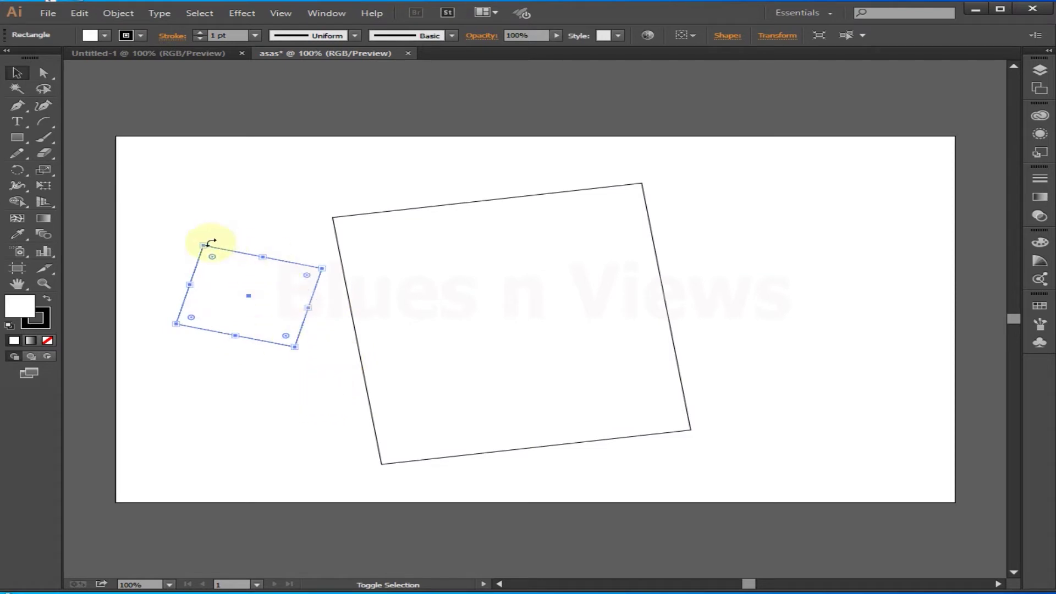
drag(203, 240, 337, 365)
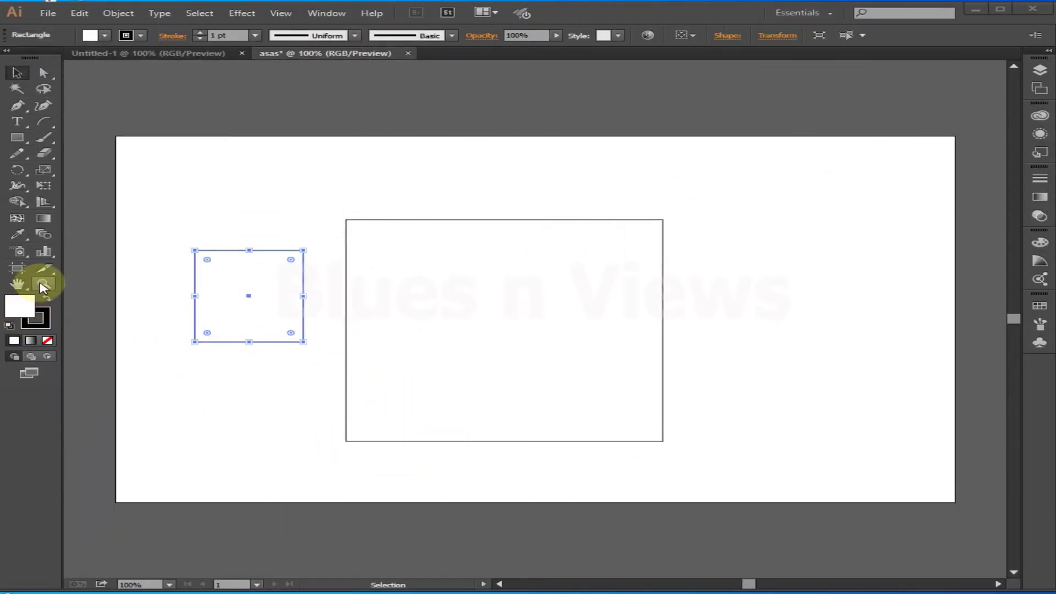
- Zoom in around the upper edge of the large rectangle and zoom back out
click(43, 284)
drag(504, 309, 493, 264)
alt+click(493, 272)
alt+click(493, 273)
alt+click(493, 273)
alt+click(493, 273)
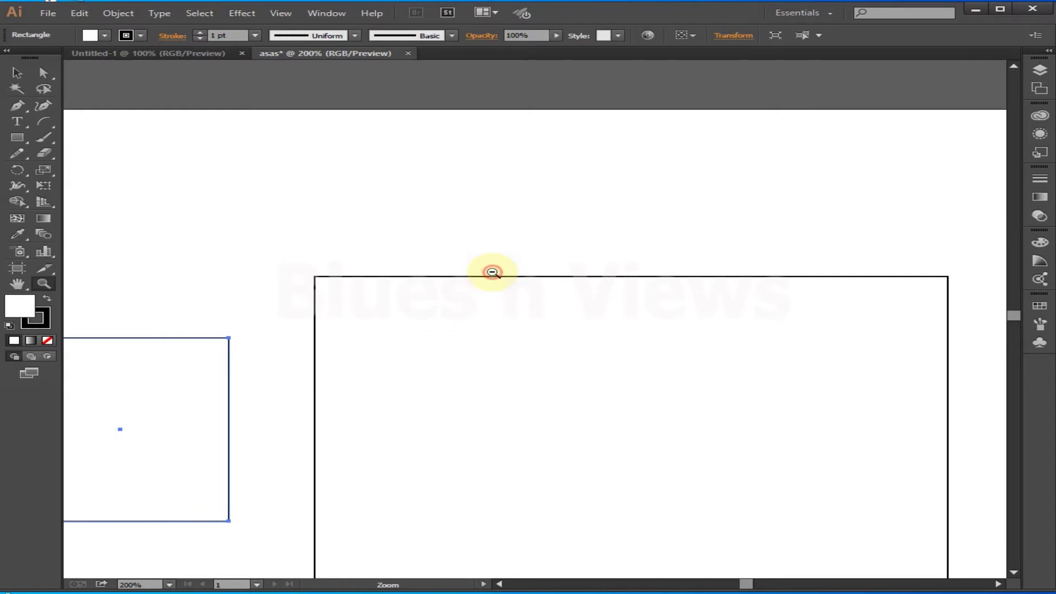
alt+click(493, 271)
- Zoom in to 400% near the large rectangle's lower-right corner and zoom back out
click(707, 444)
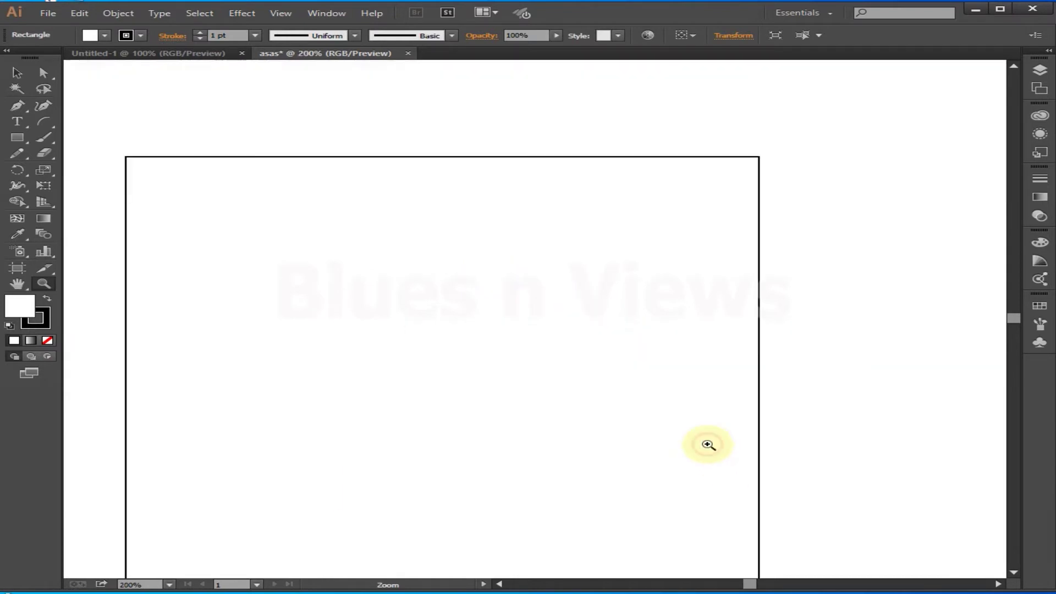
click(627, 423)
click(627, 422)
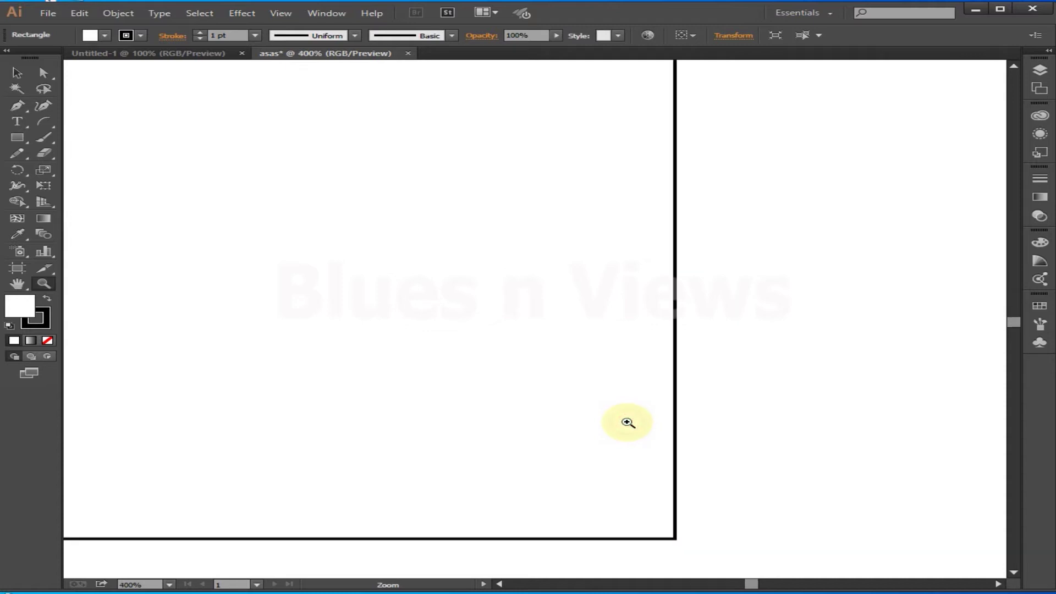
alt+click(521, 329)
alt+click(521, 330)
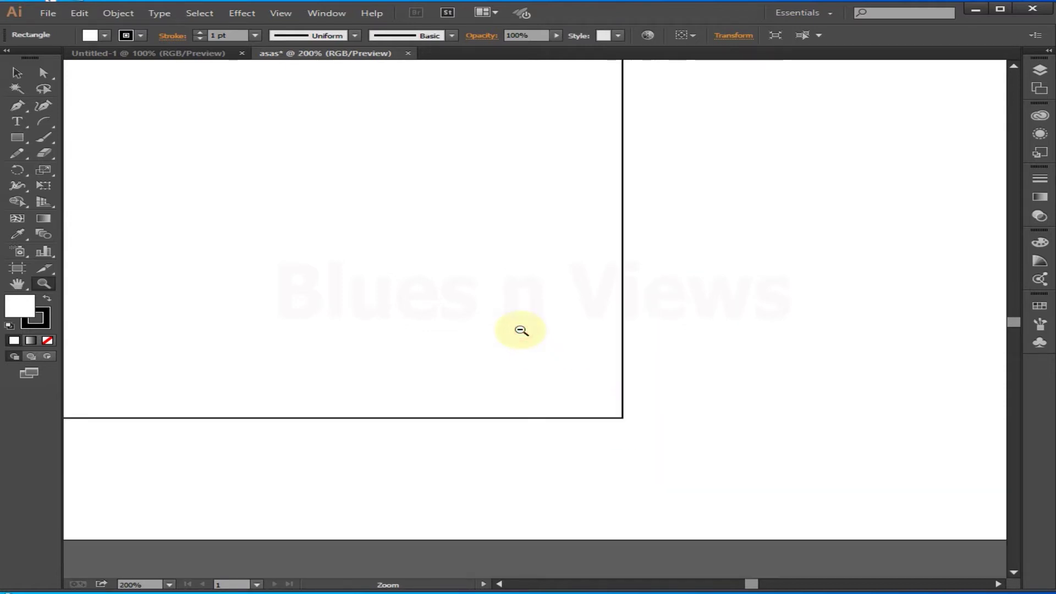
alt+click(521, 330)
alt+click(521, 330)
drag(488, 245, 508, 332)
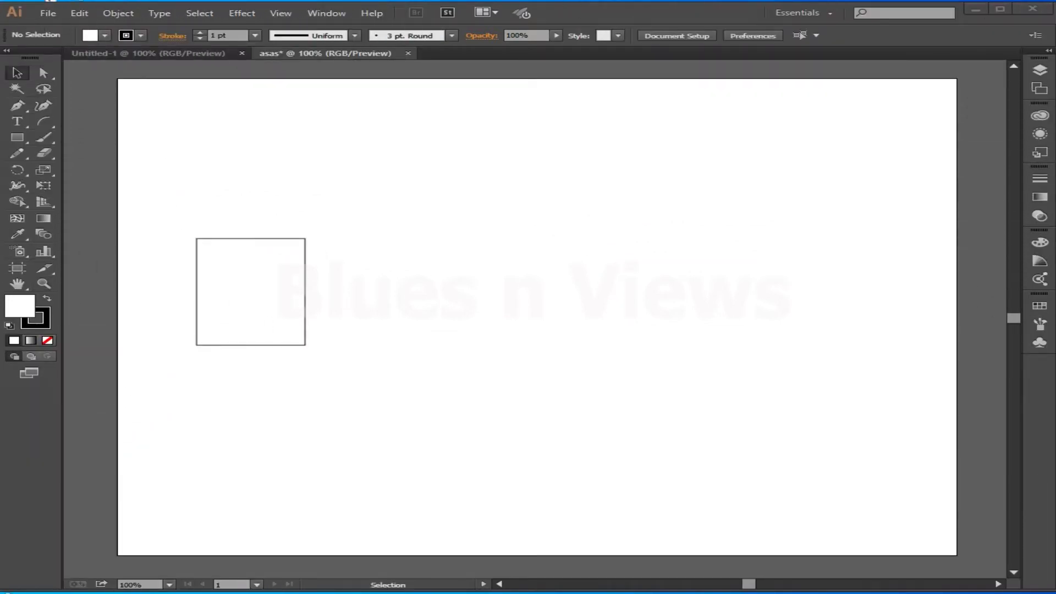
- Place a copy of the rectangle just to its right and undo the duplication
click(254, 313)
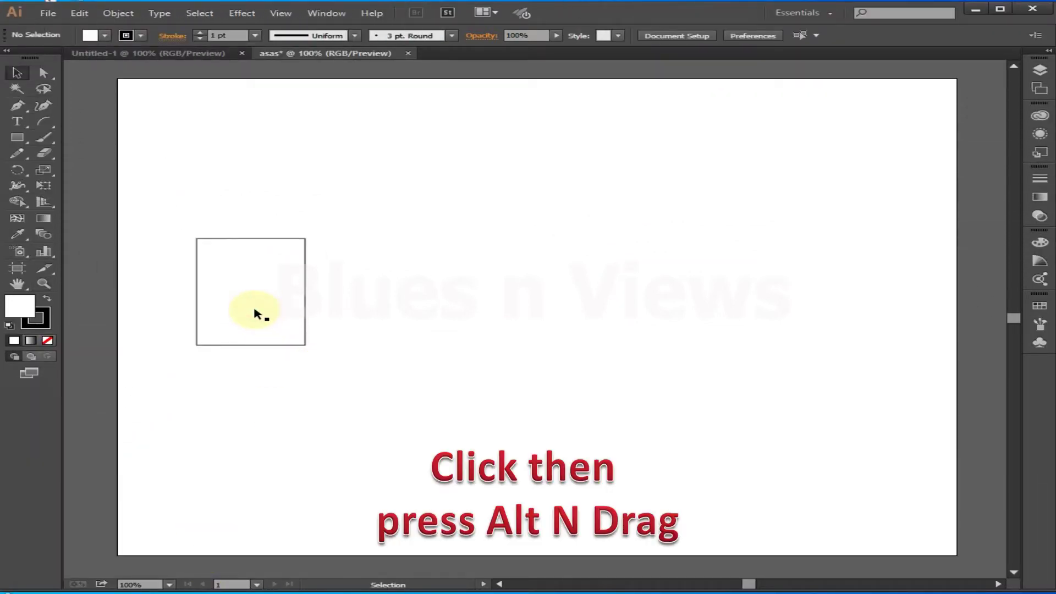
click(256, 283)
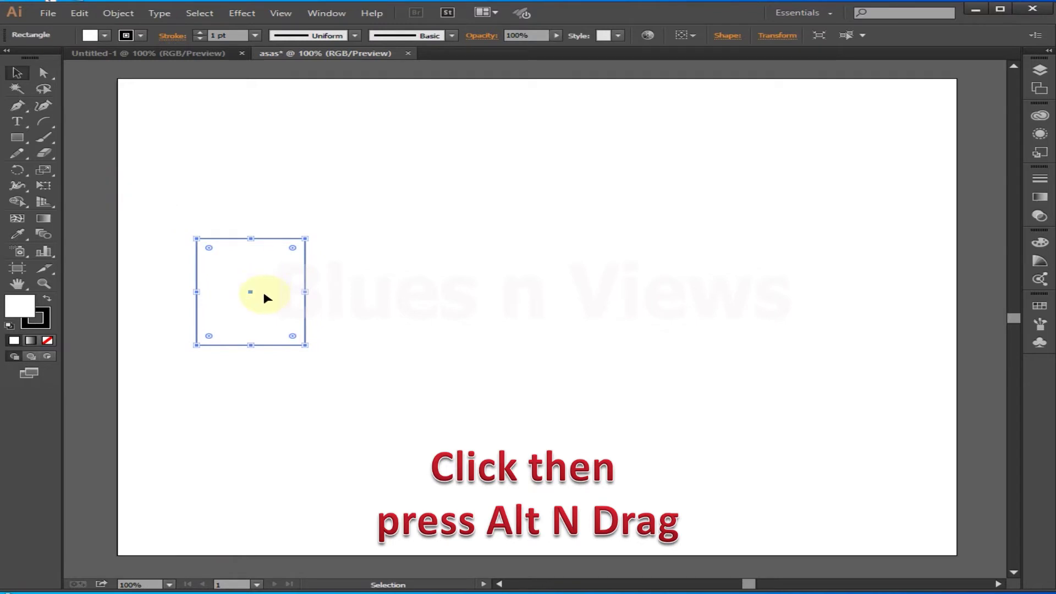
drag(266, 295, 379, 294)
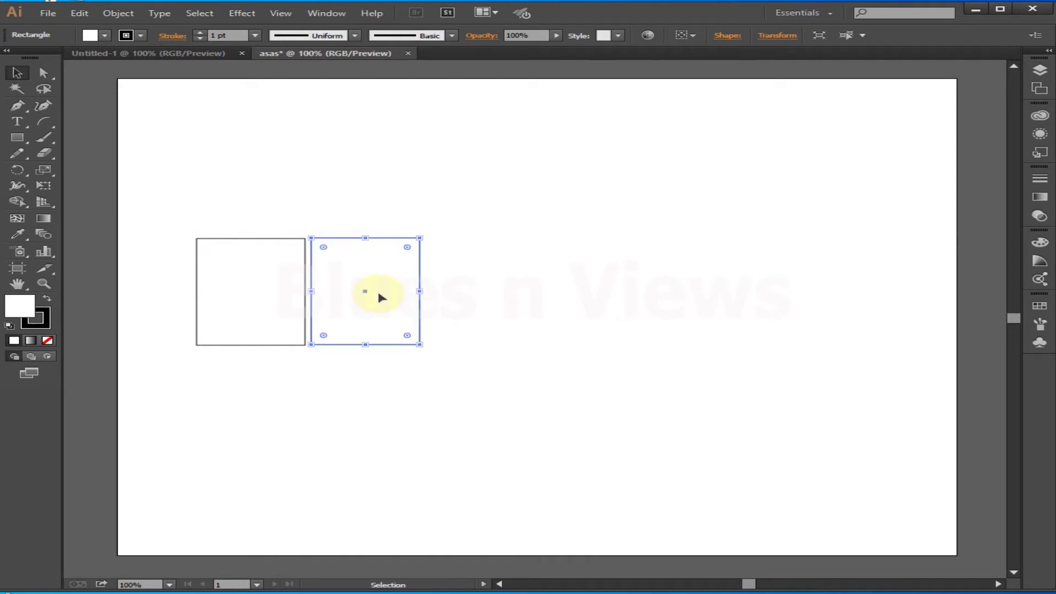
key(ctrl+z)
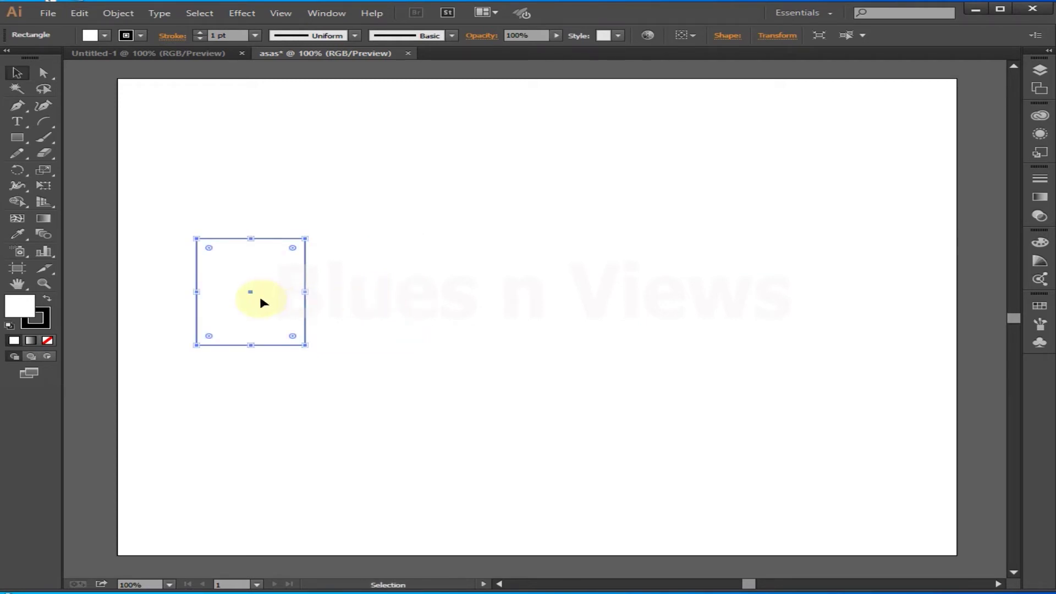
- Duplicate the rectangle flush against its right side and move the left rectangle up toward the artboard's upper edge
drag(260, 298, 372, 315)
click(263, 318)
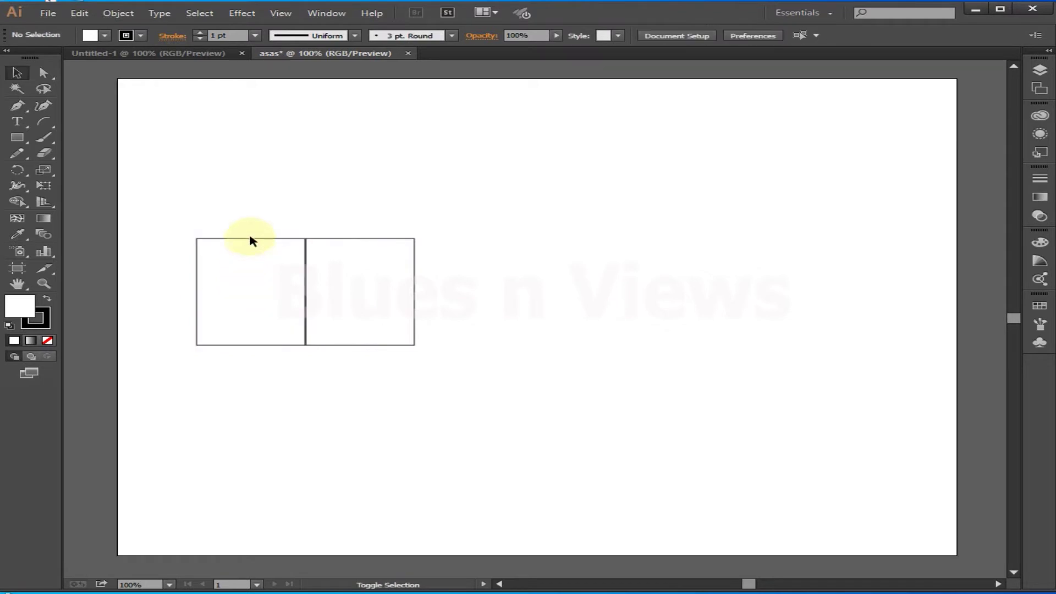
click(255, 274)
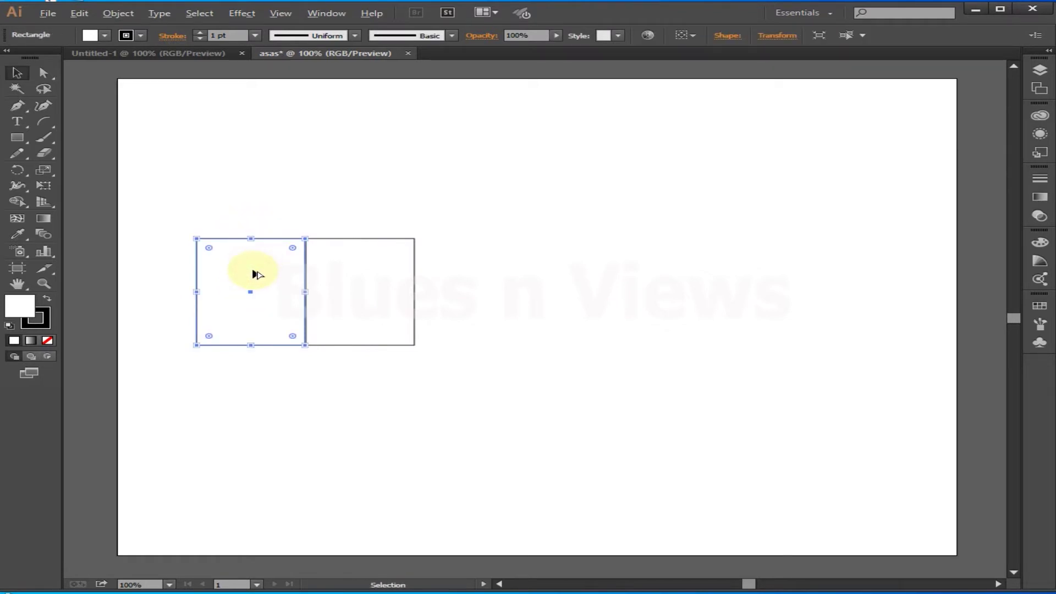
drag(255, 275, 244, 166)
click(620, 357)
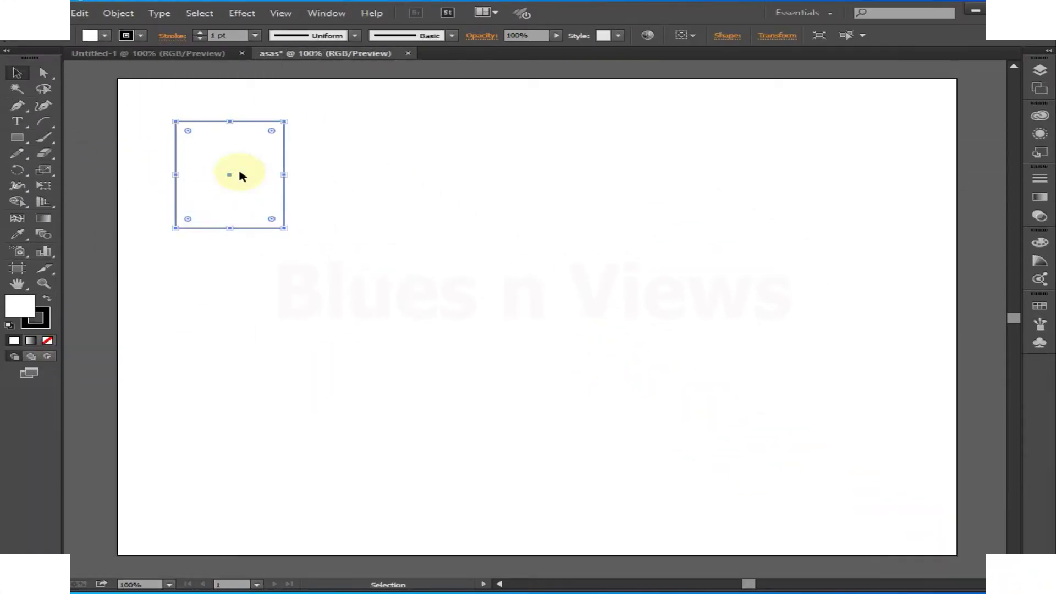
- Shift the rectangle right, place a copy directly beside it and repeat the duplication four times to form a row
drag(238, 172, 363, 176)
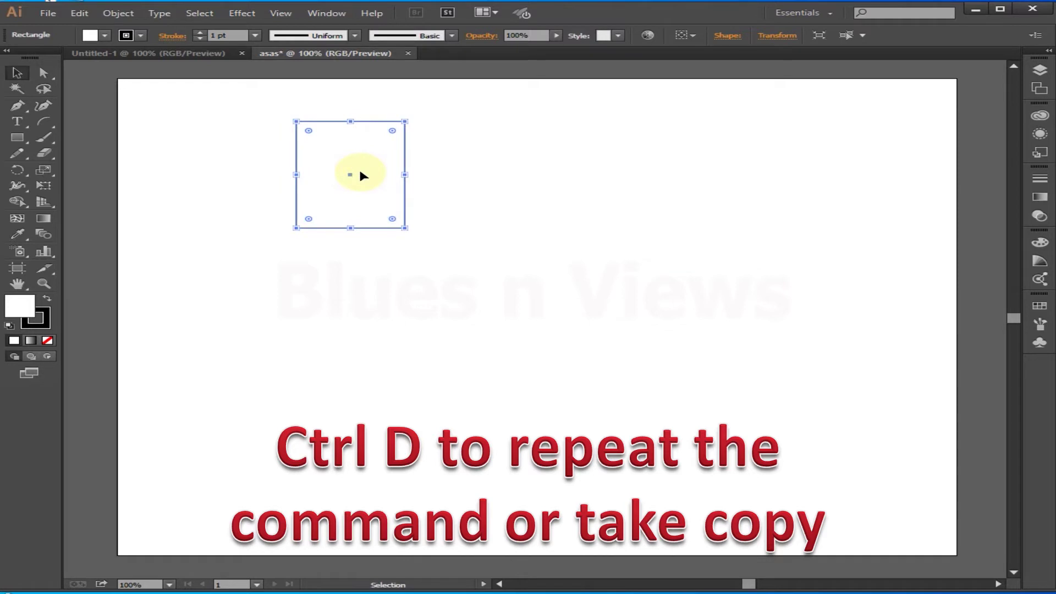
key(alt)
drag(367, 175, 477, 177)
key(ctrl)
key(ctrl+d)
key(ctrl+d)
key(ctrl+d)
key(ctrl+d)
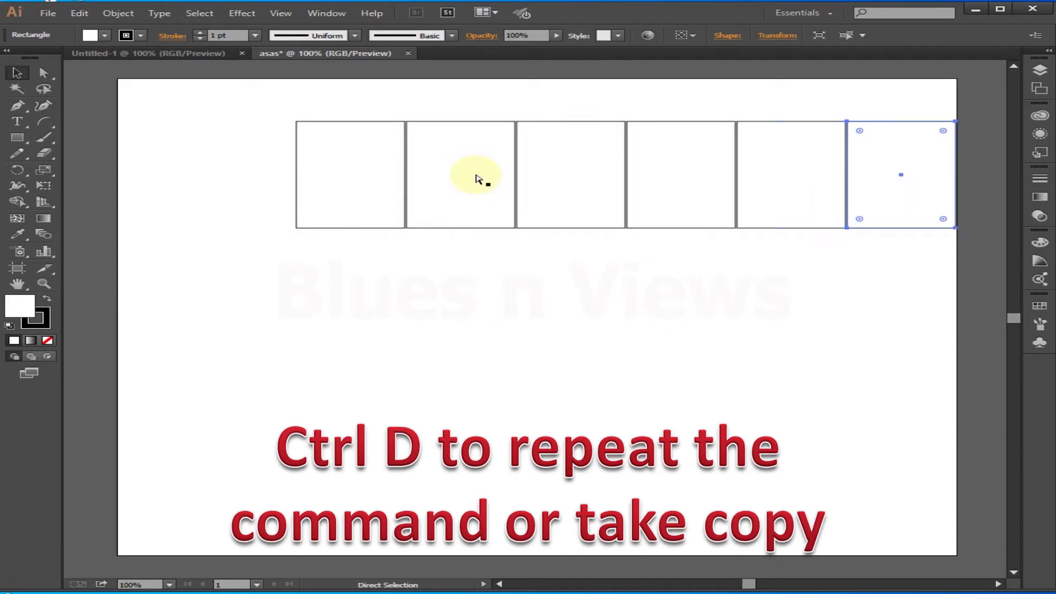
- Undo all the copies in the row and the rectangle's preceding move
key(ctrl)
key(ctrl+z)
key(ctrl+z)
key(ctrl+z)
key(ctrl+z)
key(ctrl+z)
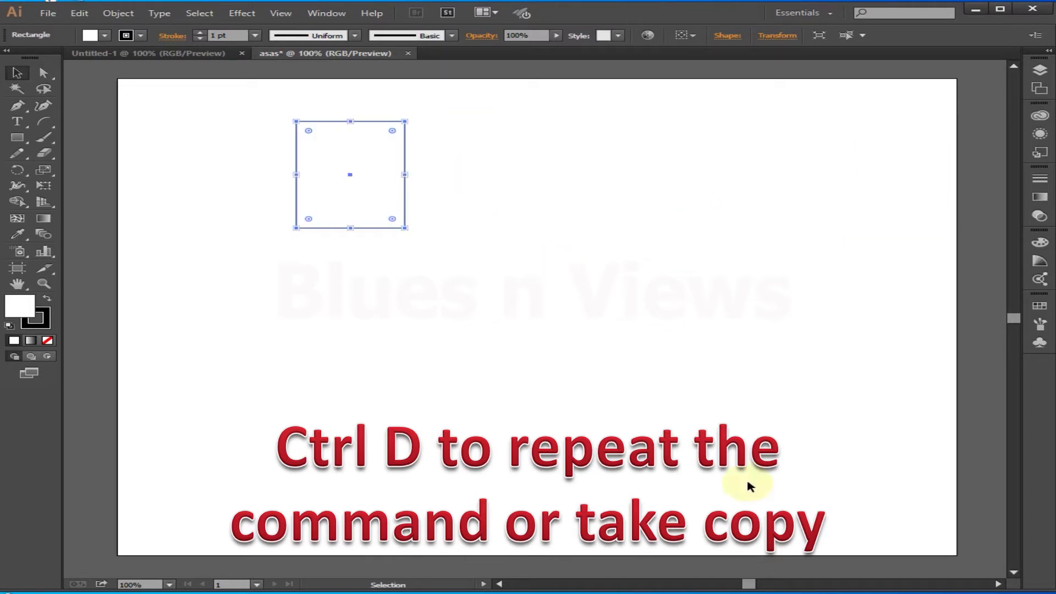
key(ctrl+z)
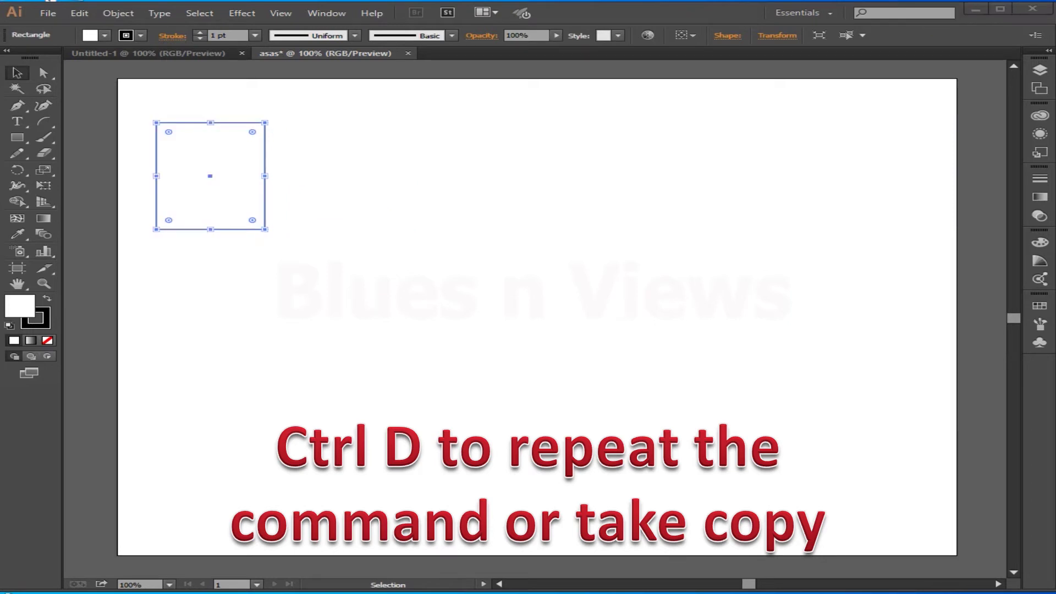
- Move the rectangle diagonally down to the right without copying it and repeat that move three times
click(214, 207)
drag(300, 190, 404, 208)
key(ctrl)
key(ctrl+d)
key(ctrl+d)
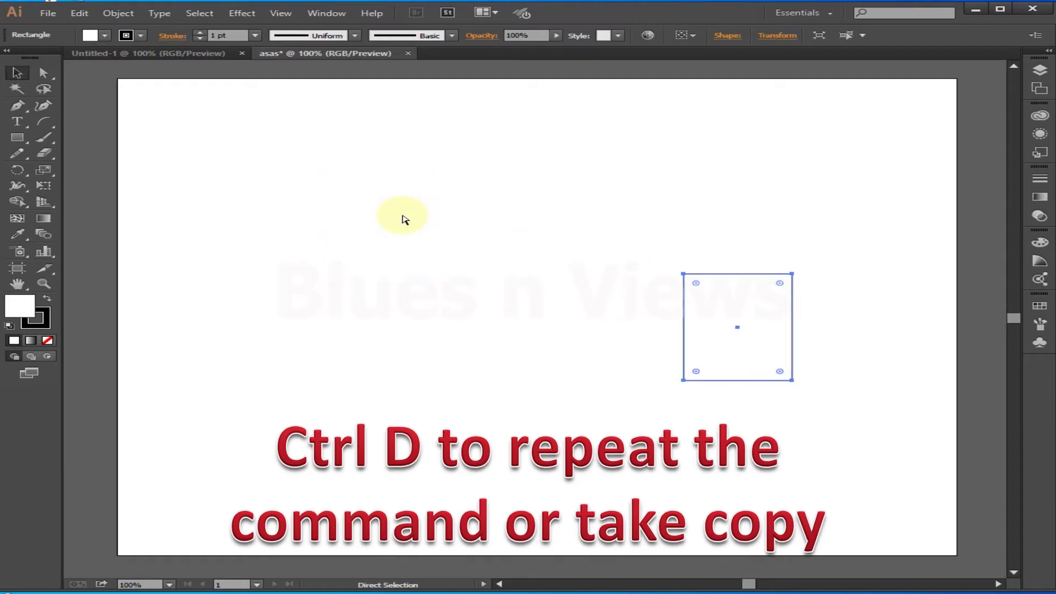
key(ctrl+d)
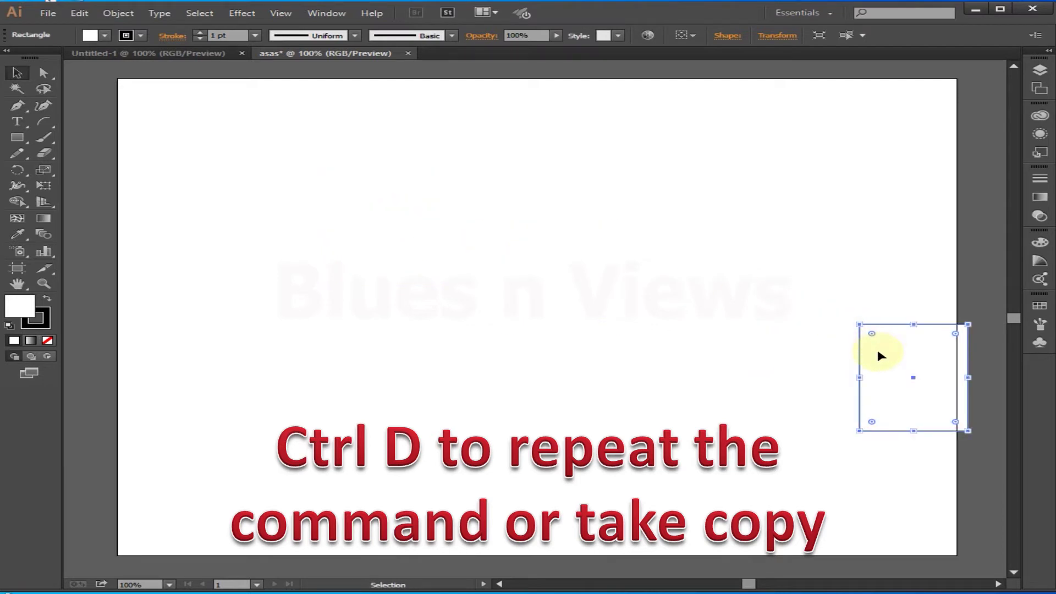
- Undo the repeated diagonal moves of the rectangle
key(ctrl+z)
key(ctrl+z)
key(ctrl+z)
key(ctrl+shift+z)
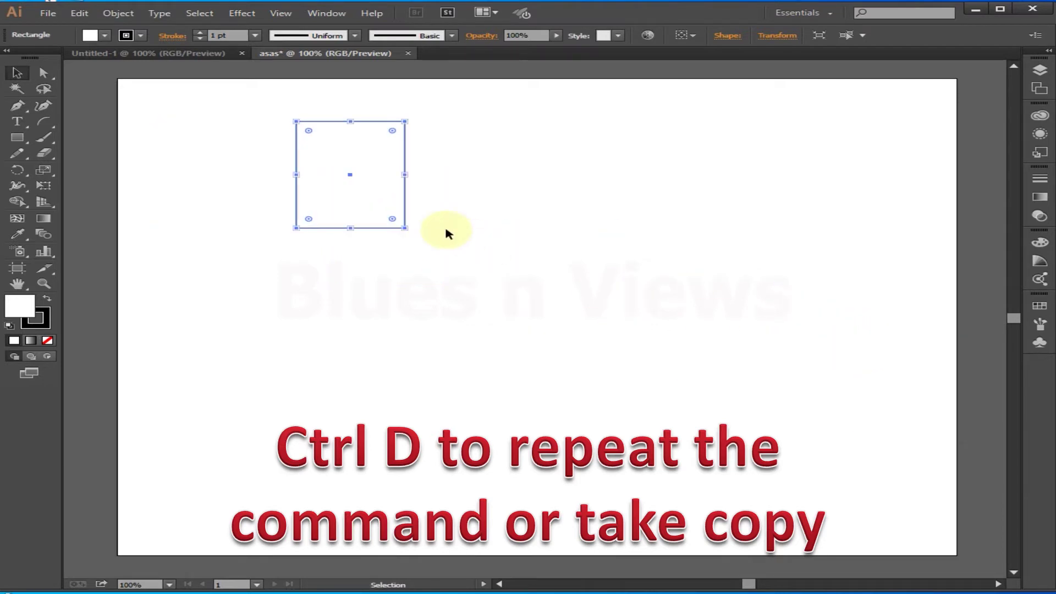
- Reposition the rectangle near the upper left, place a copy to its right and repeat the duplication three times, rising slightly
drag(350, 192, 270, 184)
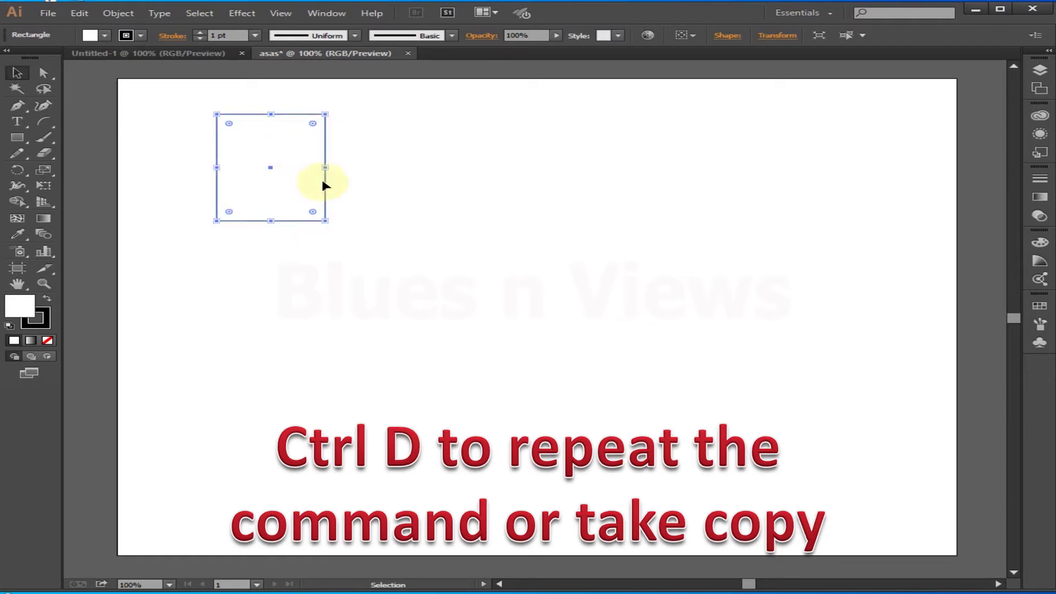
drag(304, 183, 464, 186)
key(a)
key(ctrl+d)
key(ctrl+d)
key(ctrl+d)
key(v)
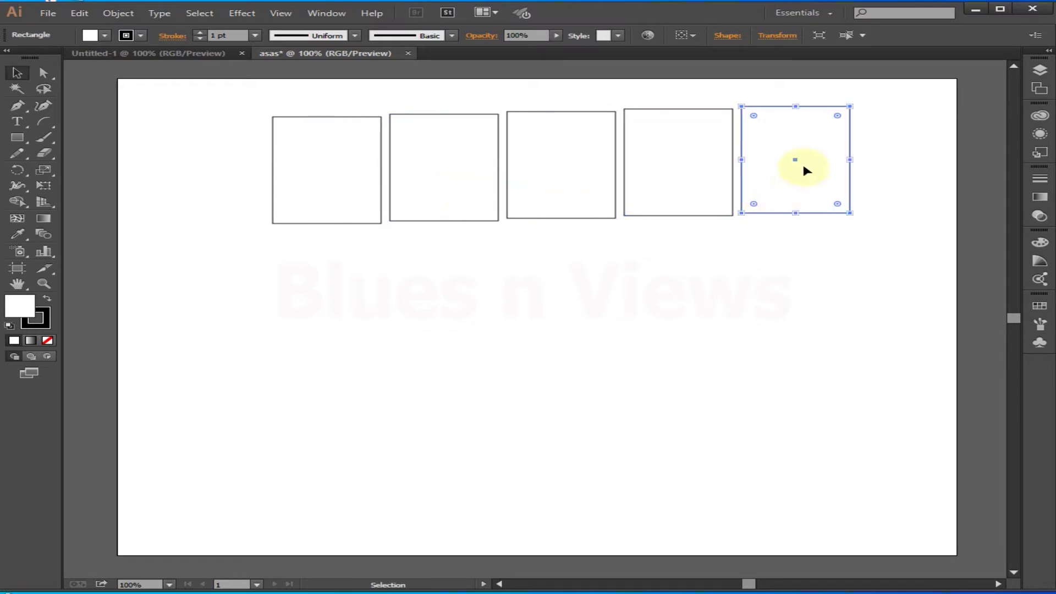
- Move the last rectangle to the artboard's left side below the row, copy it horizontally to the right and repeat the duplication
drag(805, 171, 196, 306)
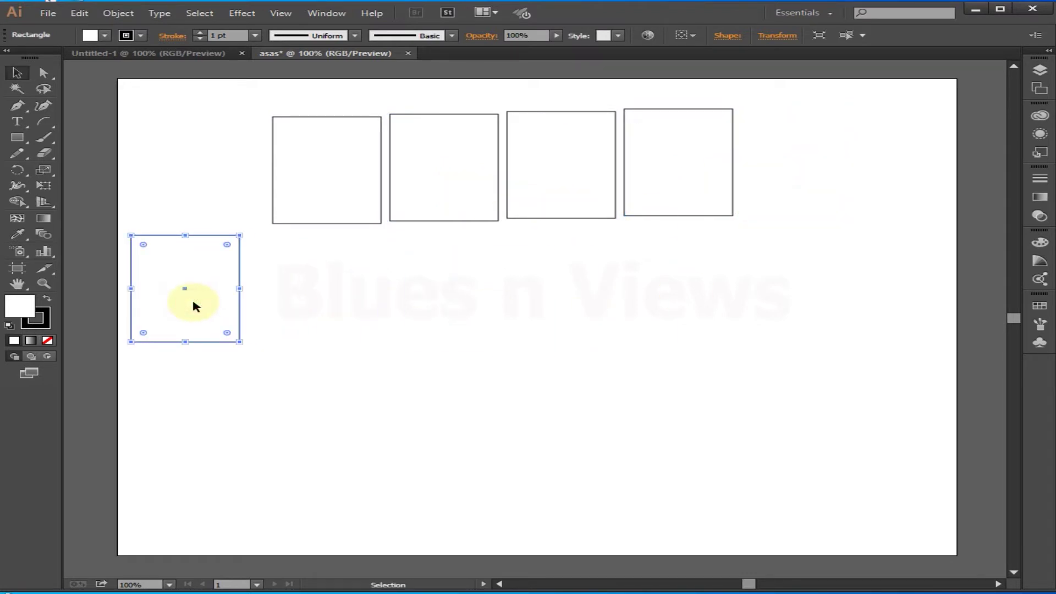
drag(197, 306, 330, 306)
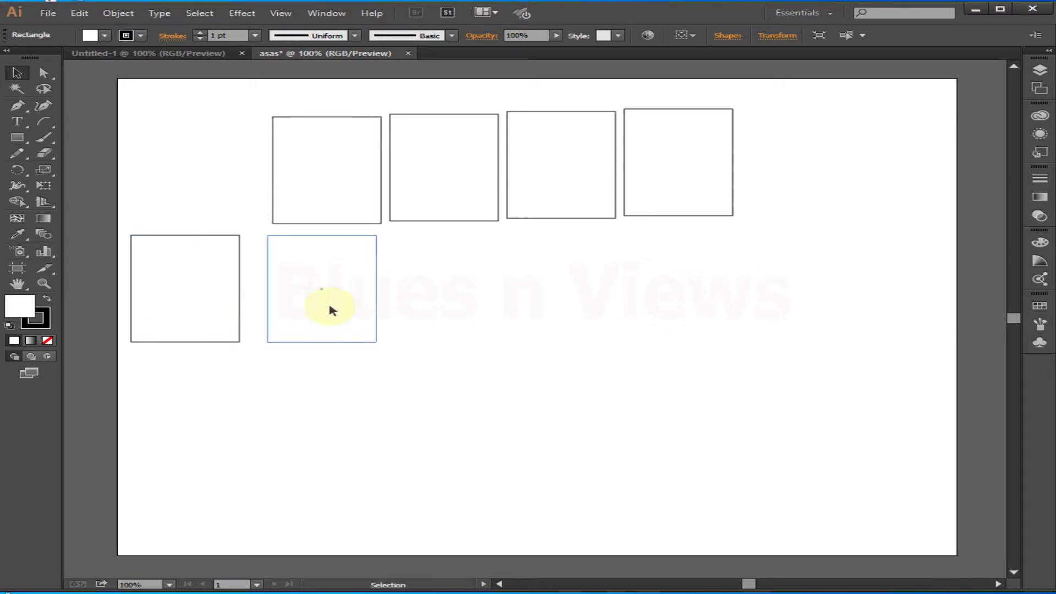
key(ctrl+d)
key(ctrl+d)
key(ctrl+d)
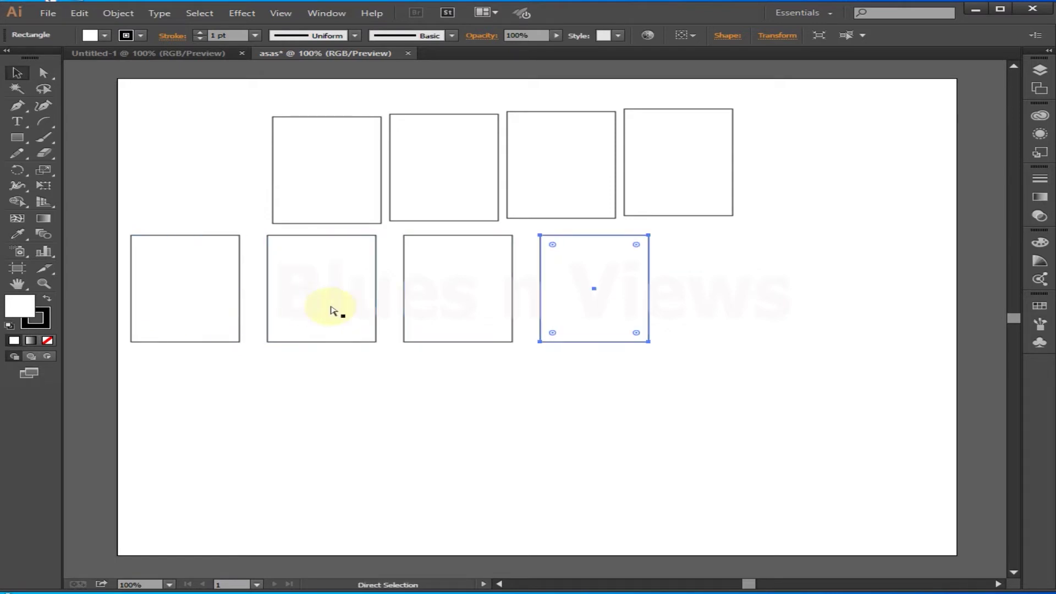
key(ctrl+d)
click(235, 308)
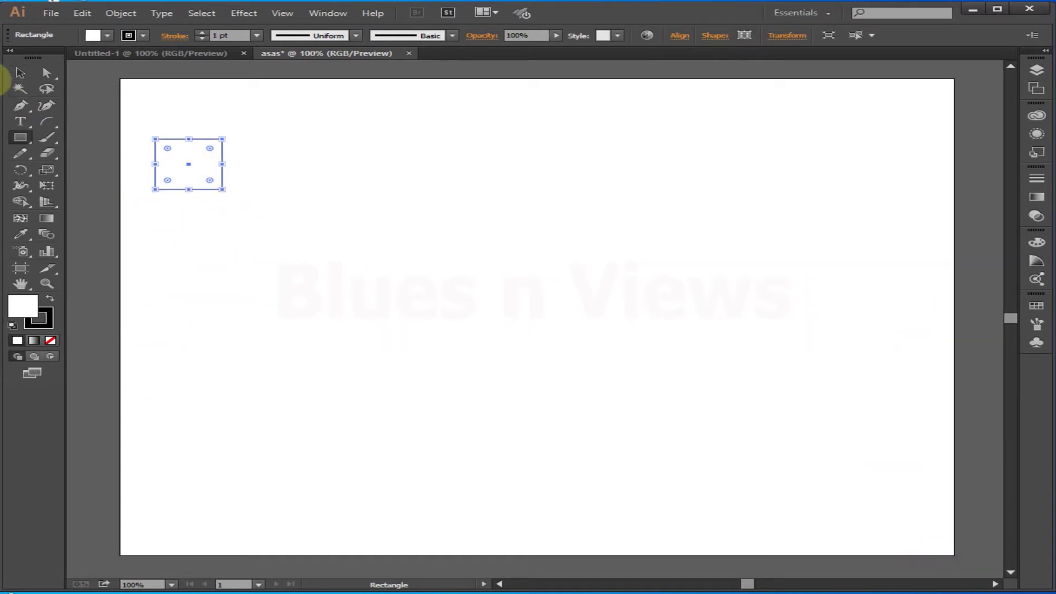
- Place a copy of the small rectangle right beside it horizontally and repeat the duplication nine times to form a row
click(17, 73)
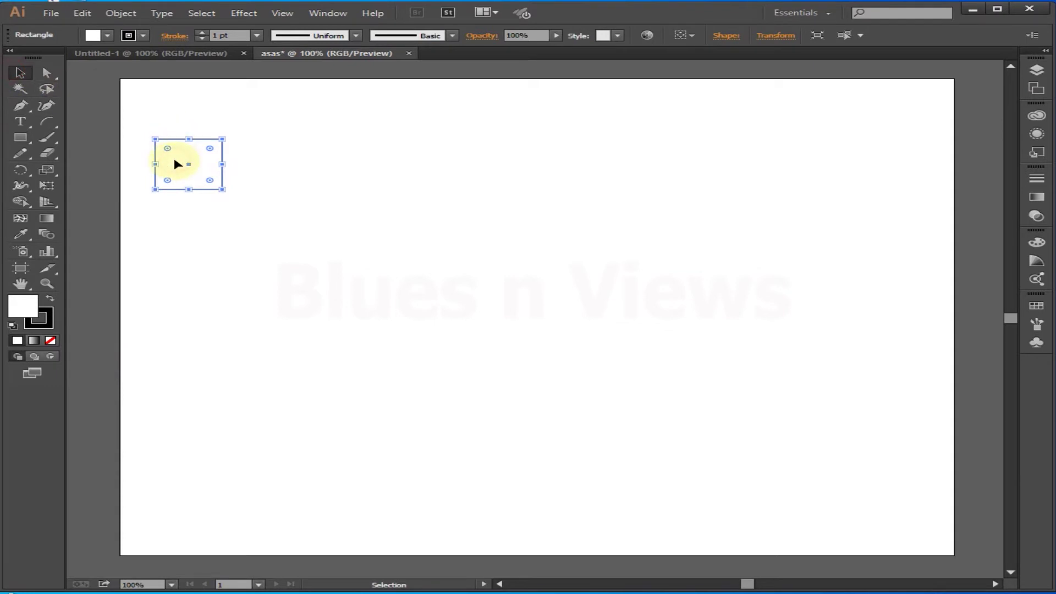
drag(176, 164, 249, 164)
key(ctrl+d)
key(ctrl+d)
key(ctrl+d)
key(ctrl+d)
key(ctrl+d)
key(ctrl+d)
key(ctrl+d)
key(ctrl+d)
key(ctrl+d)
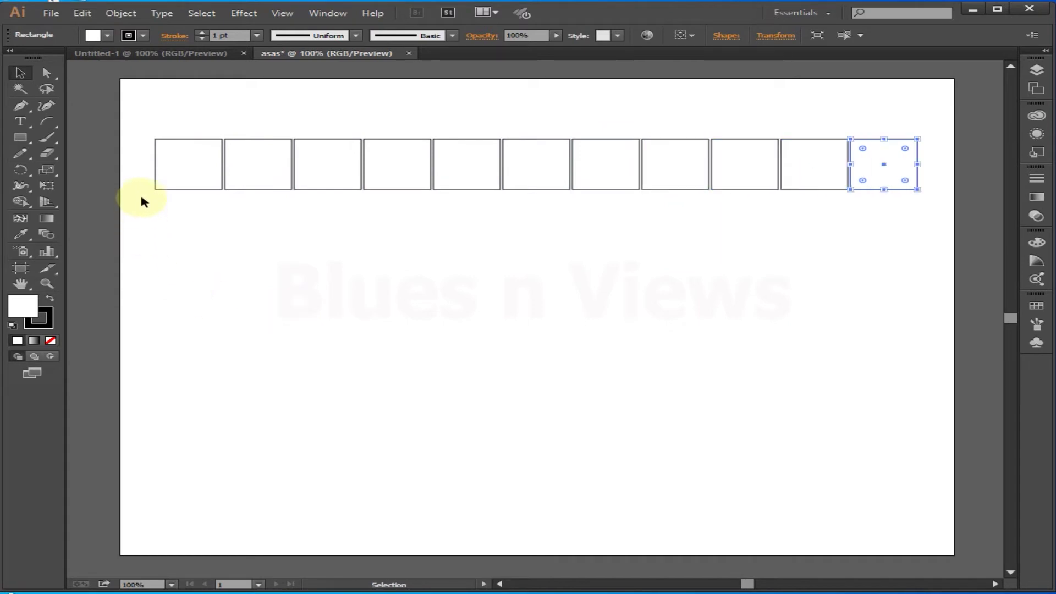
- Select the whole row of rectangles, try placing a copy of it below, and undo the copy
drag(147, 179, 929, 161)
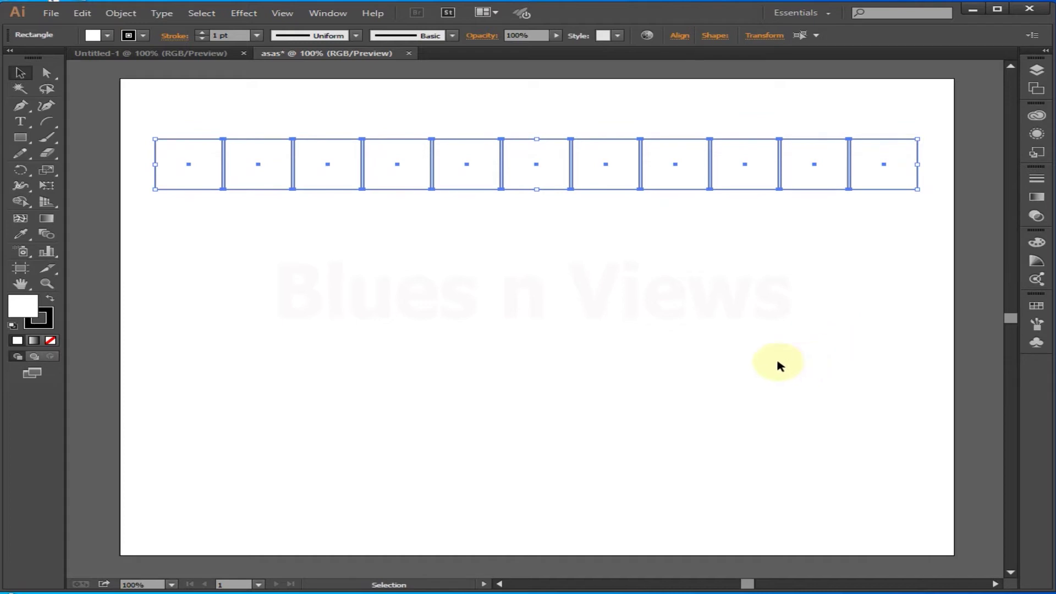
drag(529, 159, 525, 218)
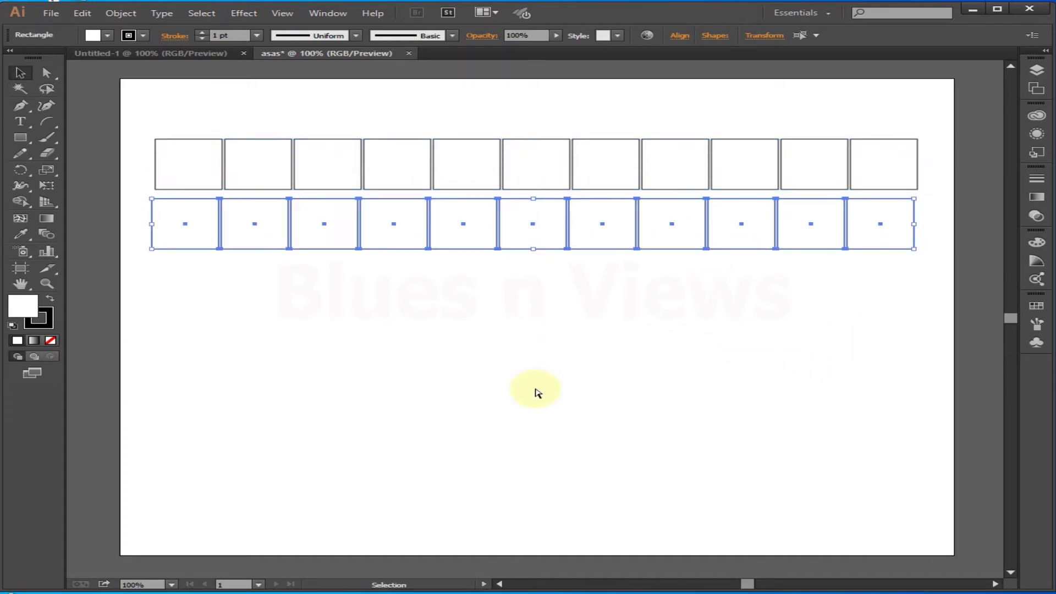
key(a)
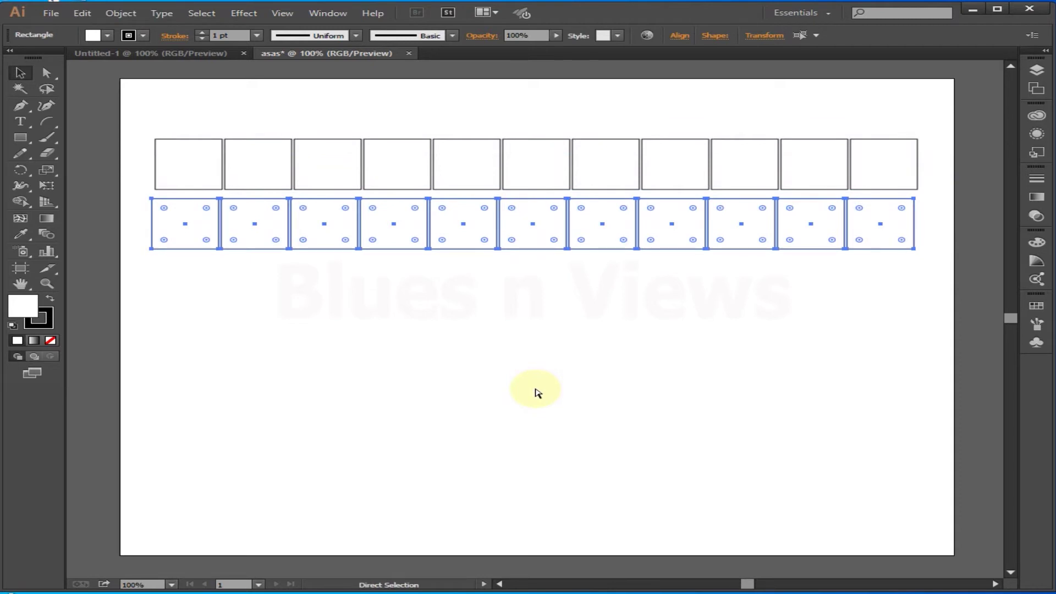
ctrl+click(497, 336)
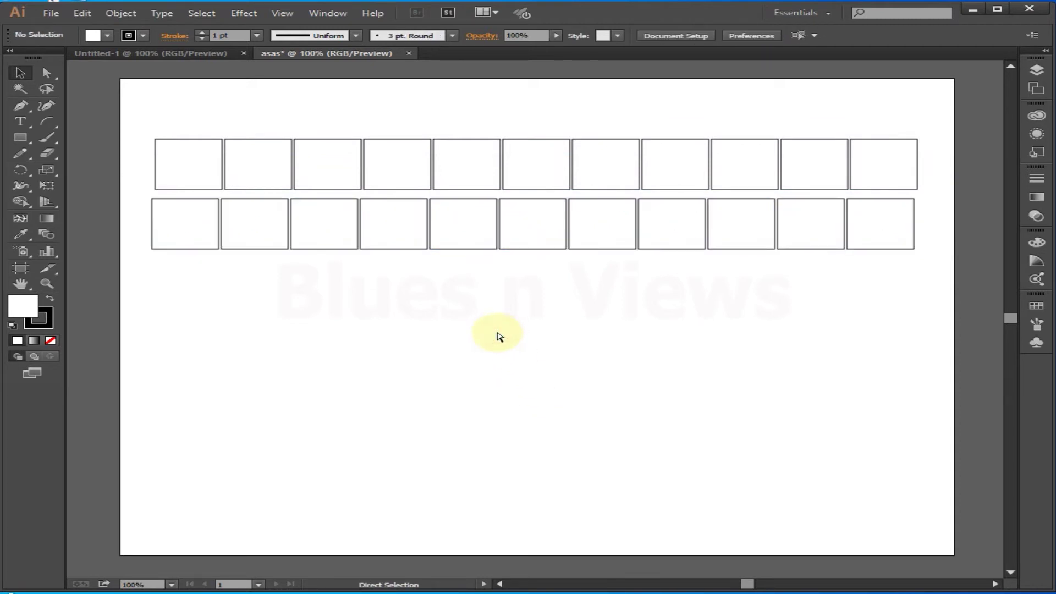
key(v)
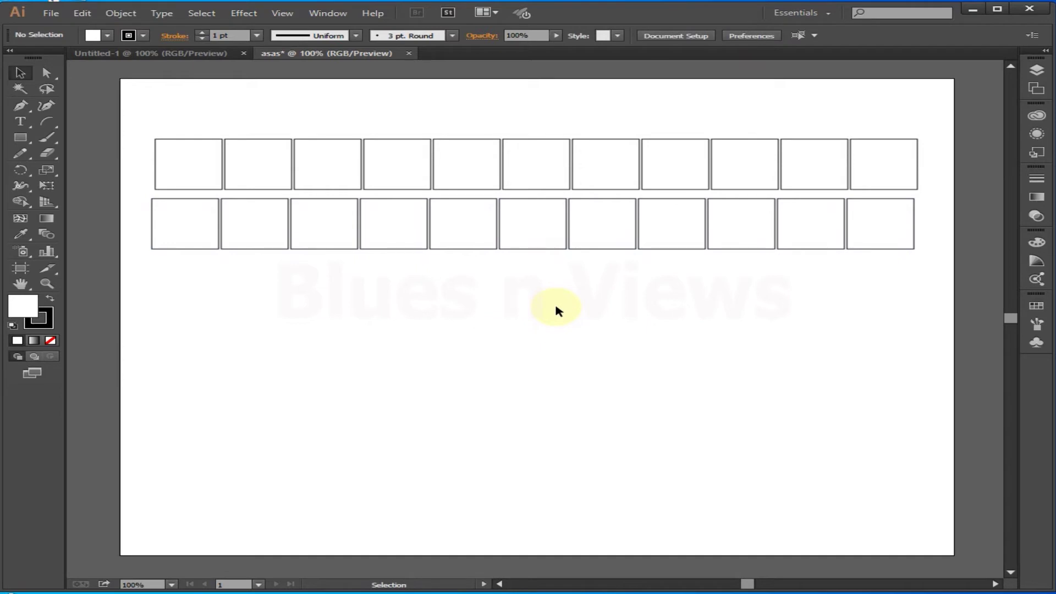
key(ctrl+z)
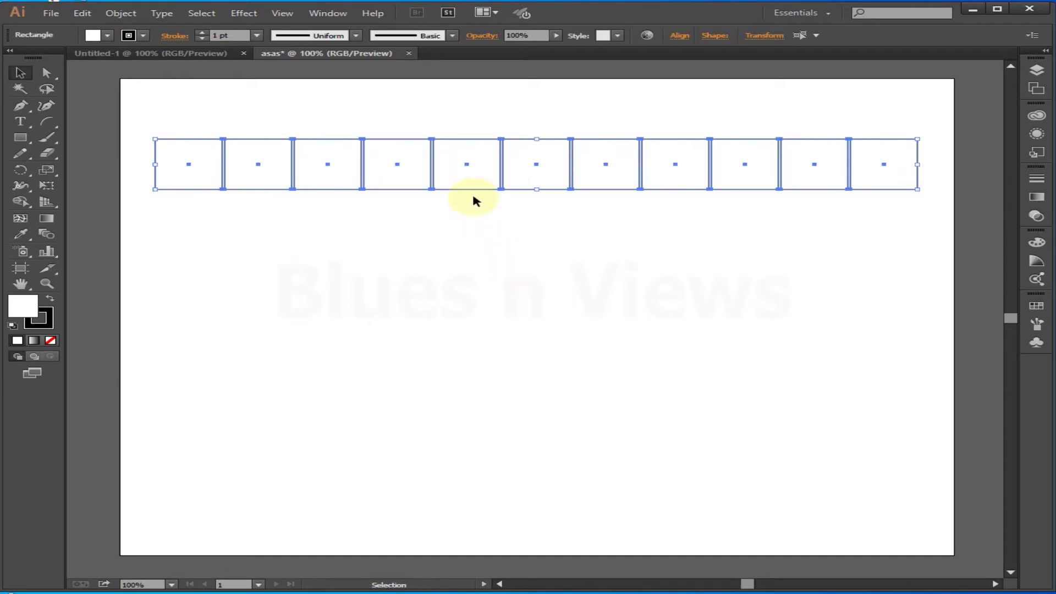
- Place a copy of the row just below it, repeat the duplication five times, and undo the last repeat
drag(482, 171, 485, 228)
key(ctrl+d)
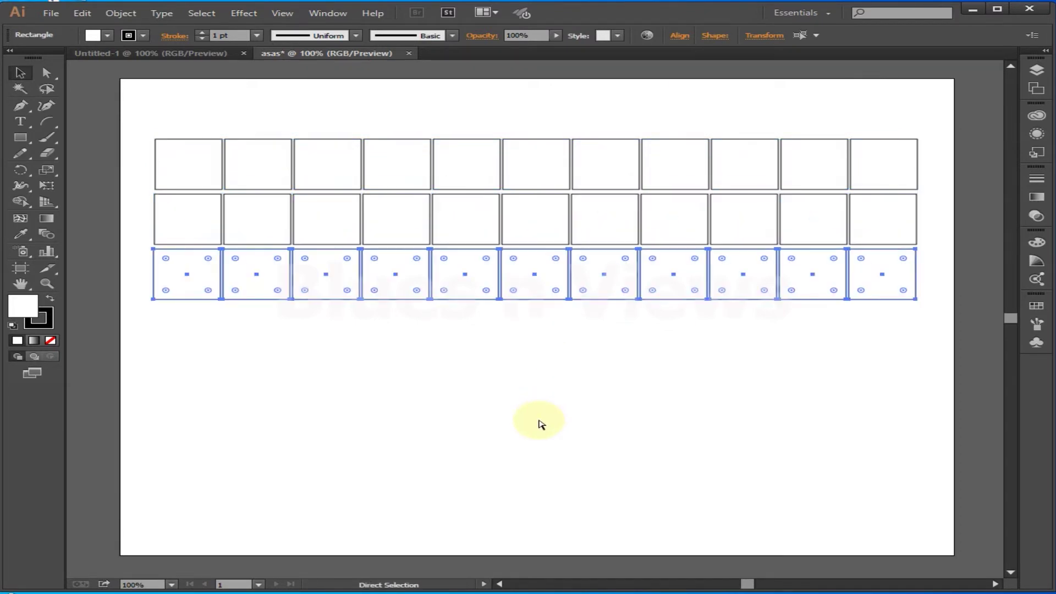
key(ctrl+d)
key(ctrl+d)
key(ctrl+d)
key(ctrl+d)
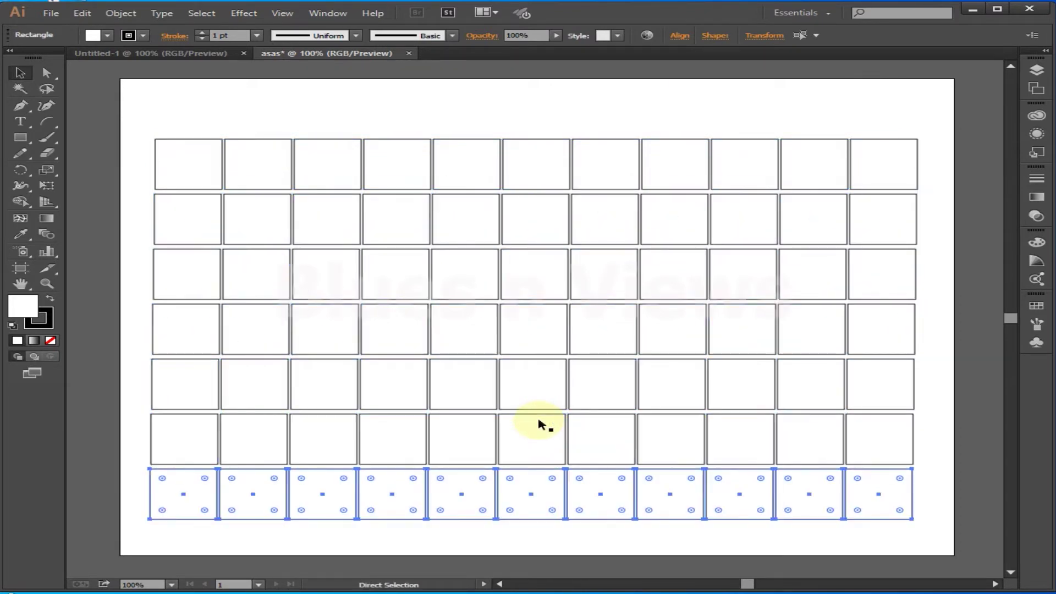
key(ctrl+z)
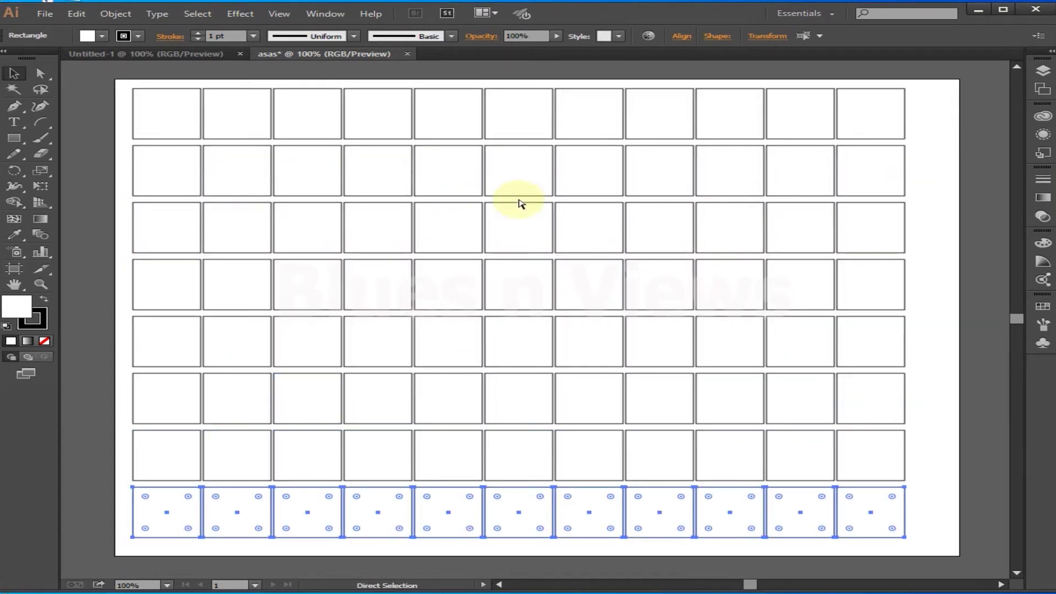
- Try a bright red fill on the whole grid of rectangles and undo it
key(v)
drag(229, 130, 921, 372)
click(928, 382)
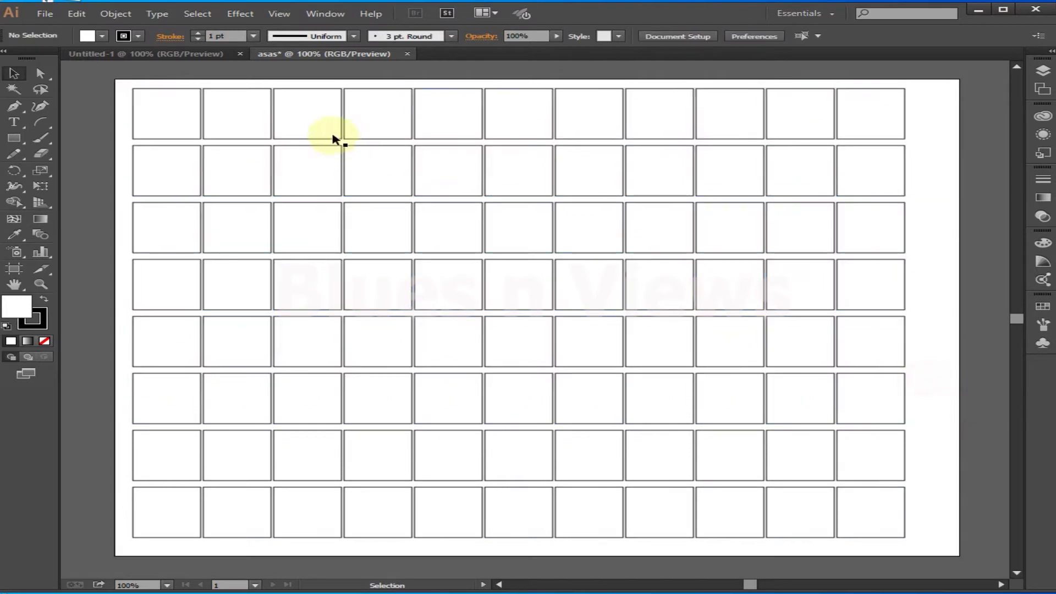
drag(316, 163, 856, 551)
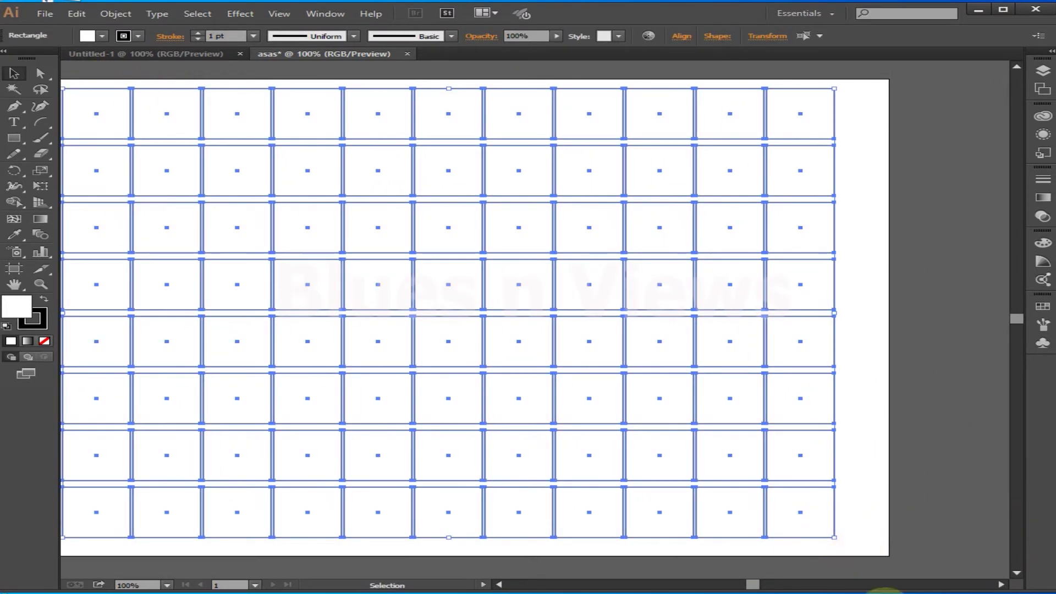
double_click(15, 321)
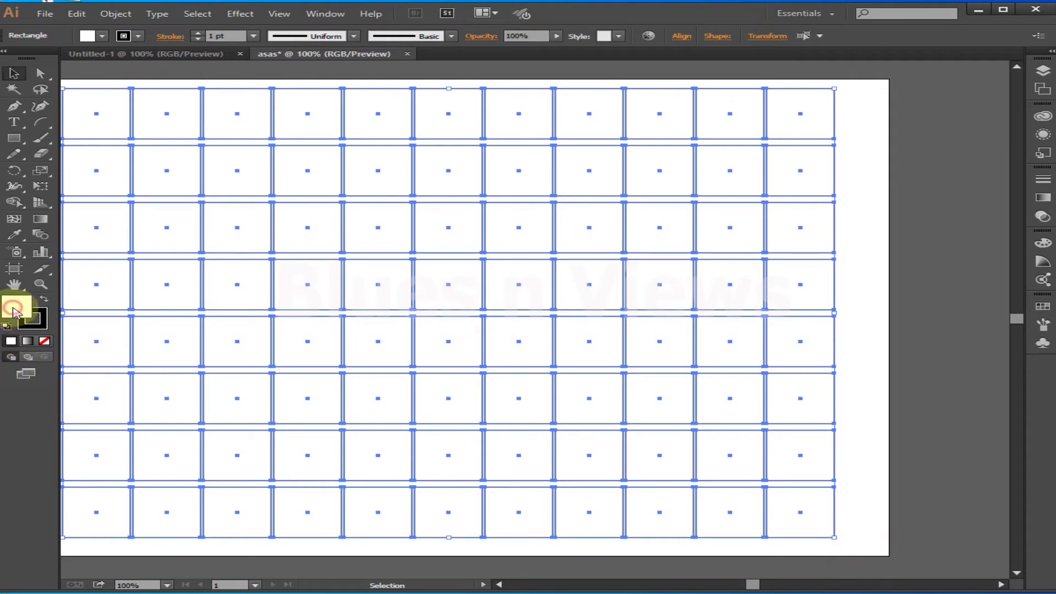
click(502, 223)
click(703, 213)
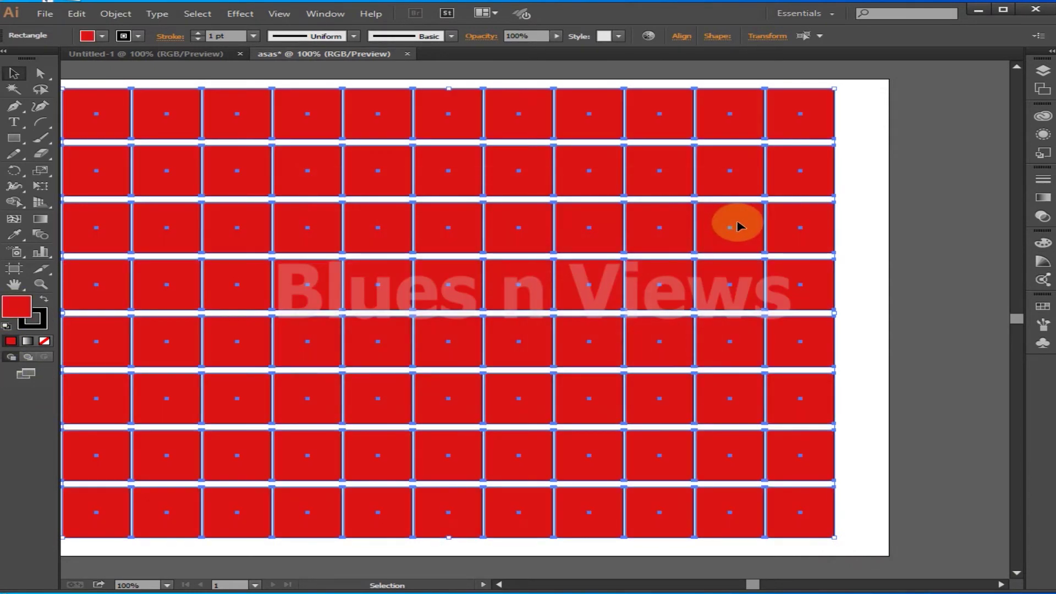
key(ctrl+z)
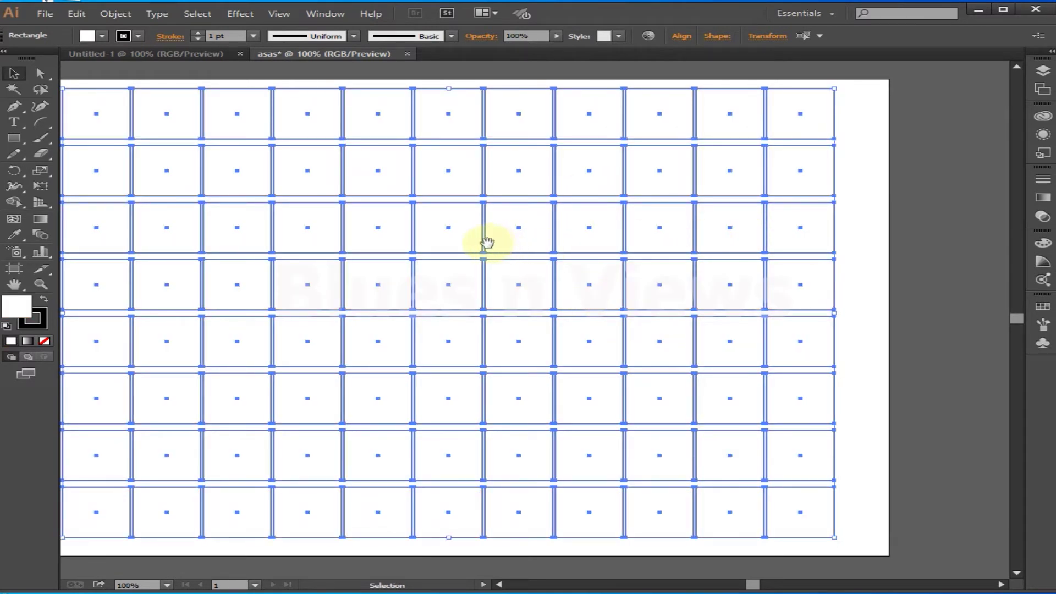
- Fill the second, fourth, sixth and eighth rows of the grid with magenta D90CEA, and undo the fill
drag(452, 209, 511, 219)
key(space)
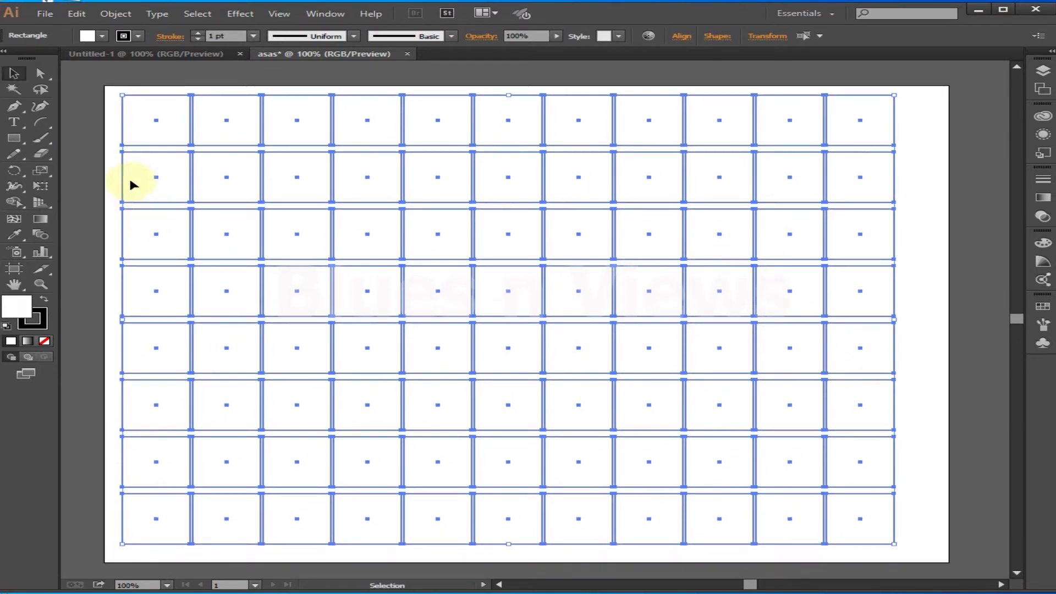
drag(104, 173, 903, 189)
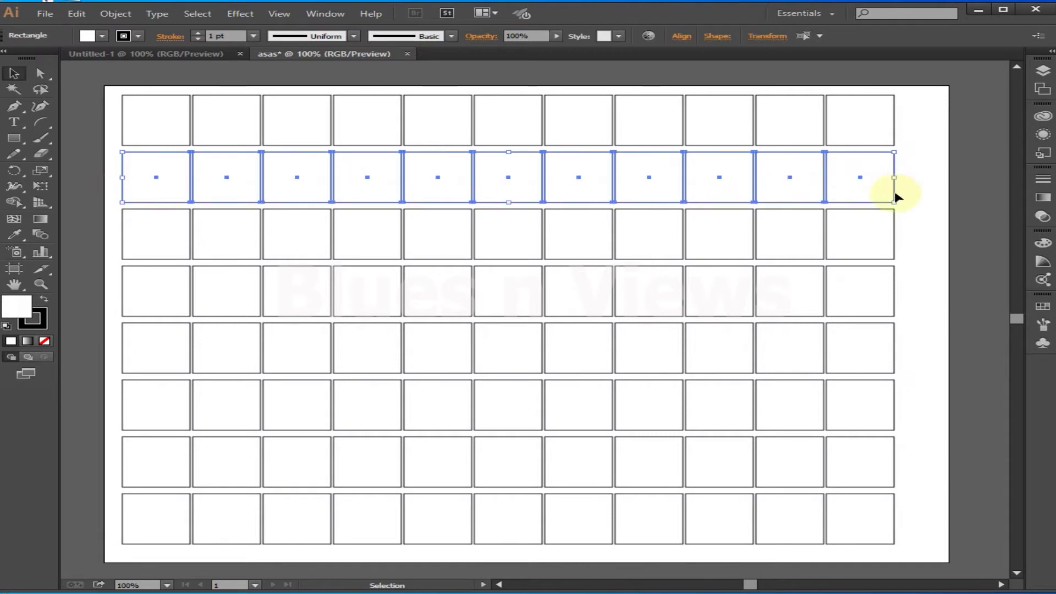
drag(113, 283, 920, 296)
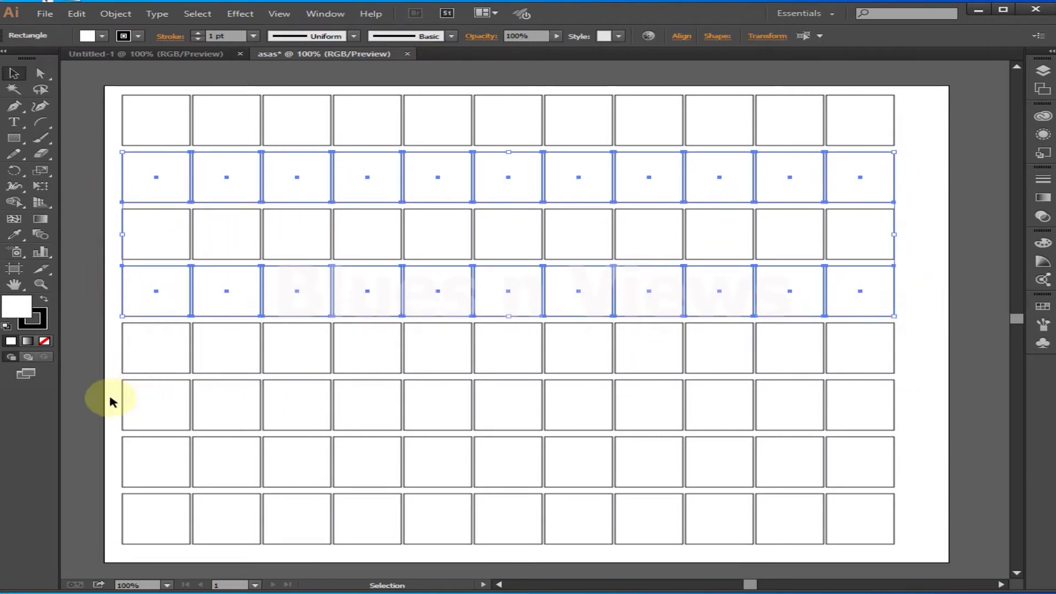
drag(110, 400, 908, 401)
drag(110, 505, 905, 509)
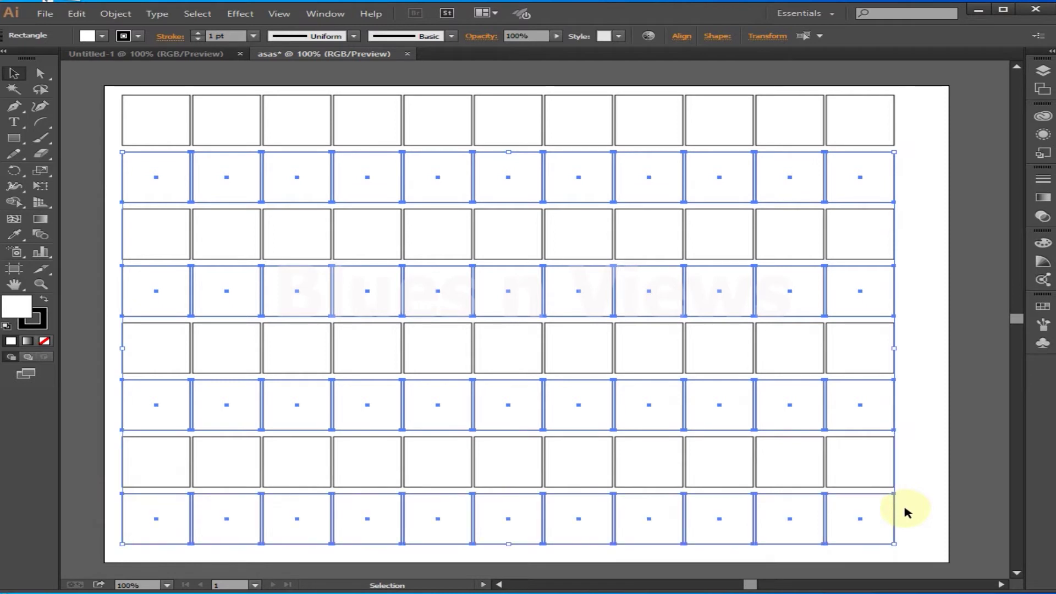
double_click(10, 308)
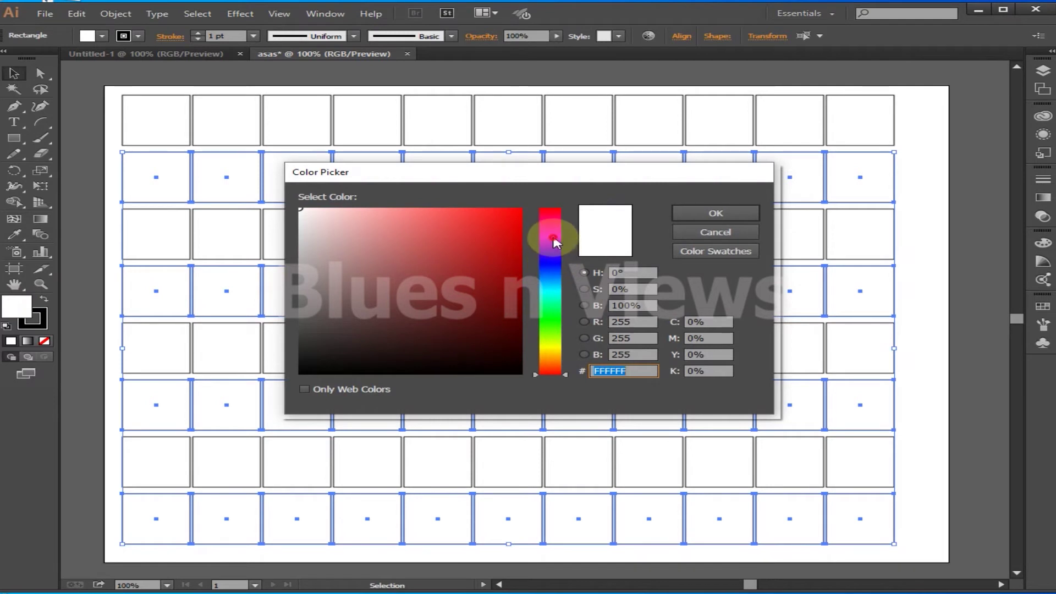
click(553, 237)
click(511, 221)
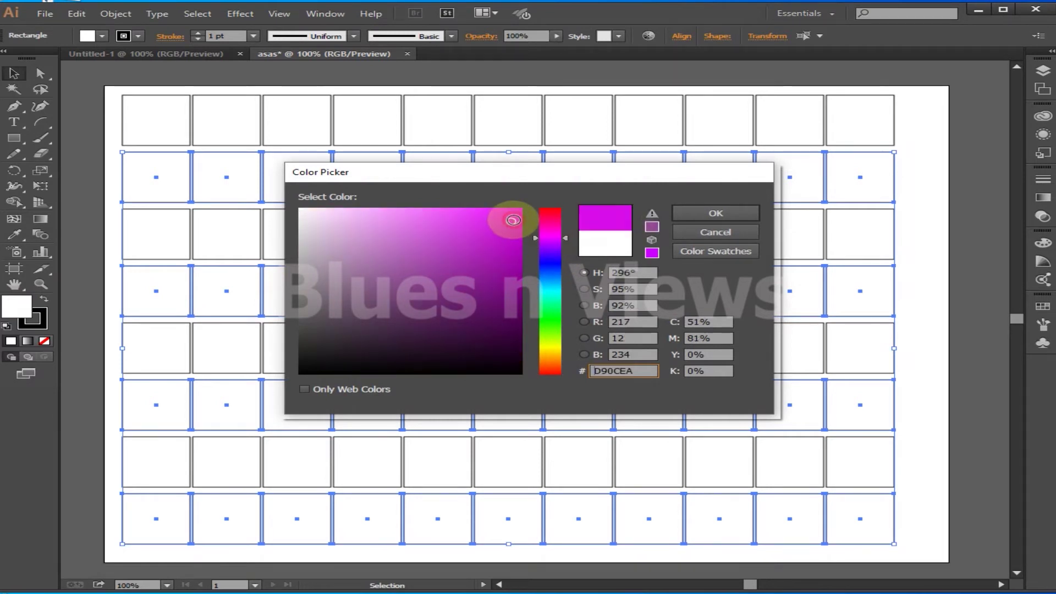
click(721, 217)
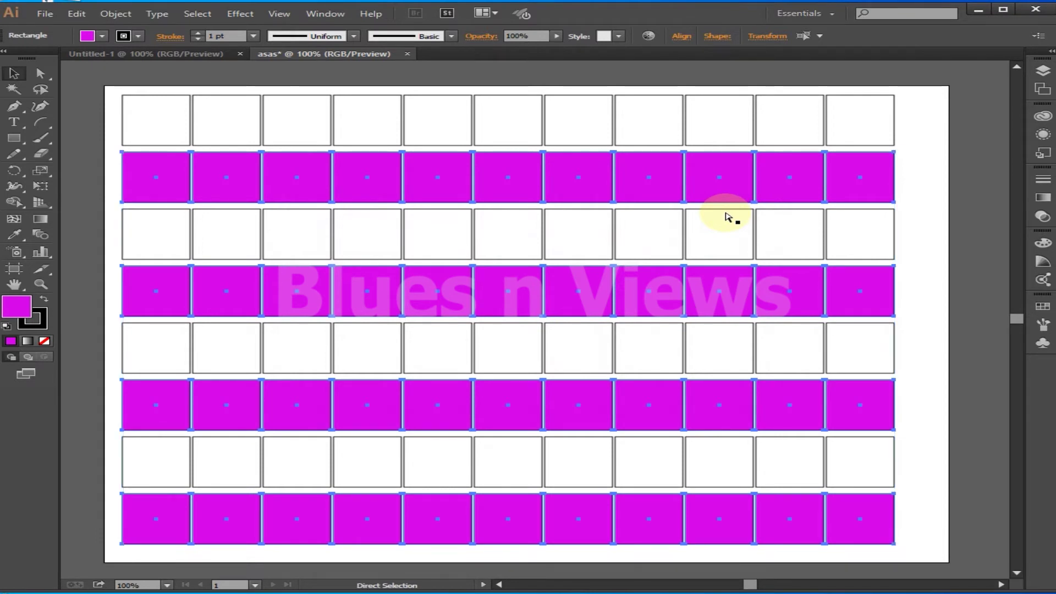
key(ctrl+z)
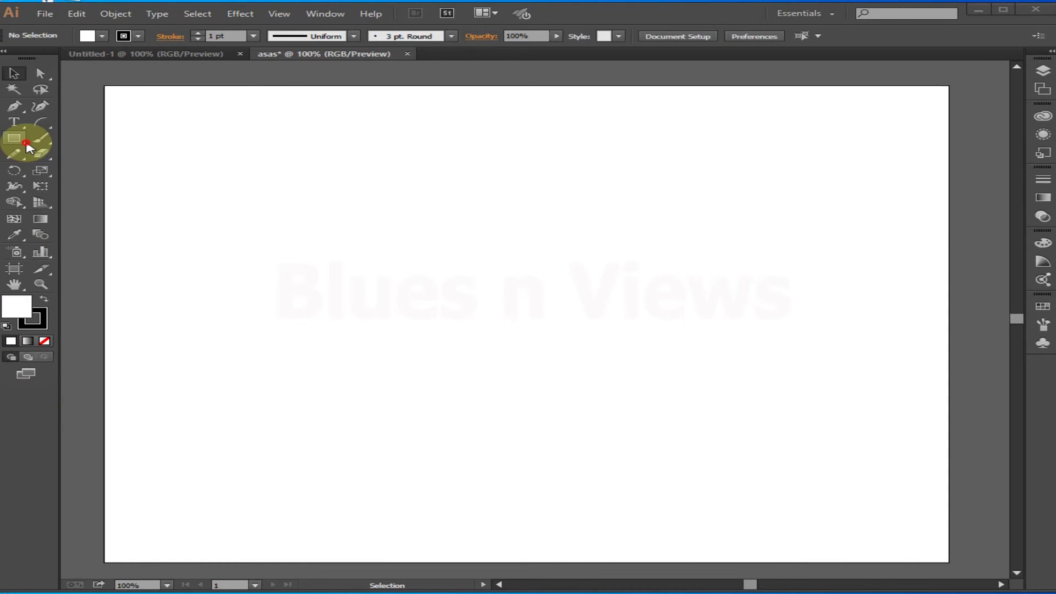
- Draw a small hexagon in the upper-left corner of the empty artboard with the Polygon tool
drag(28, 147, 55, 185)
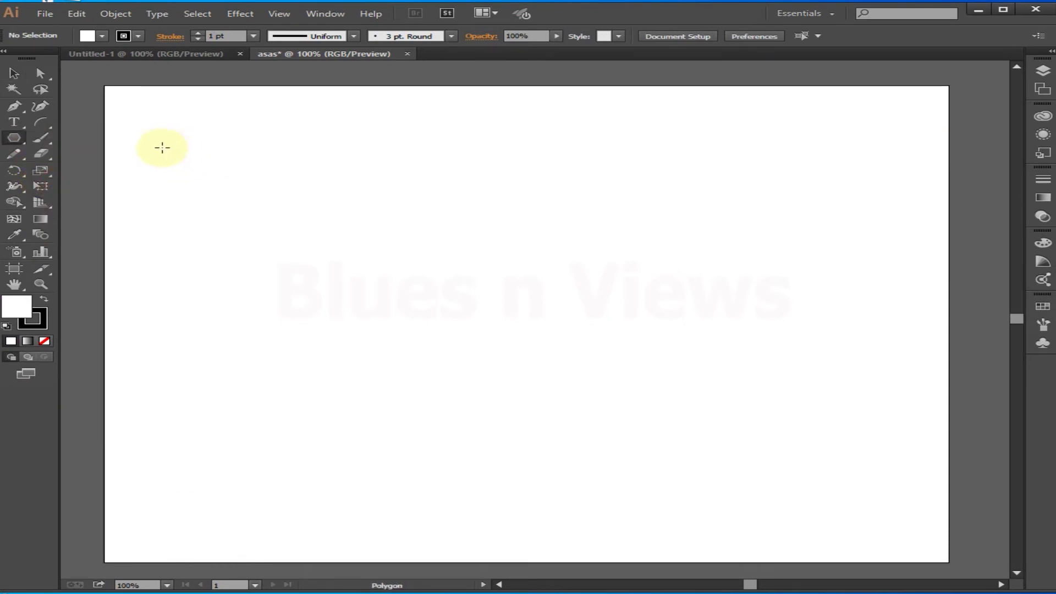
drag(164, 130, 180, 158)
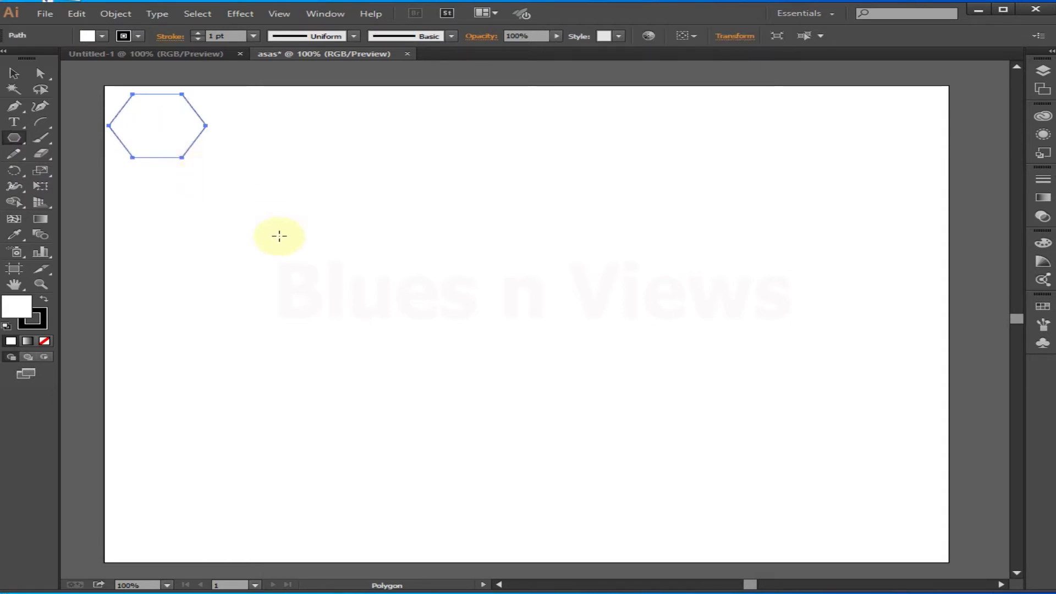
click(14, 74)
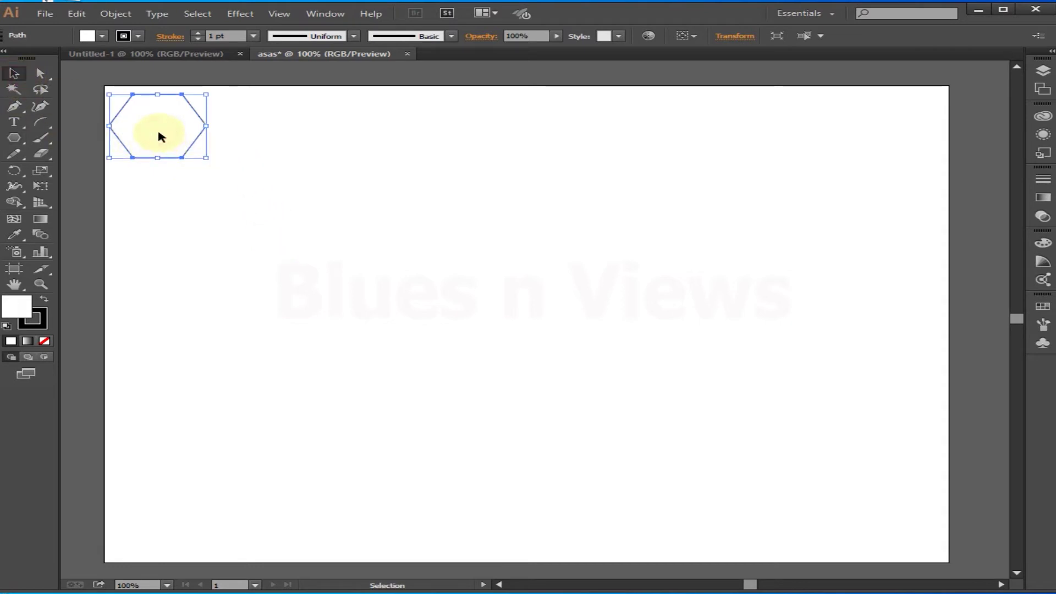
- Place a copy of the hexagon directly below it and repeat the duplication five times to form a column
drag(169, 134, 170, 202)
key(a)
key(ctrl+d)
key(ctrl+d)
key(ctrl+d)
key(ctrl+d)
key(ctrl+d)
key(v)
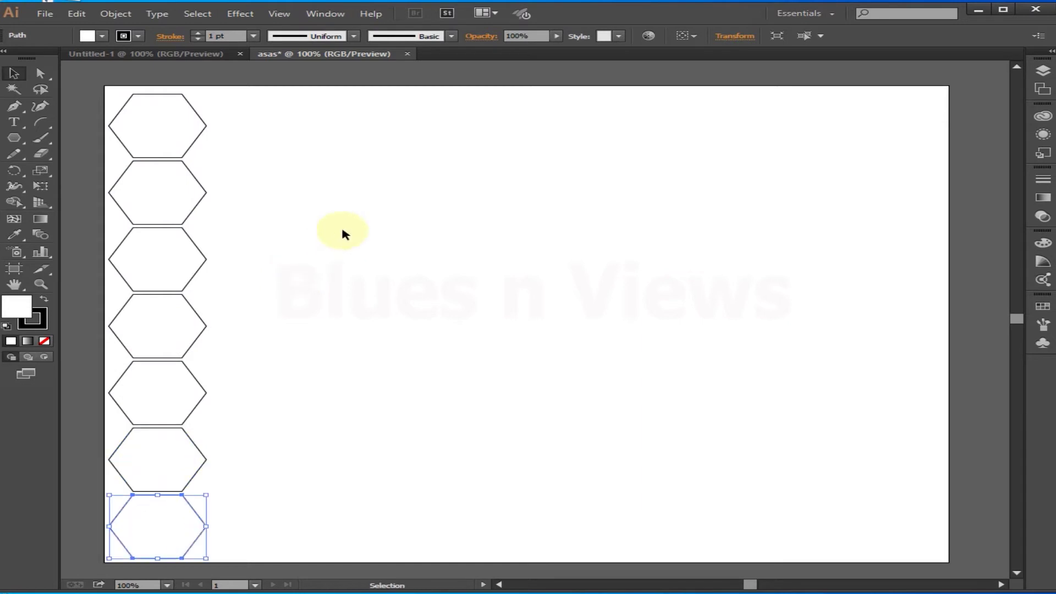
- Duplicate the whole hexagon column diagonally down to the right so the copy nests between the original hexagons
drag(93, 83, 196, 575)
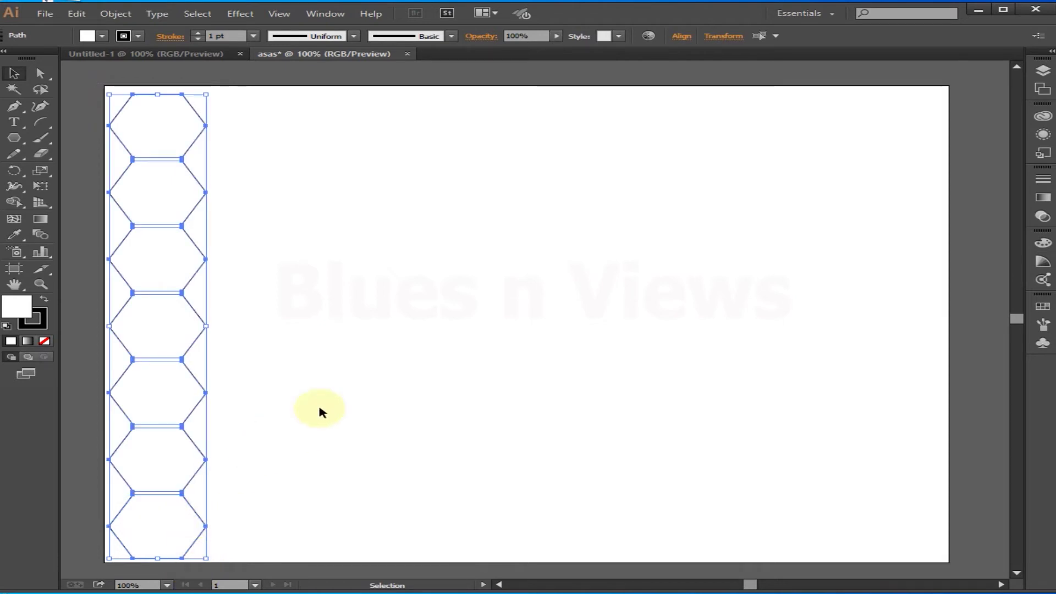
click(156, 268)
drag(160, 271, 240, 304)
click(395, 278)
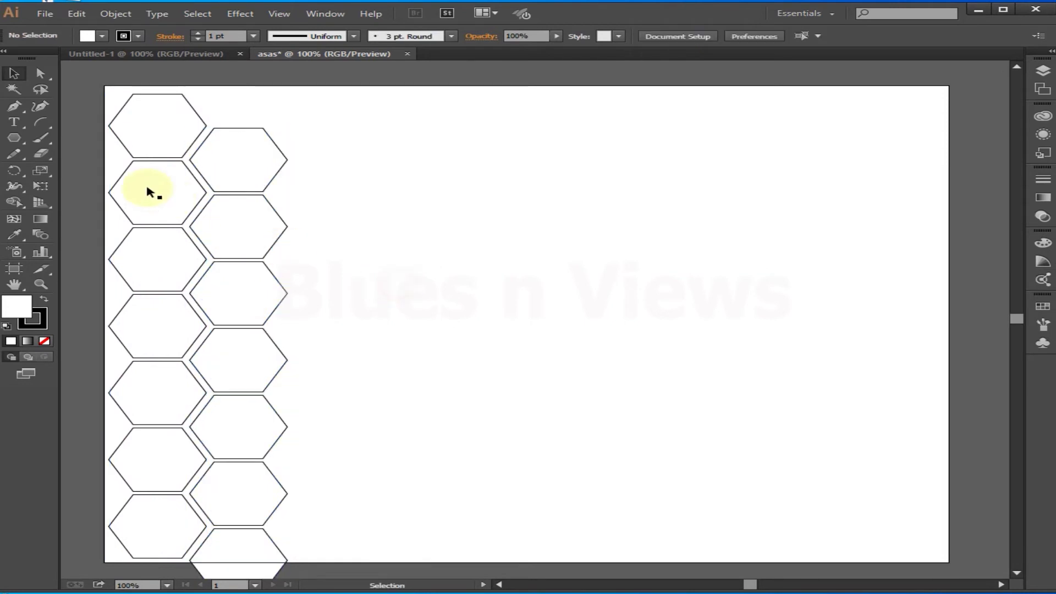
- Duplicate both hexagon columns to the right and repeat the duplication three times to fill the artboard width
drag(72, 83, 334, 560)
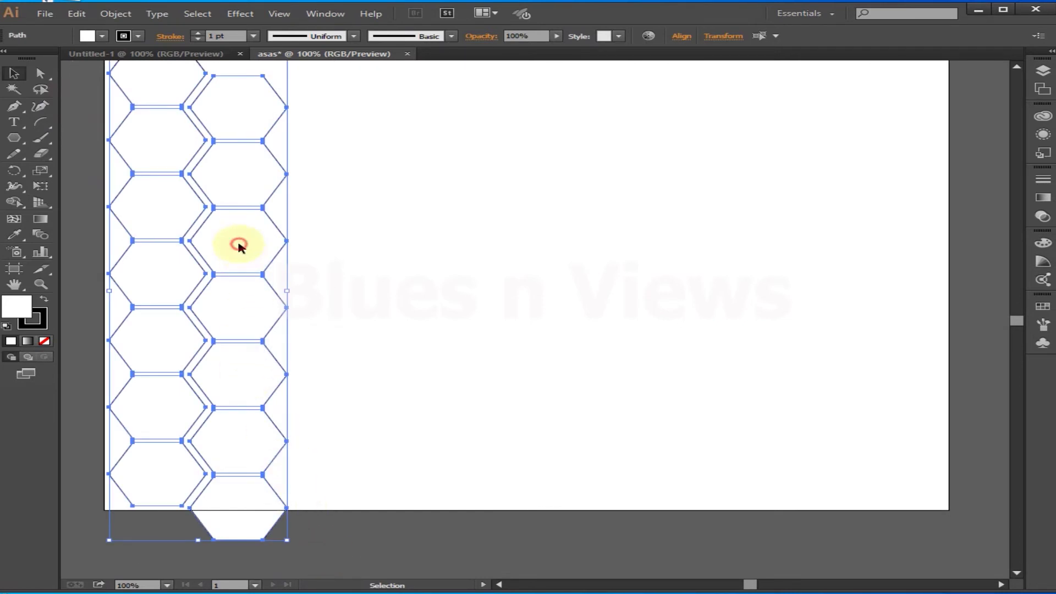
drag(238, 244, 403, 254)
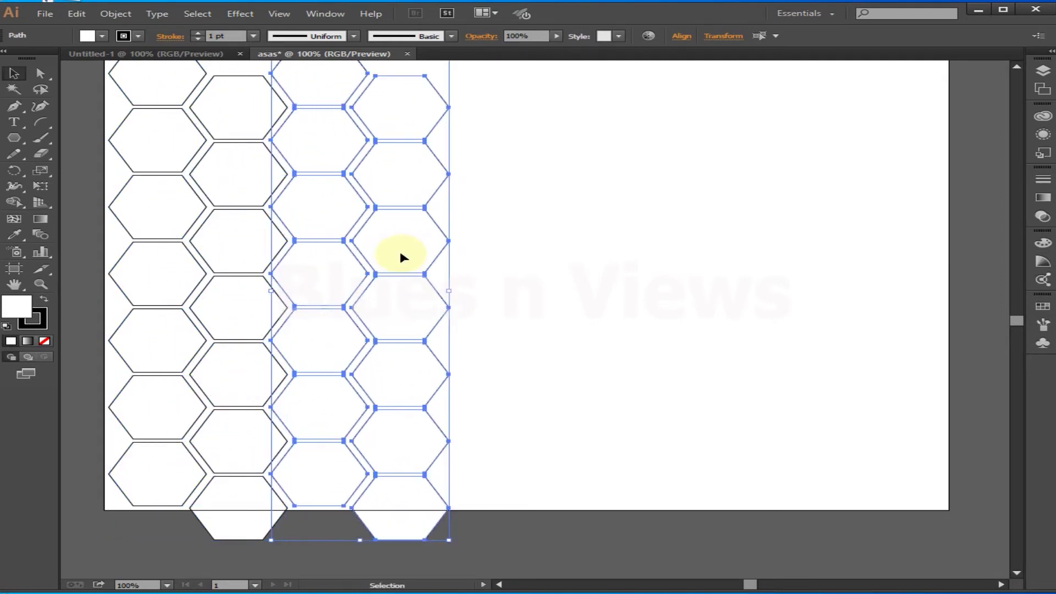
key(ctrl+d)
key(ctrl+d)
key(ctrl+d)
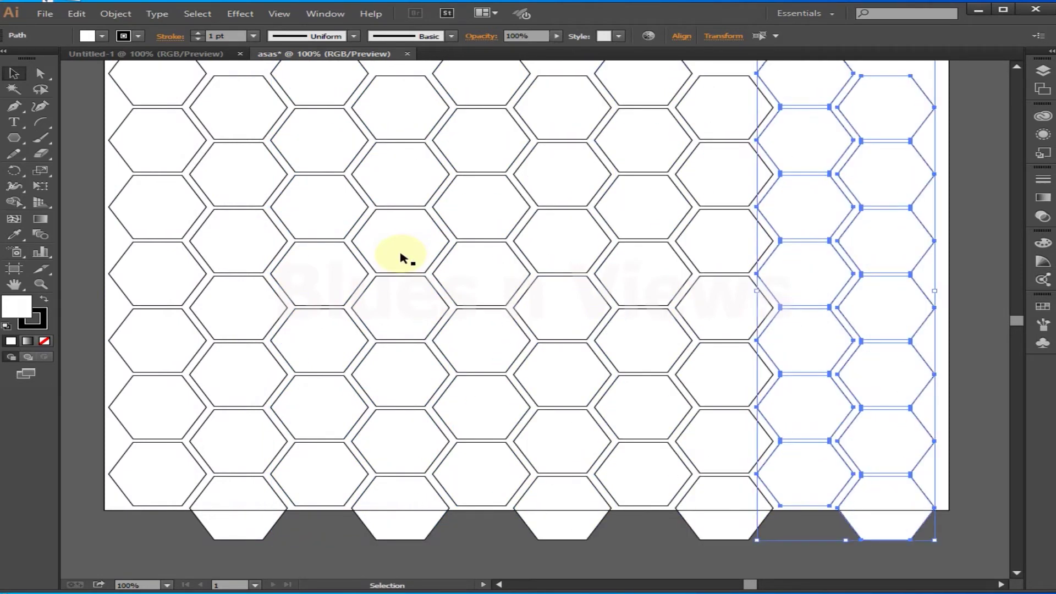
key(space)
drag(664, 265, 675, 299)
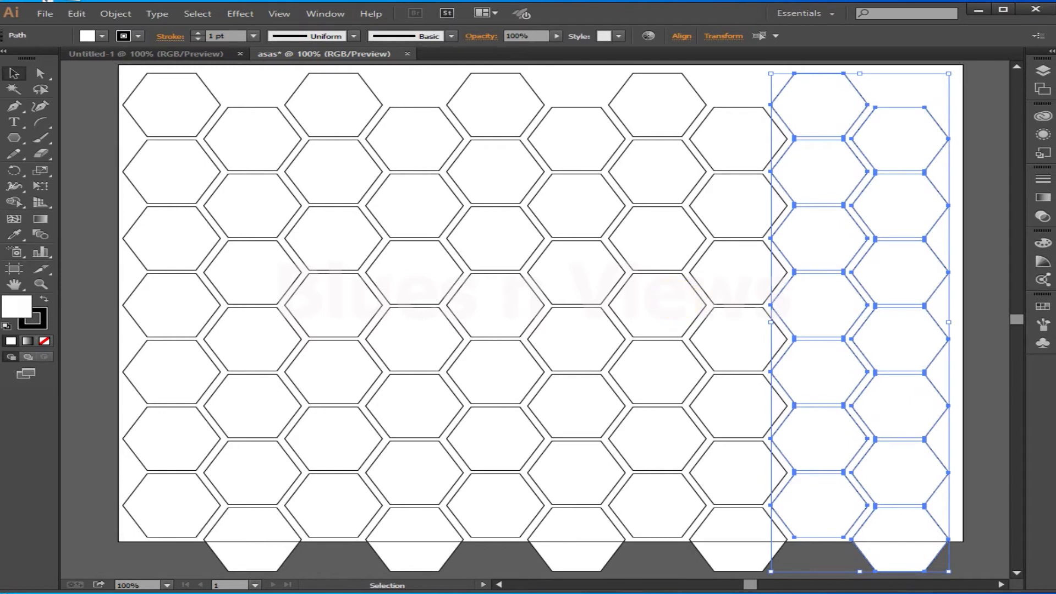
key(ctrl+shift+a)
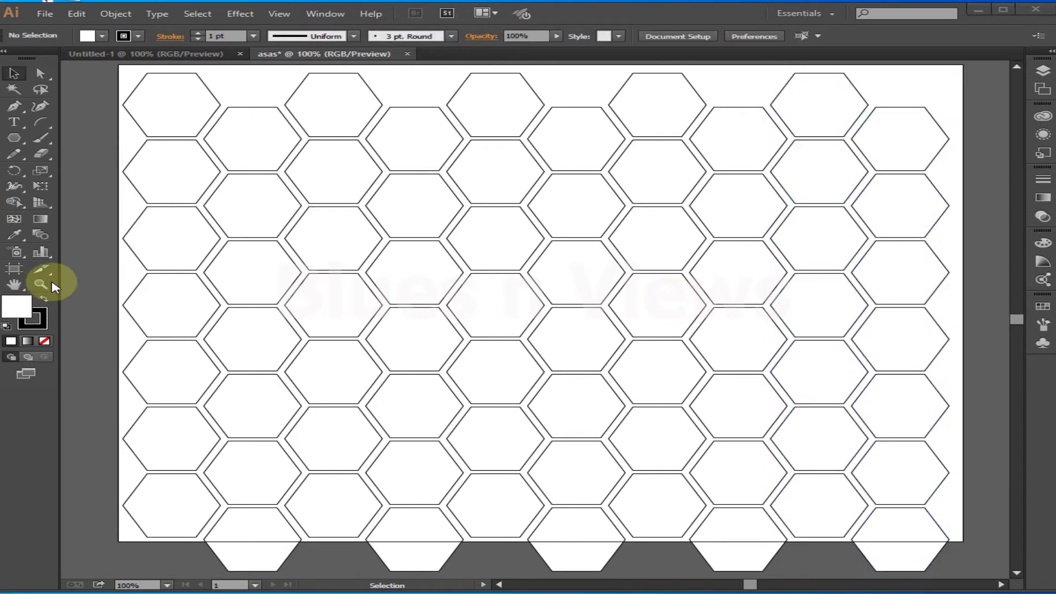
- Zoom into the honeycomb with the Zoom tool, try the 64000% zoom level, and return the view to 100%
click(40, 284)
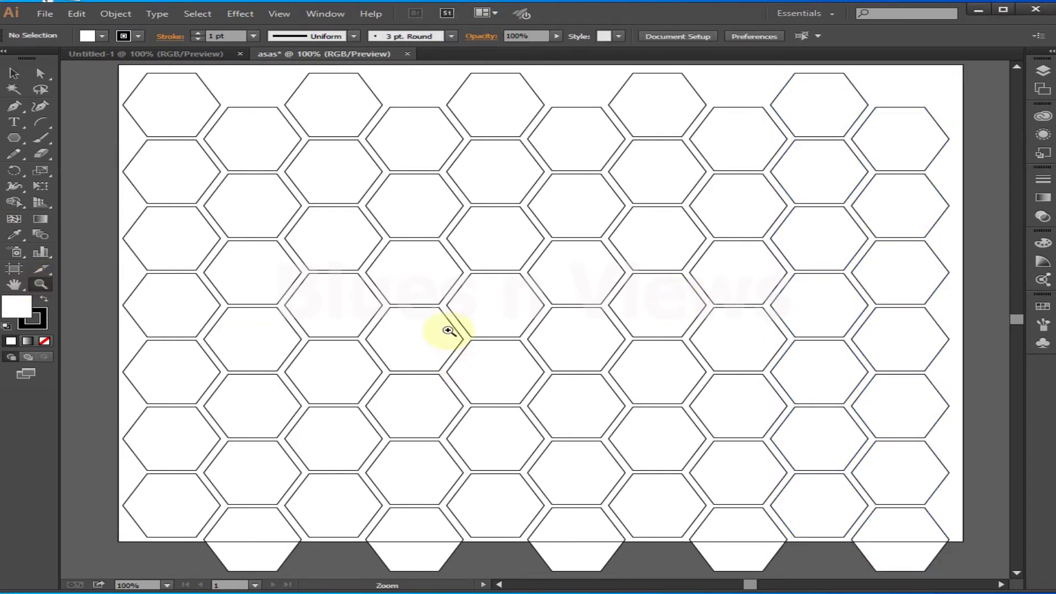
click(494, 291)
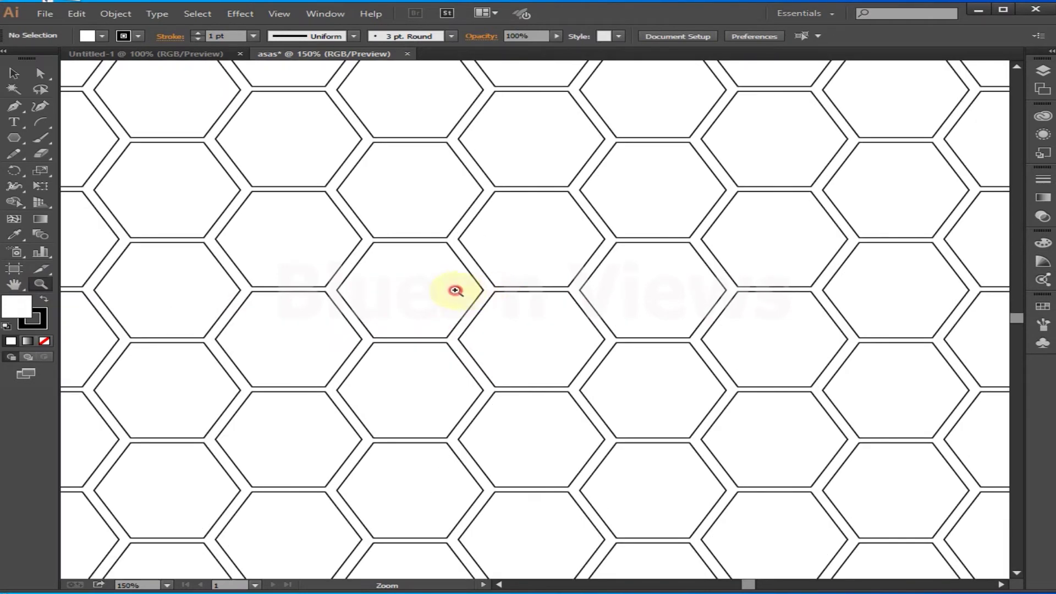
click(455, 291)
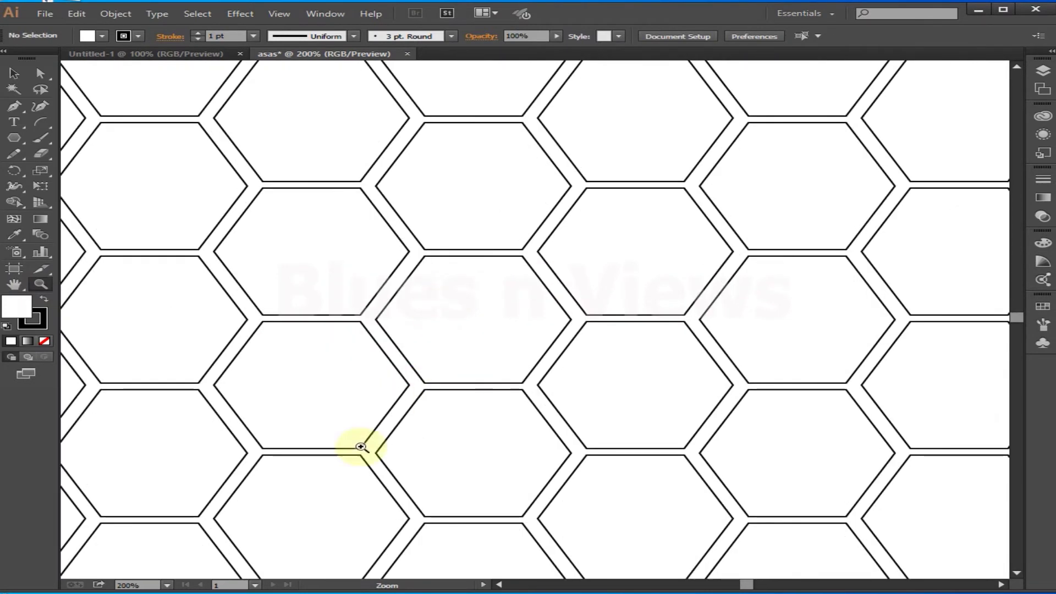
click(167, 585)
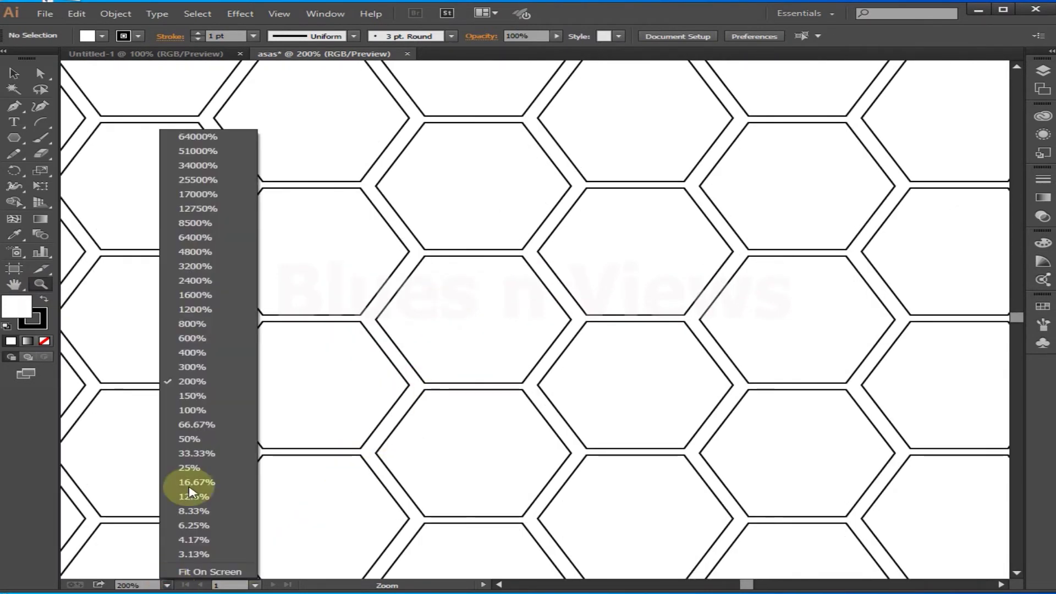
click(198, 137)
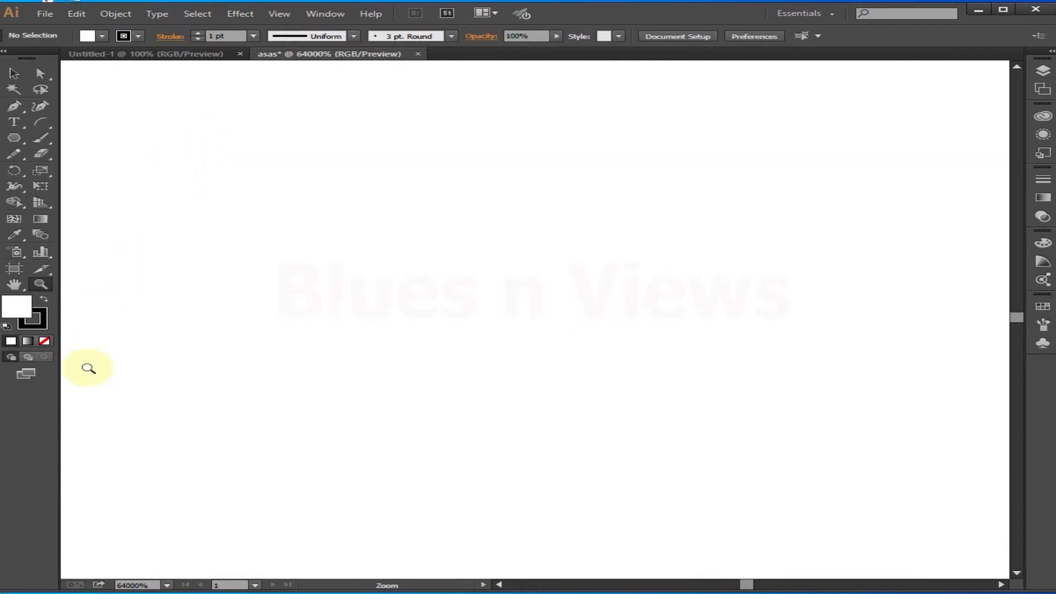
click(167, 586)
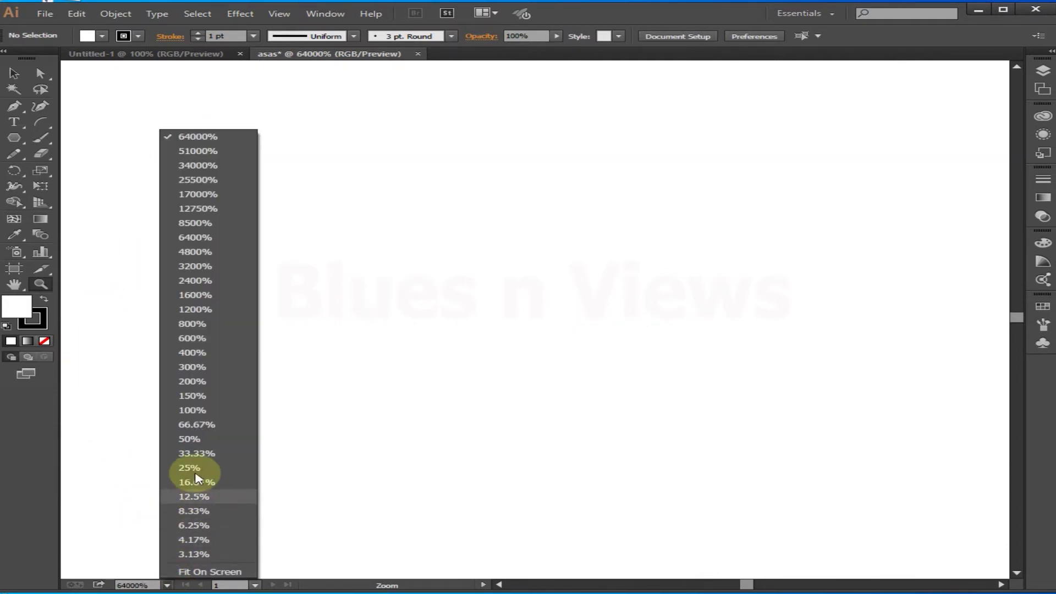
click(204, 413)
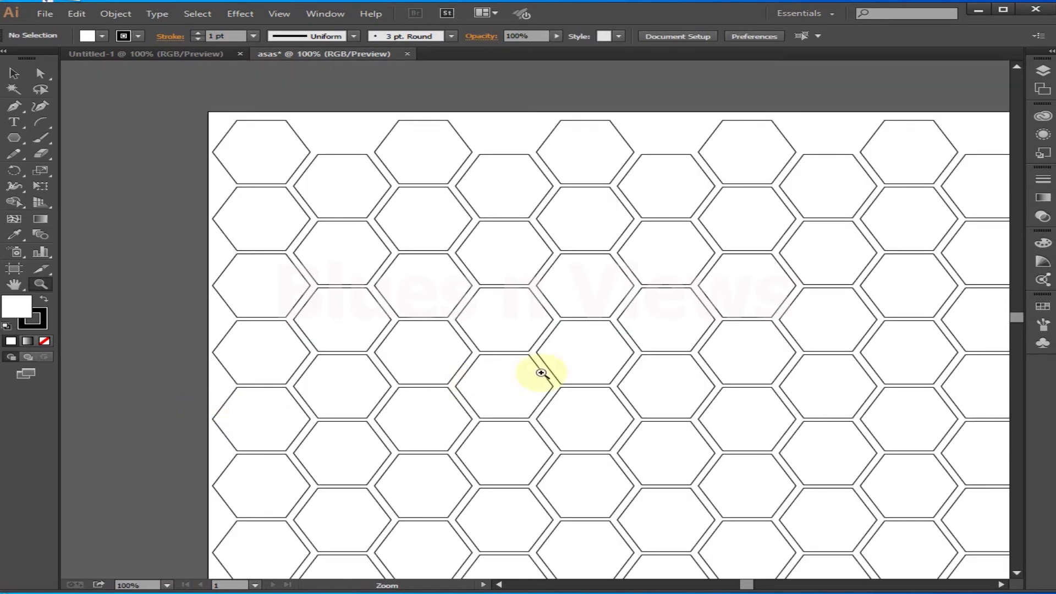
key(space)
drag(683, 372, 605, 333)
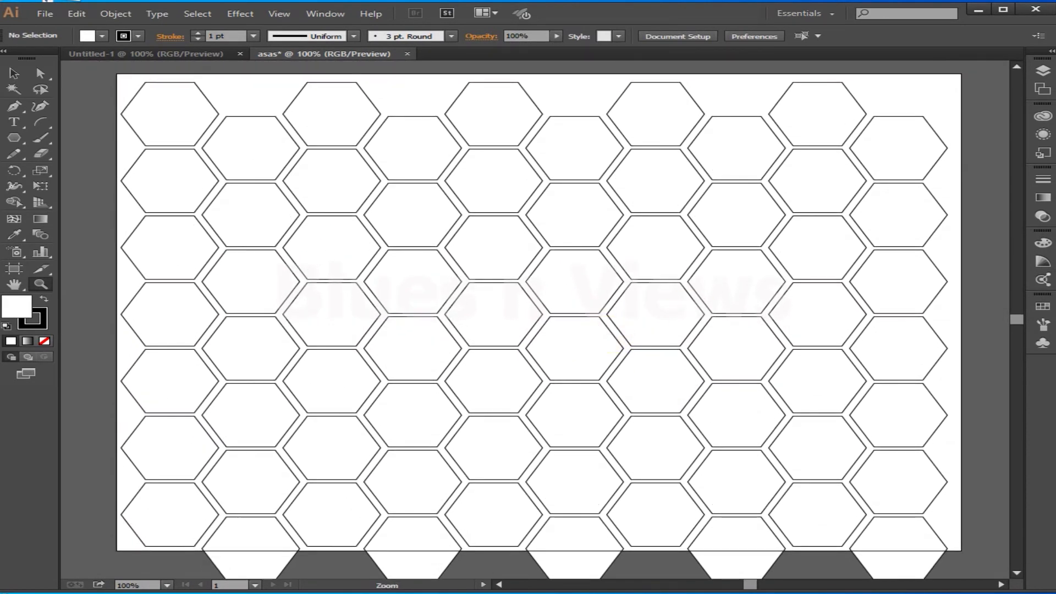
- Undo the duplications back to the first hexagon column, and duplicate that column diagonally down to the right so it nests beside it
key(ctrl+z)
key(v)
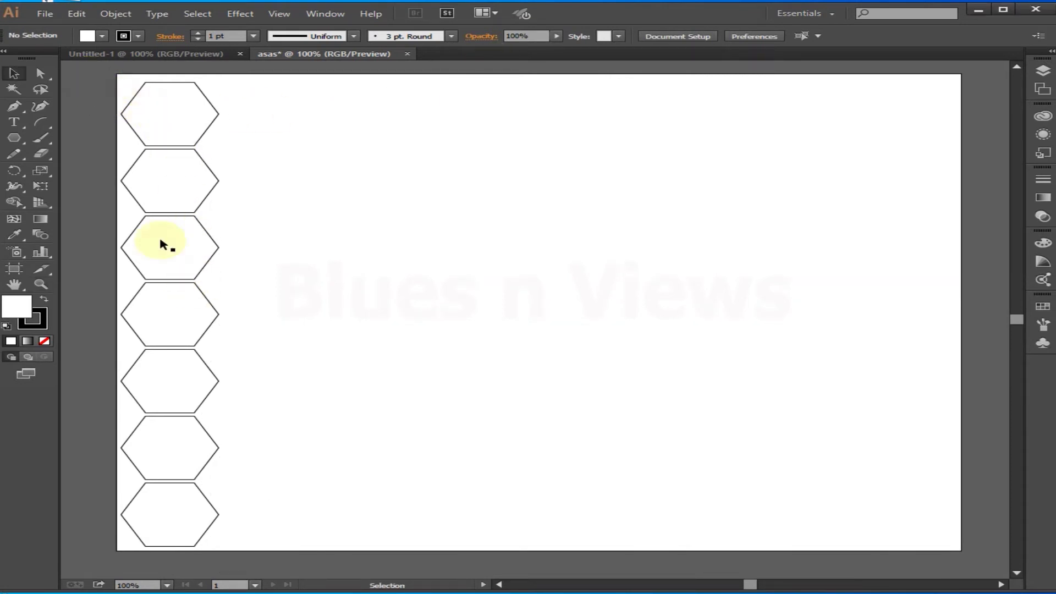
click(329, 136)
drag(220, 94, 175, 527)
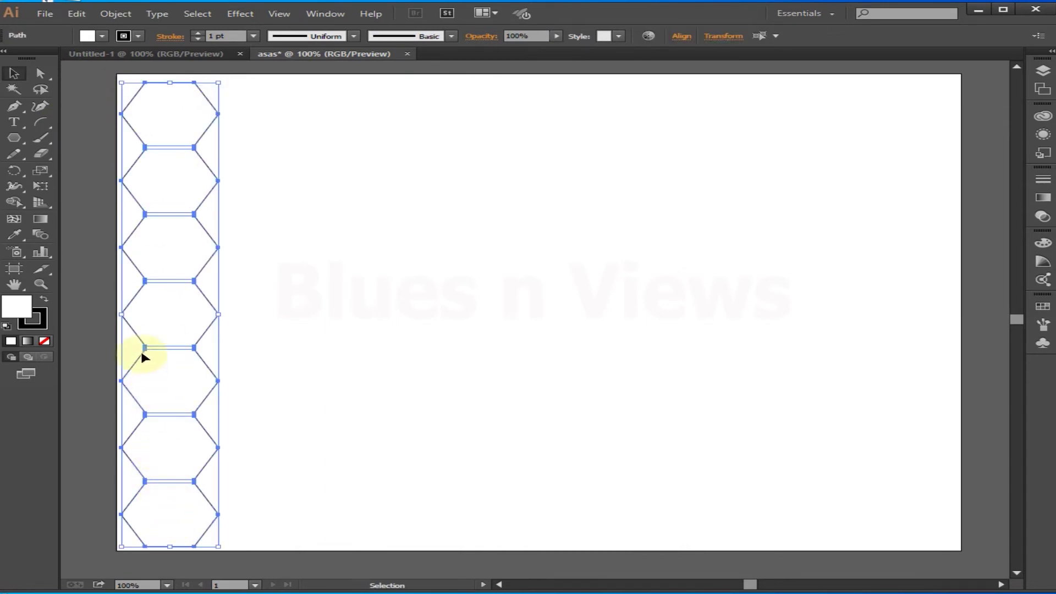
drag(155, 182, 237, 218)
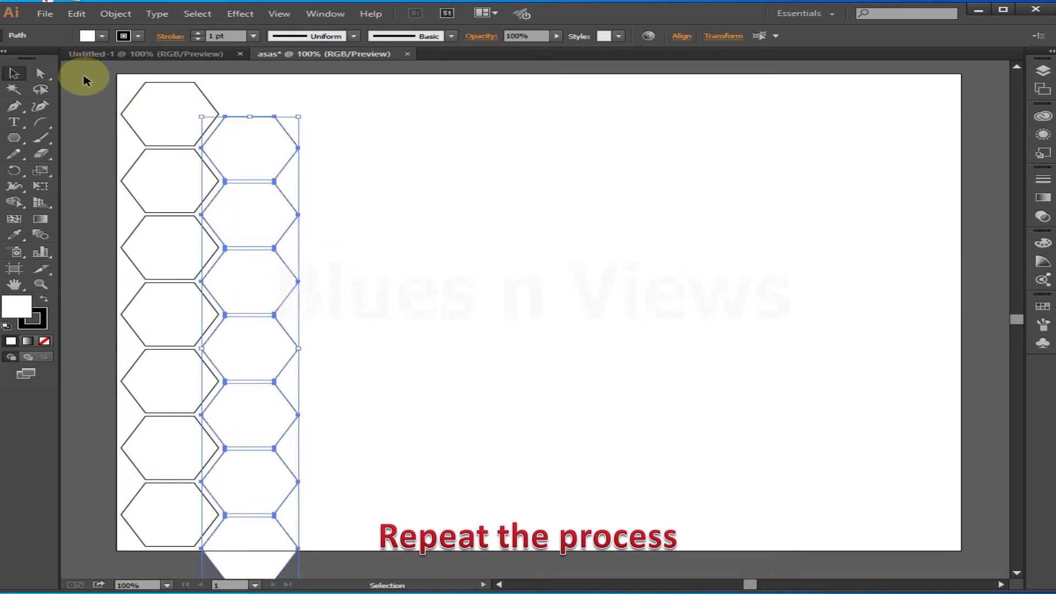
- Duplicate both hexagon columns to the right, repeat the duplication four times, and undo the last copy that overruns the artboard
drag(319, 535, 320, 537)
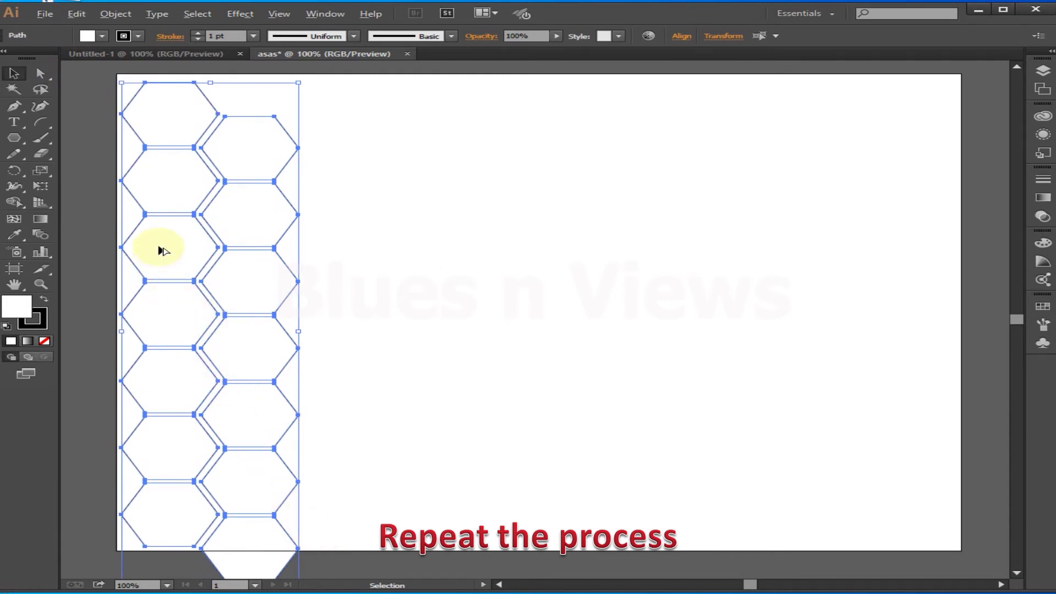
drag(164, 249, 325, 252)
drag(324, 252, 318, 414)
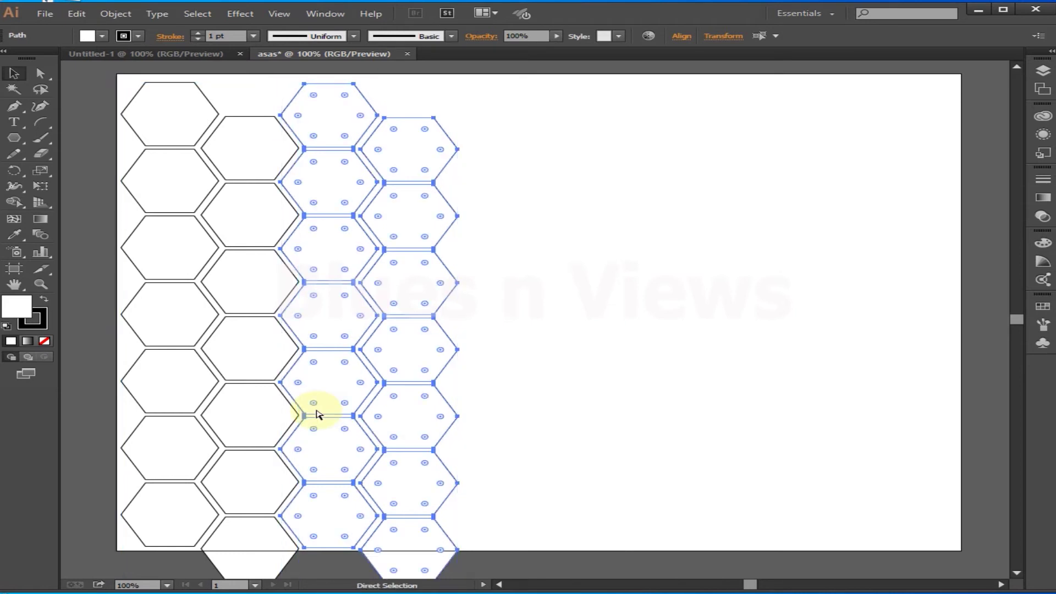
key(ctrl+d)
key(ctrl+d)
key(ctrl+d)
key(ctrl+d)
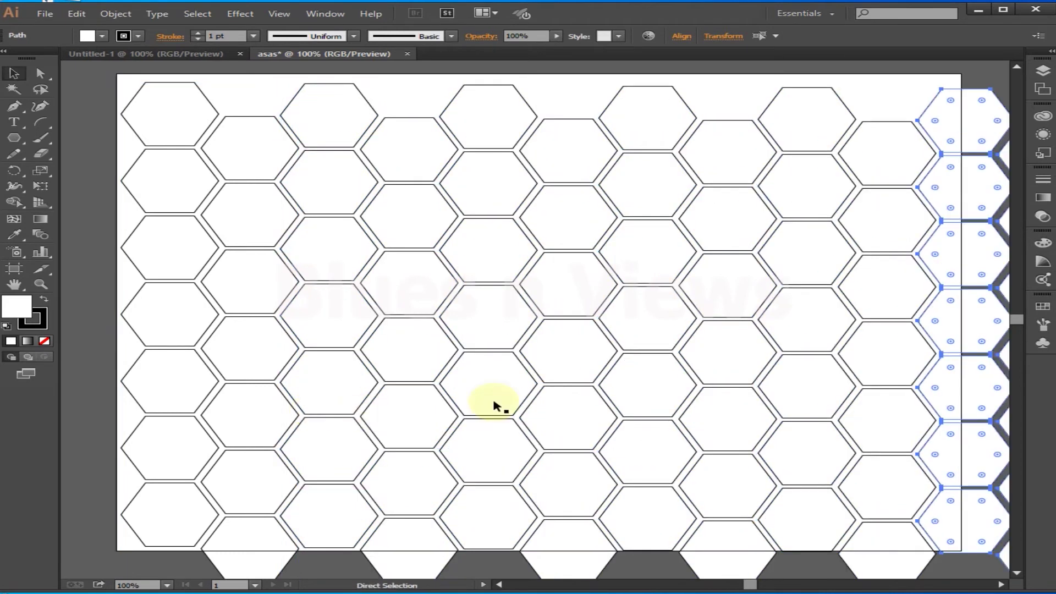
key(ctrl+z)
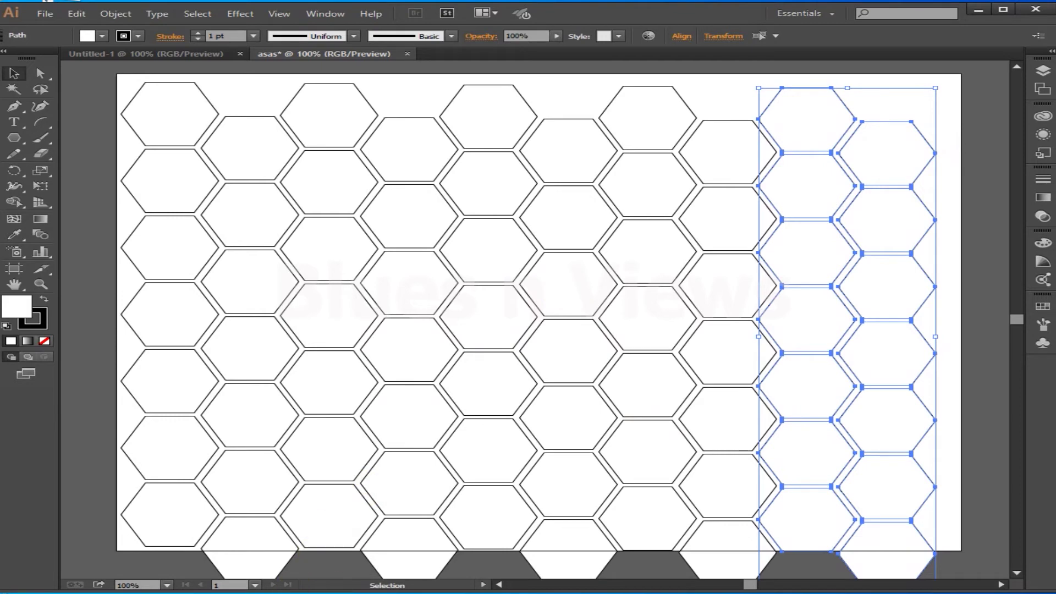
- Isolate the third hexagon in the third column and set its stroke colour to red D31A1A
click(40, 283)
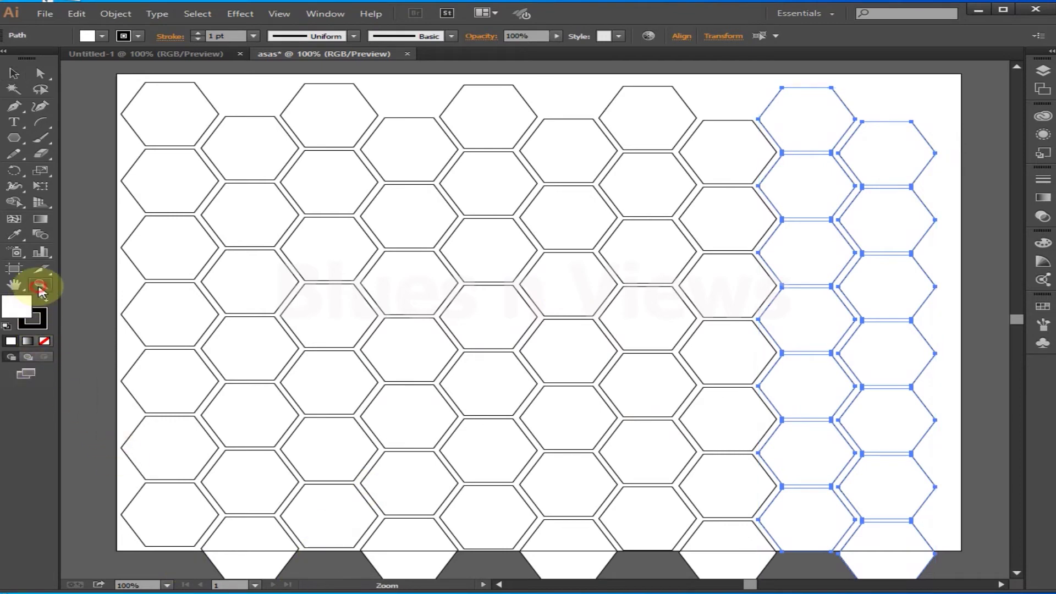
click(468, 300)
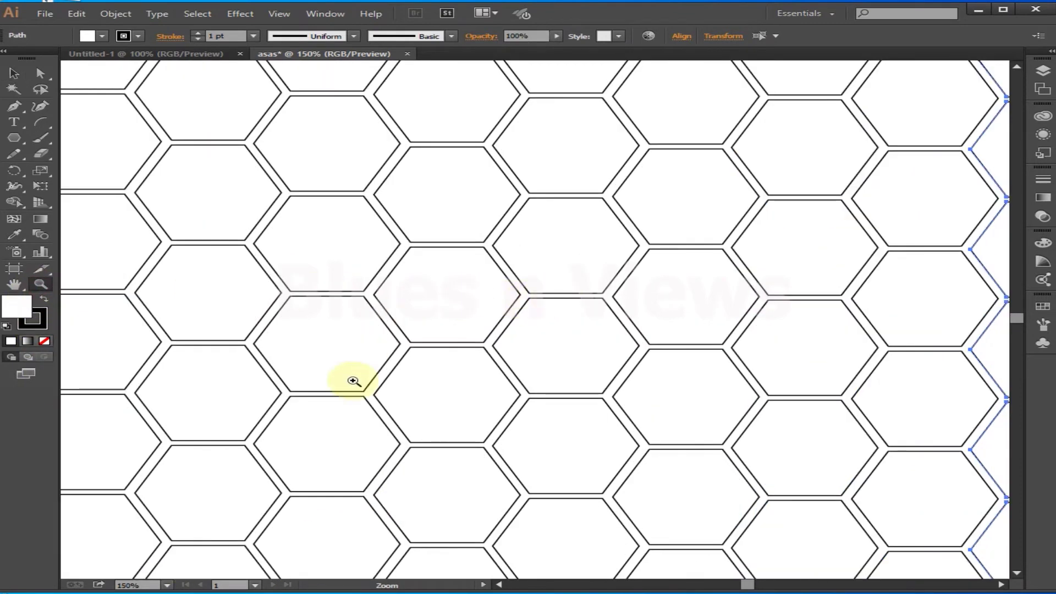
click(44, 323)
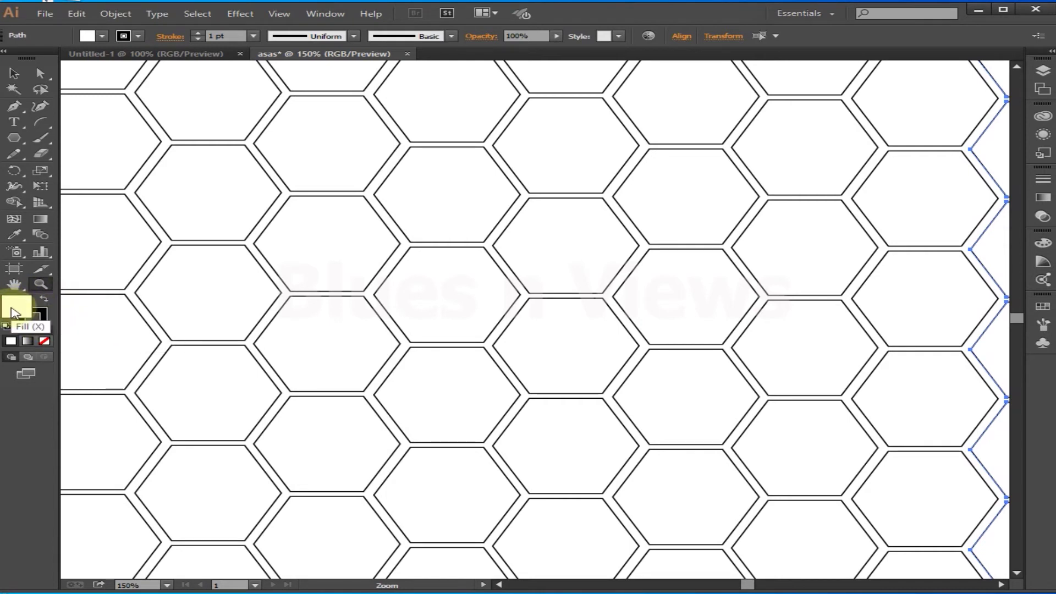
click(25, 321)
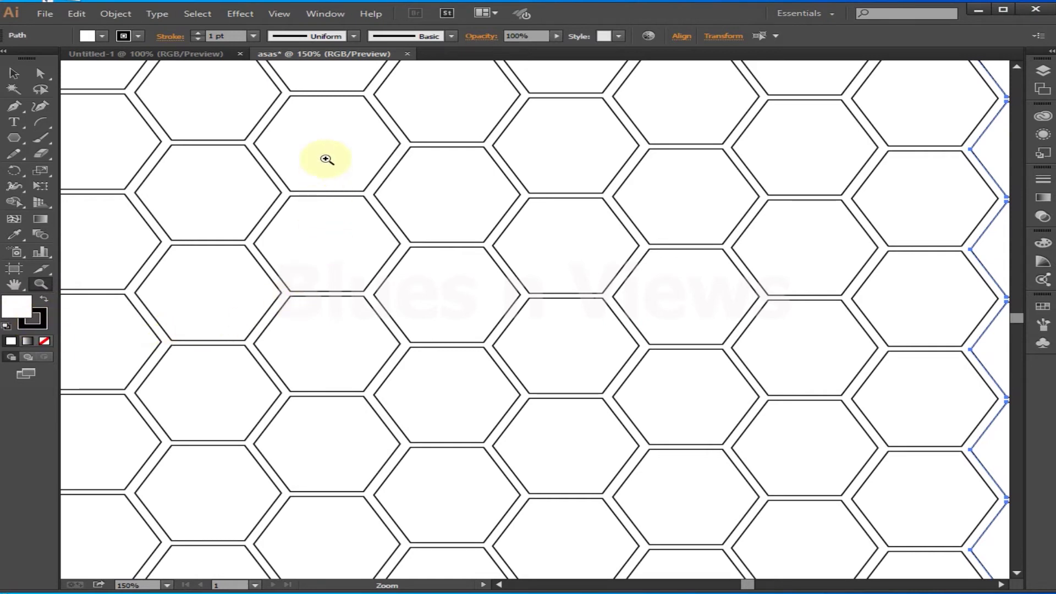
click(16, 70)
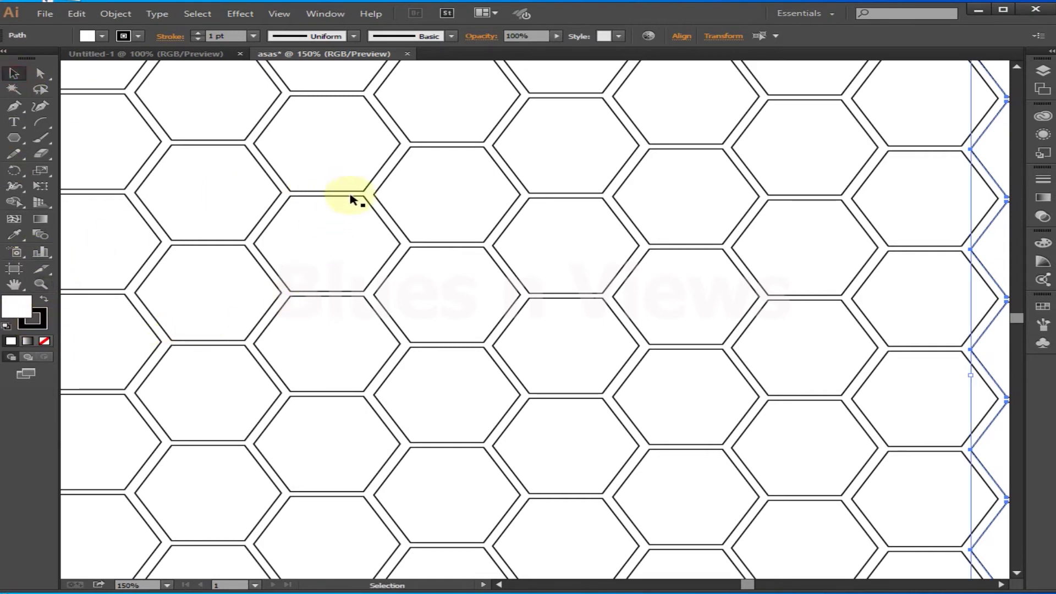
double_click(347, 229)
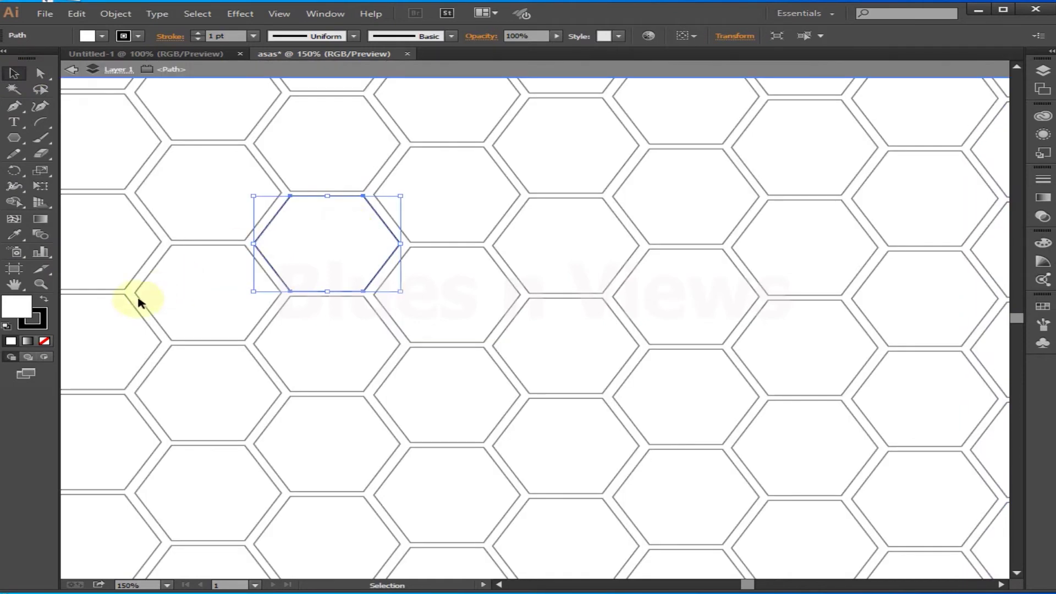
double_click(46, 328)
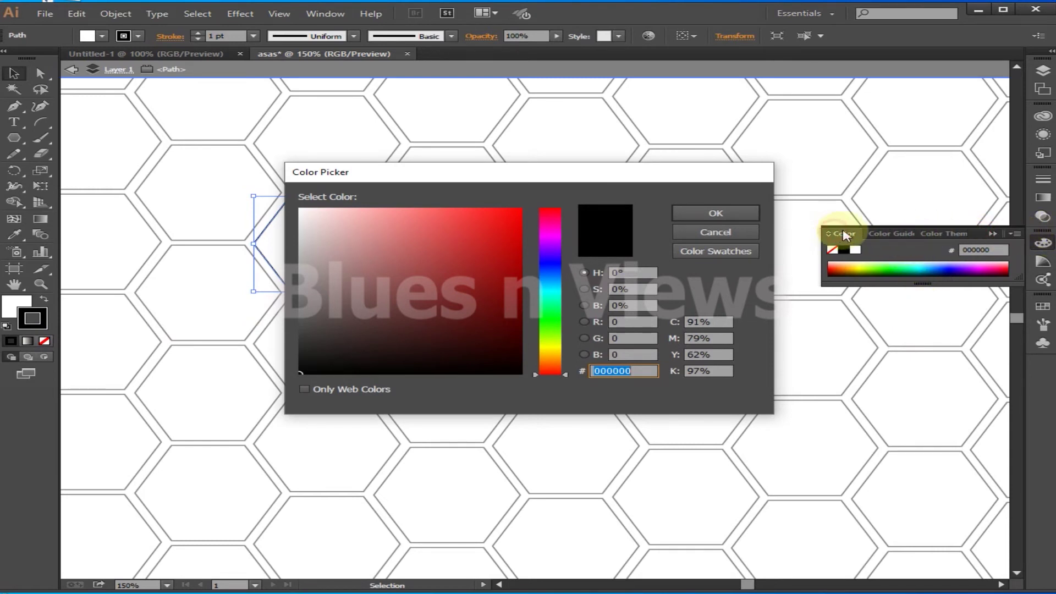
click(495, 236)
click(722, 213)
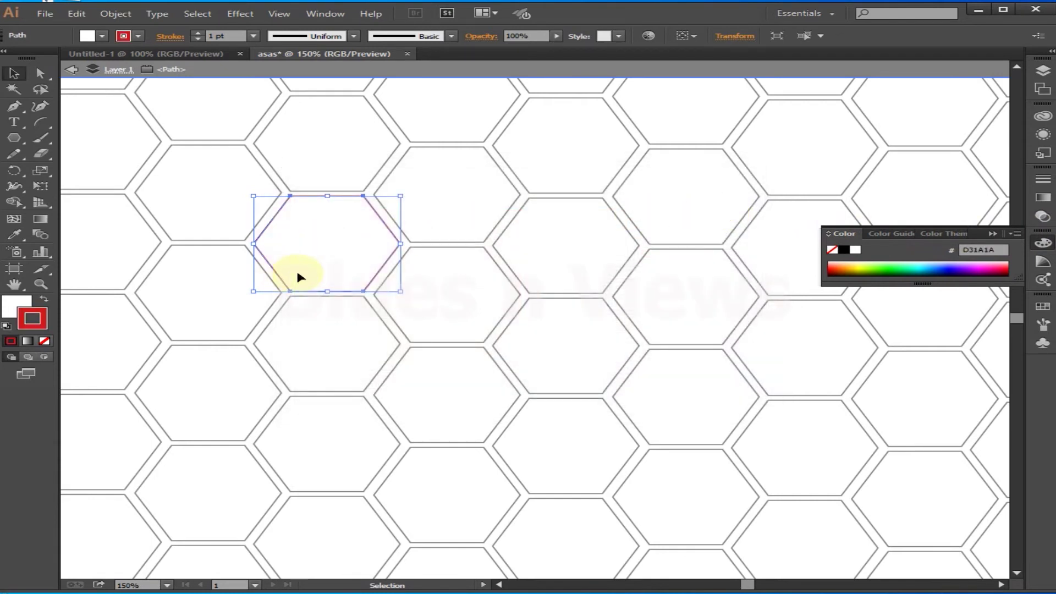
- Fill the isolated red-outlined hexagon with blue 1020E2
click(40, 284)
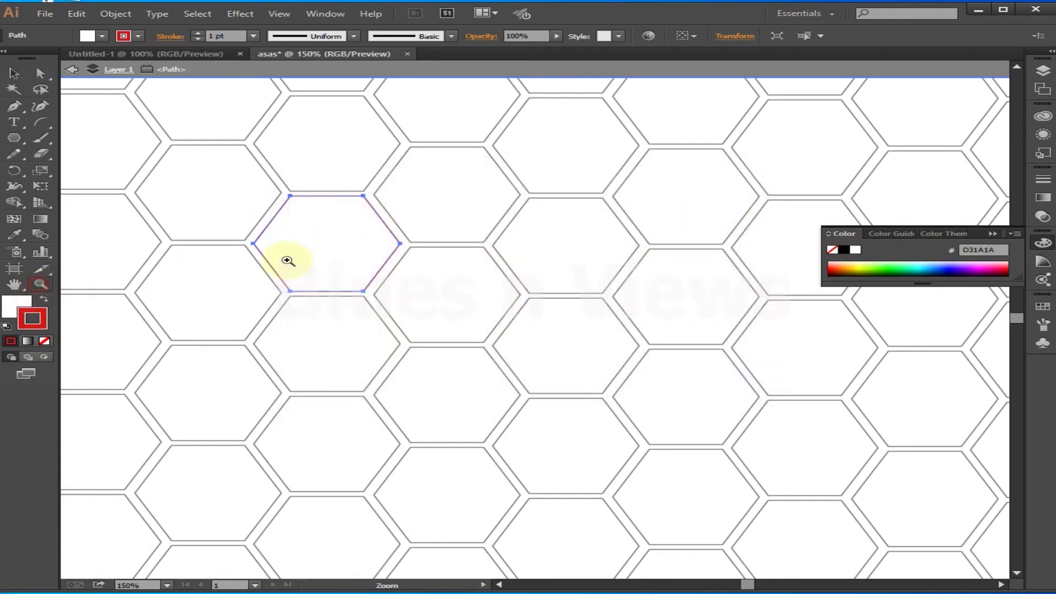
click(328, 242)
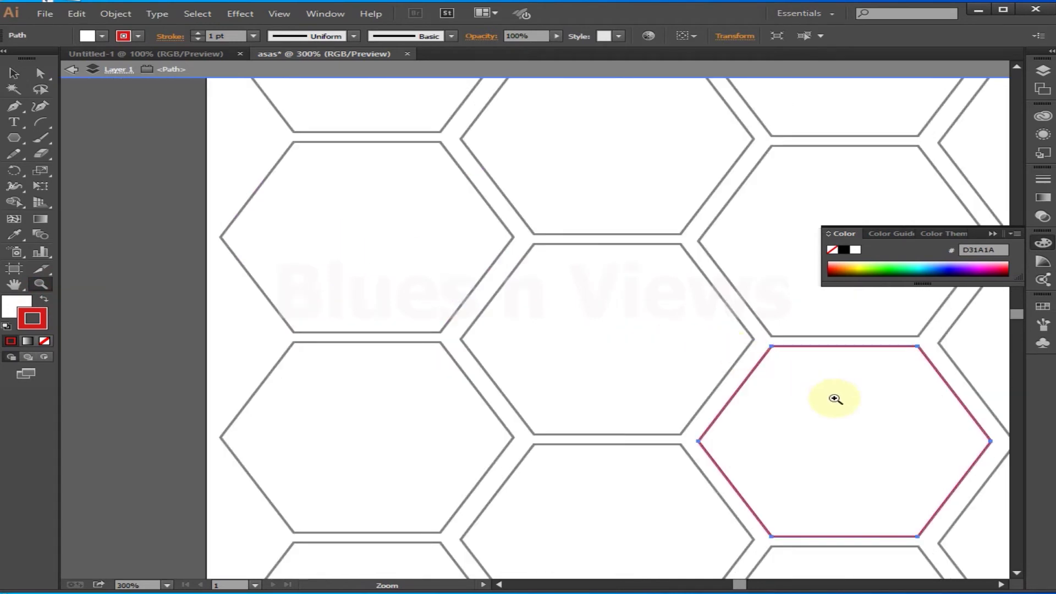
drag(840, 401, 518, 299)
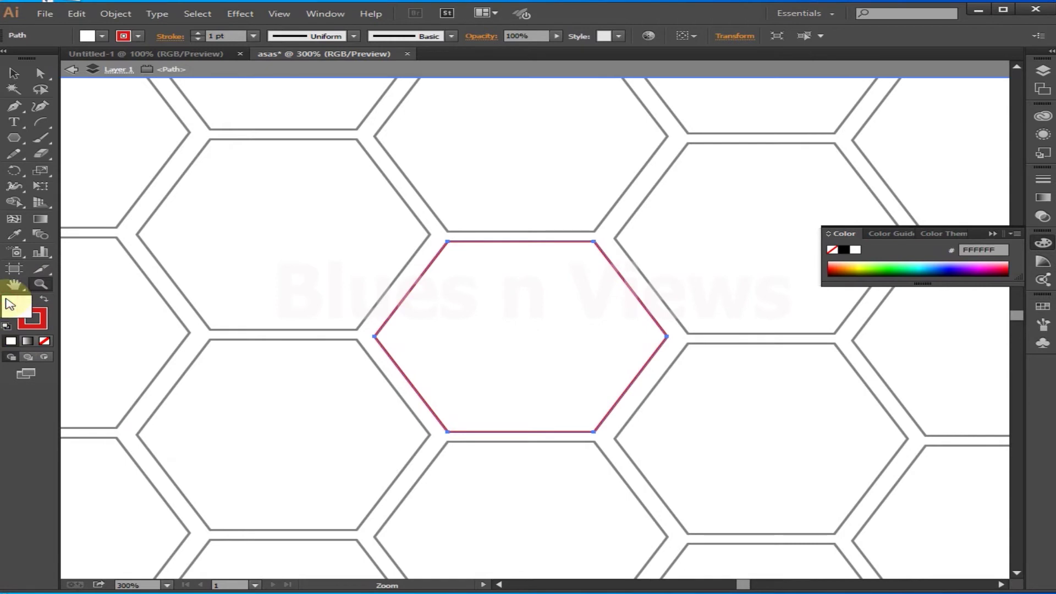
click(13, 75)
click(486, 359)
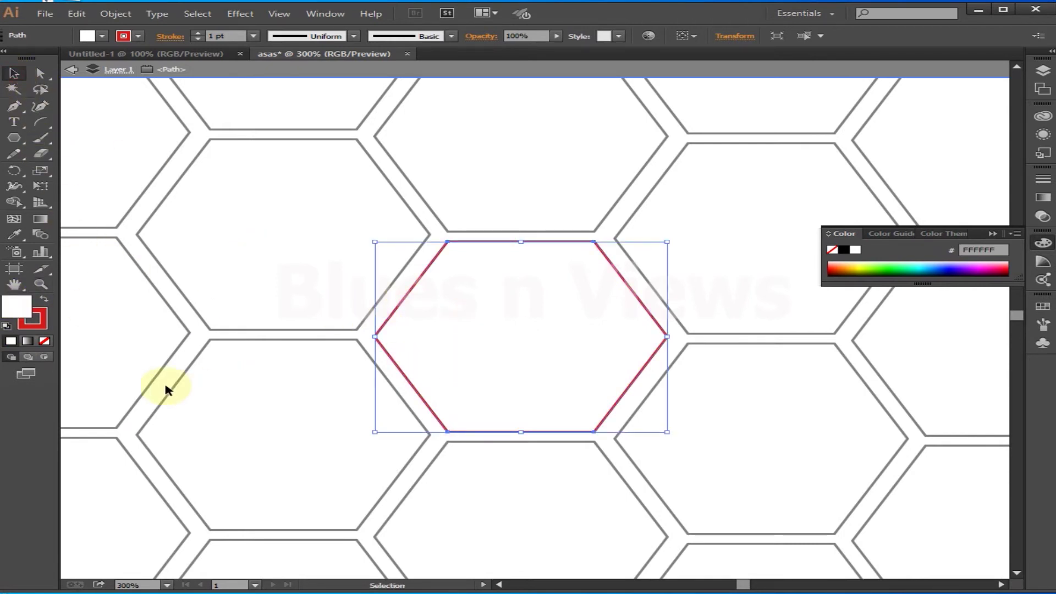
double_click(16, 306)
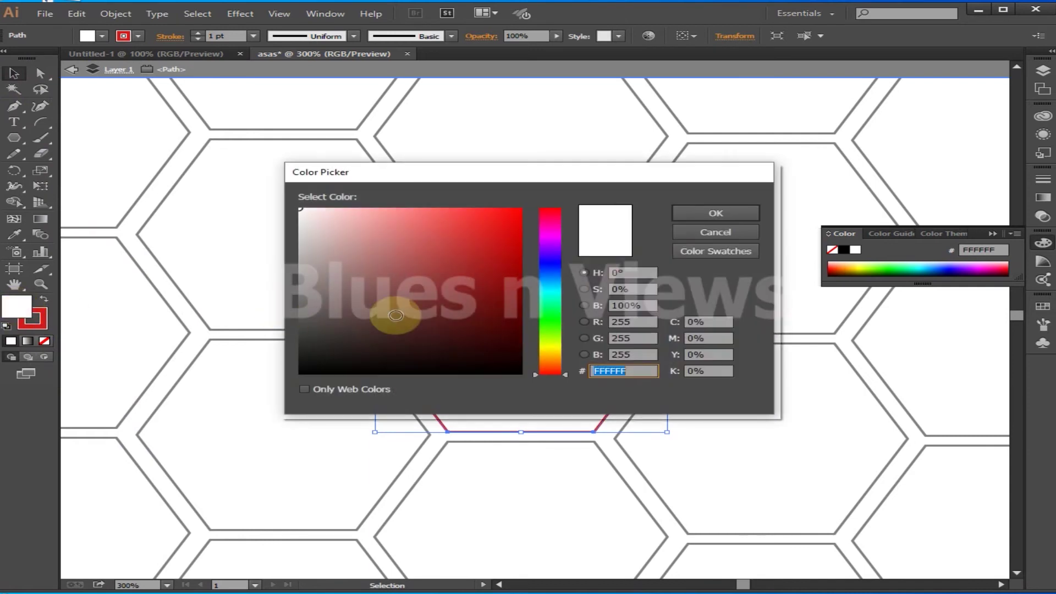
click(549, 266)
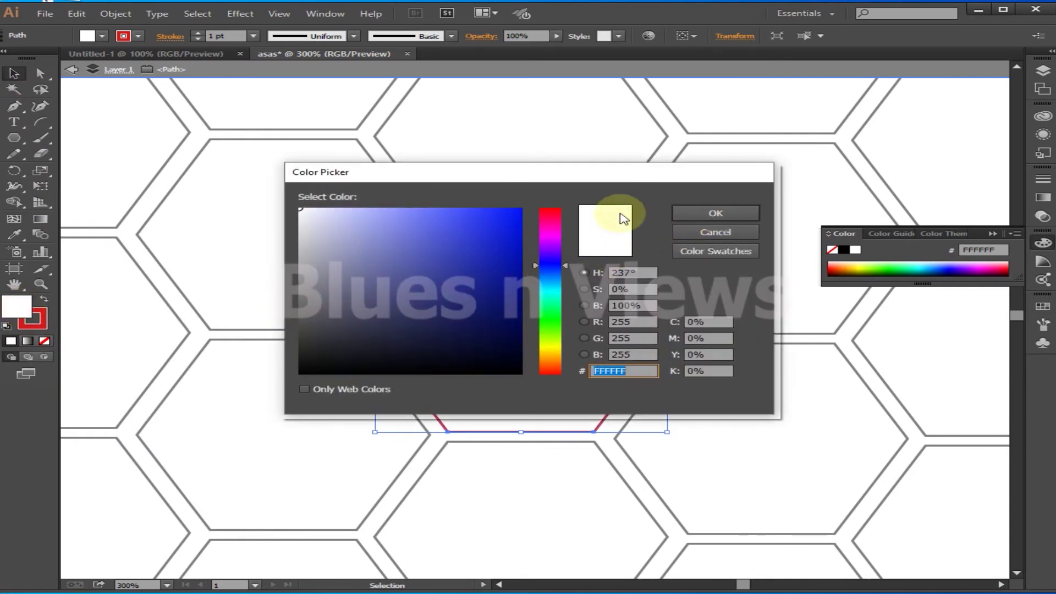
click(506, 225)
click(723, 214)
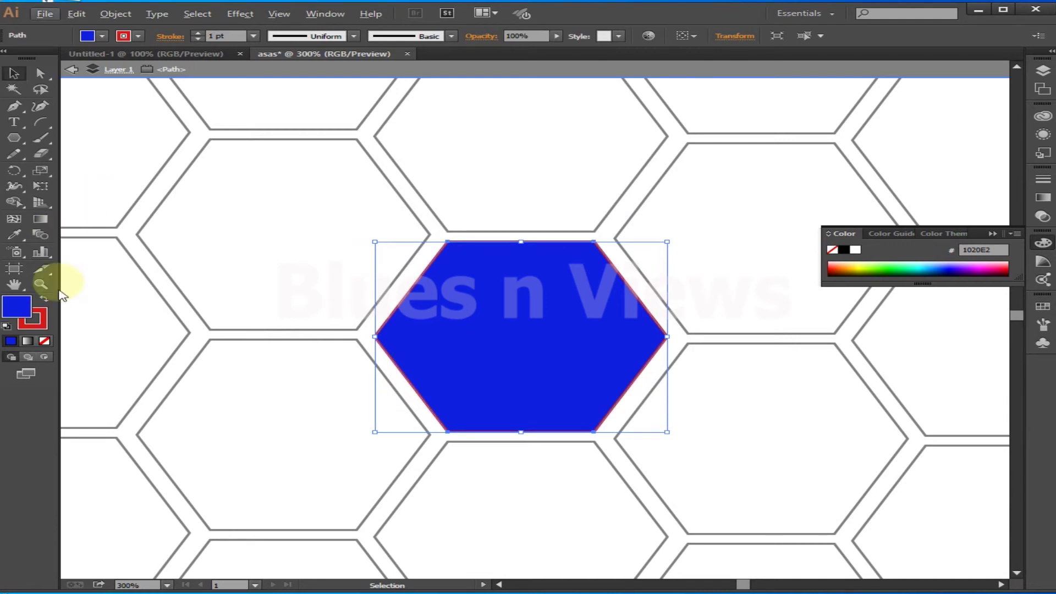
- Collapse the floating colour controls and exit the blue hexagon's isolation mode to return to the full honeycomb
click(40, 284)
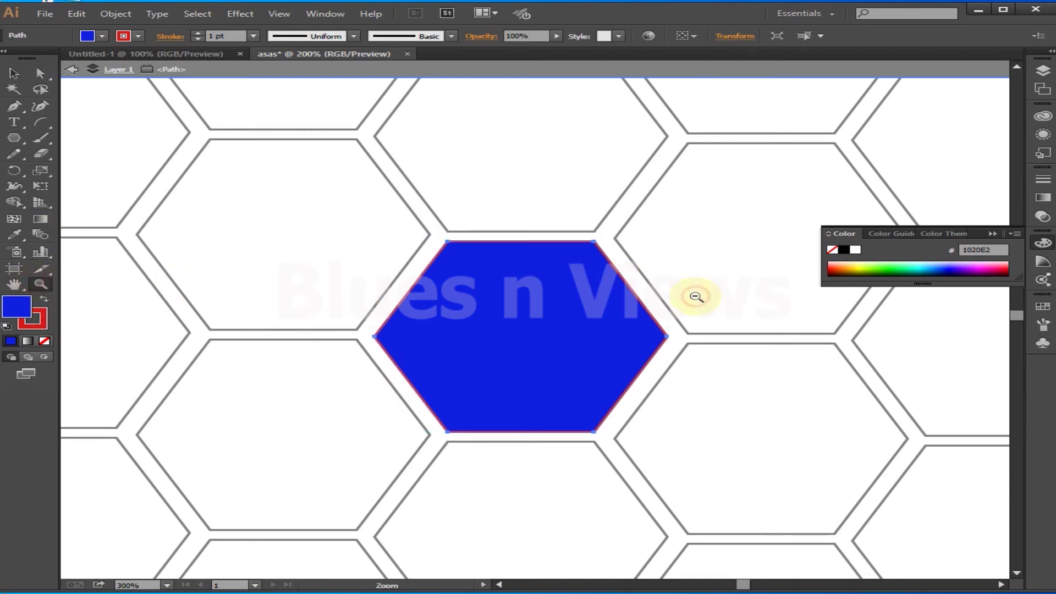
alt+click(694, 297)
alt+click(523, 388)
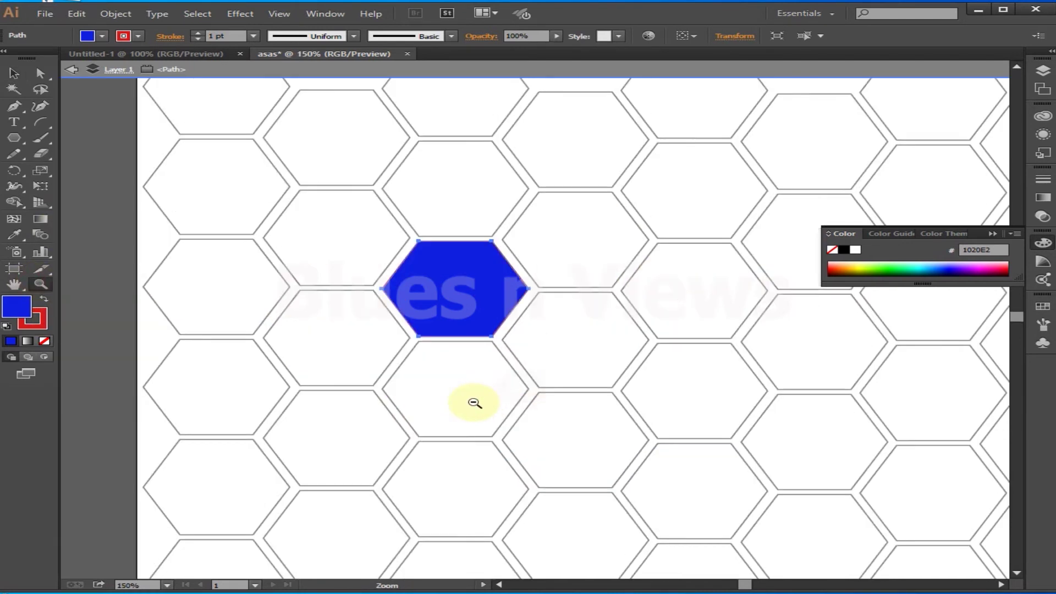
alt+click(625, 370)
drag(751, 331, 706, 322)
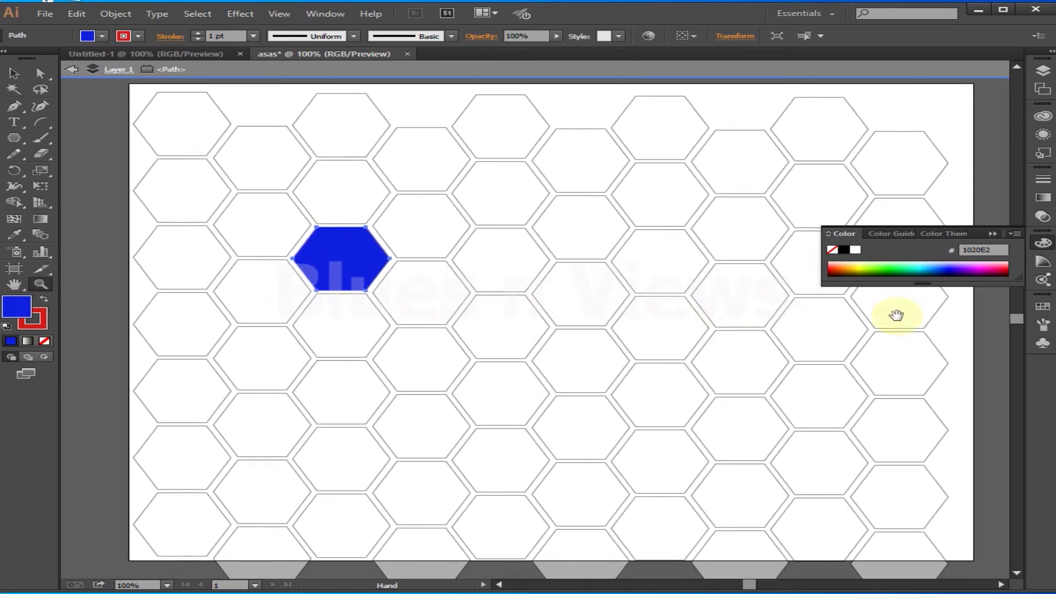
click(993, 234)
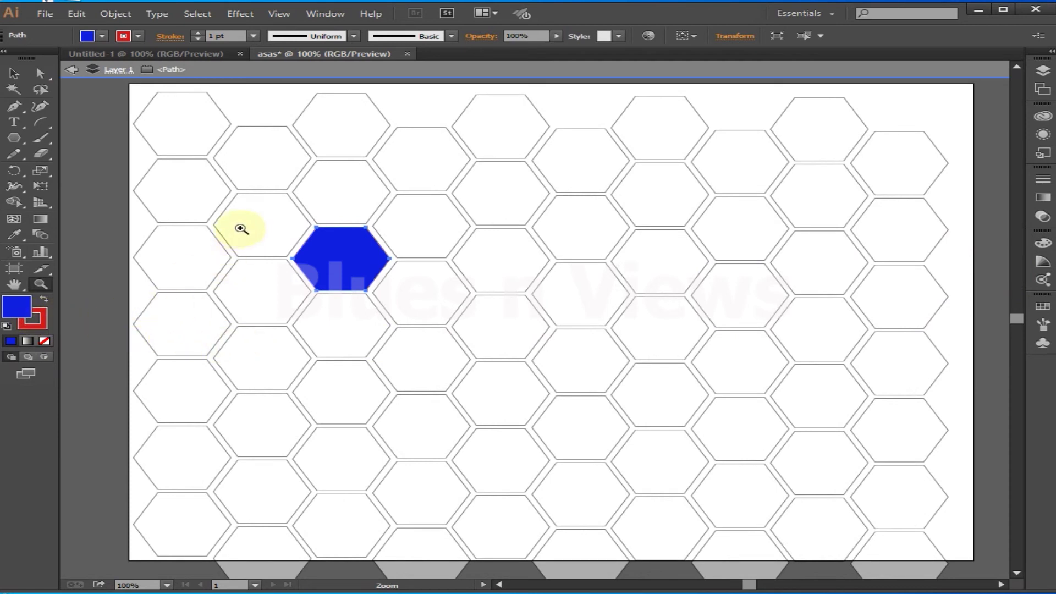
click(14, 75)
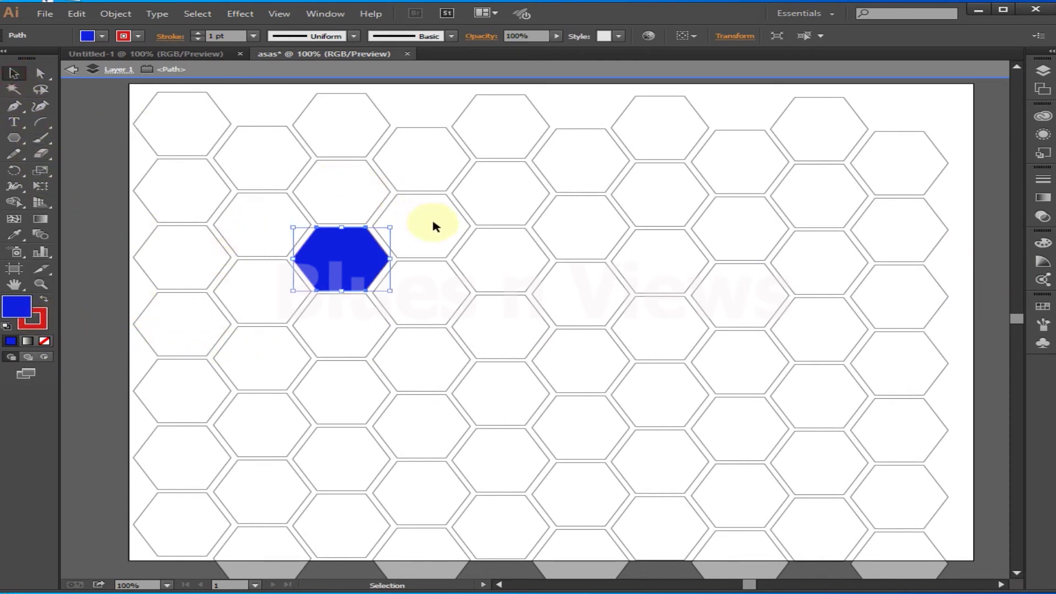
click(502, 254)
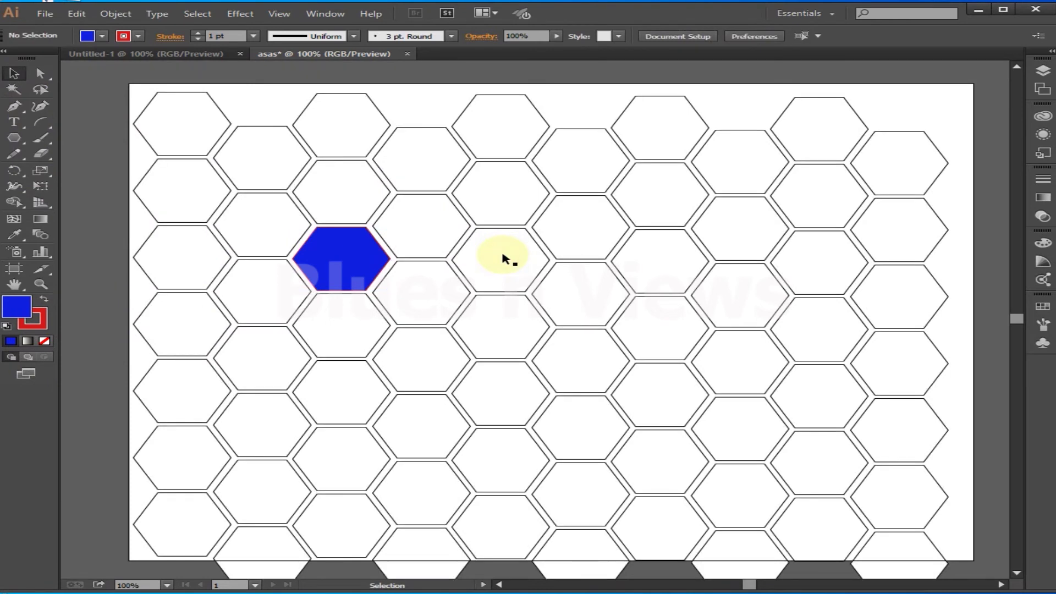
- Select seven scattered white hexagons across the honeycomb and fill them all with a muted red
click(502, 257)
click(266, 301)
click(483, 388)
click(192, 201)
shift+click(355, 194)
shift+click(504, 330)
shift+click(670, 405)
shift+click(894, 428)
shift+click(826, 244)
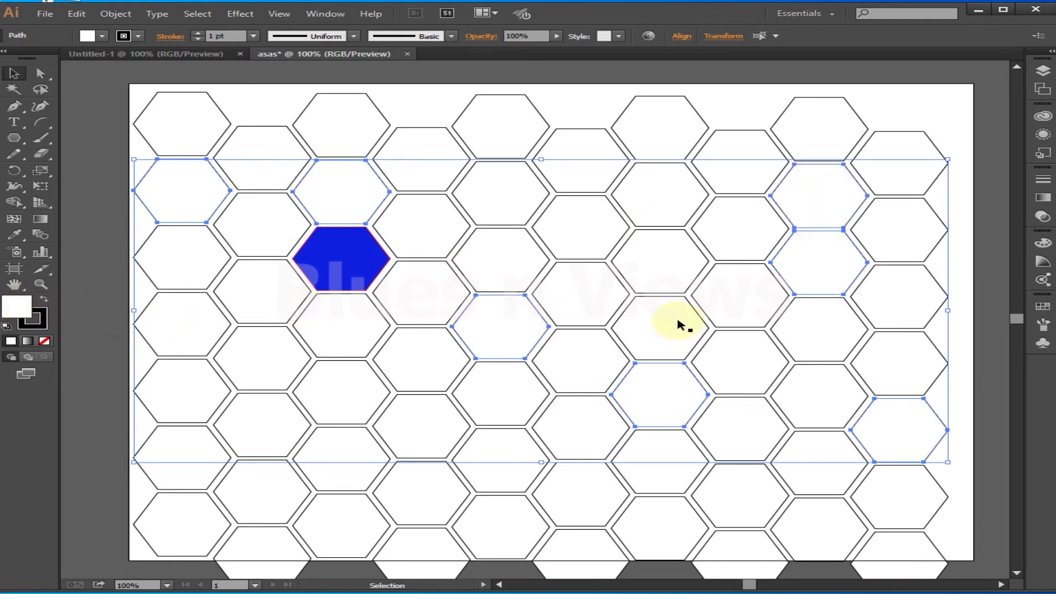
double_click(16, 305)
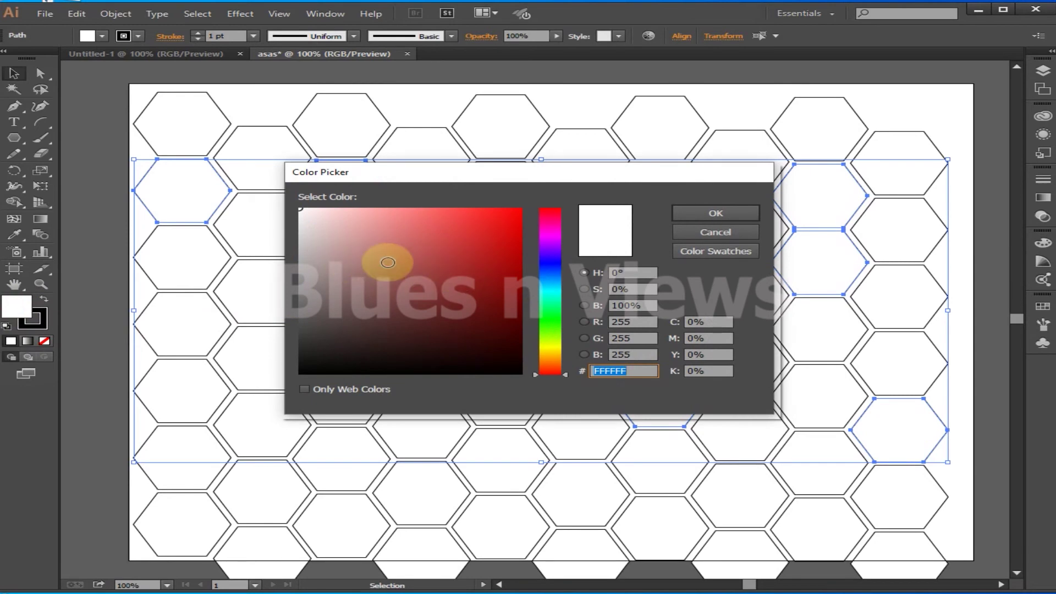
click(385, 263)
click(707, 213)
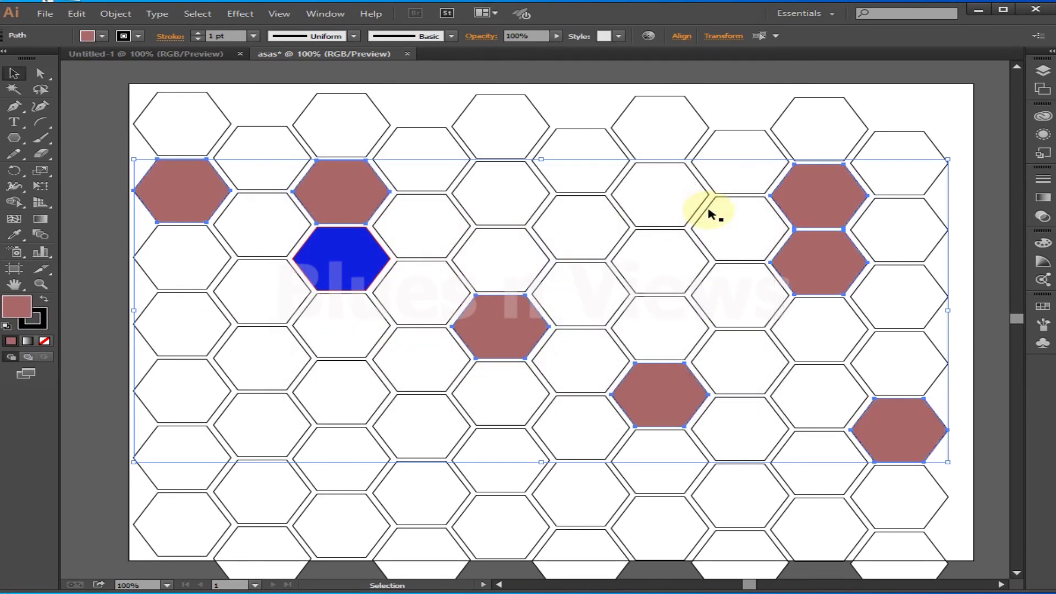
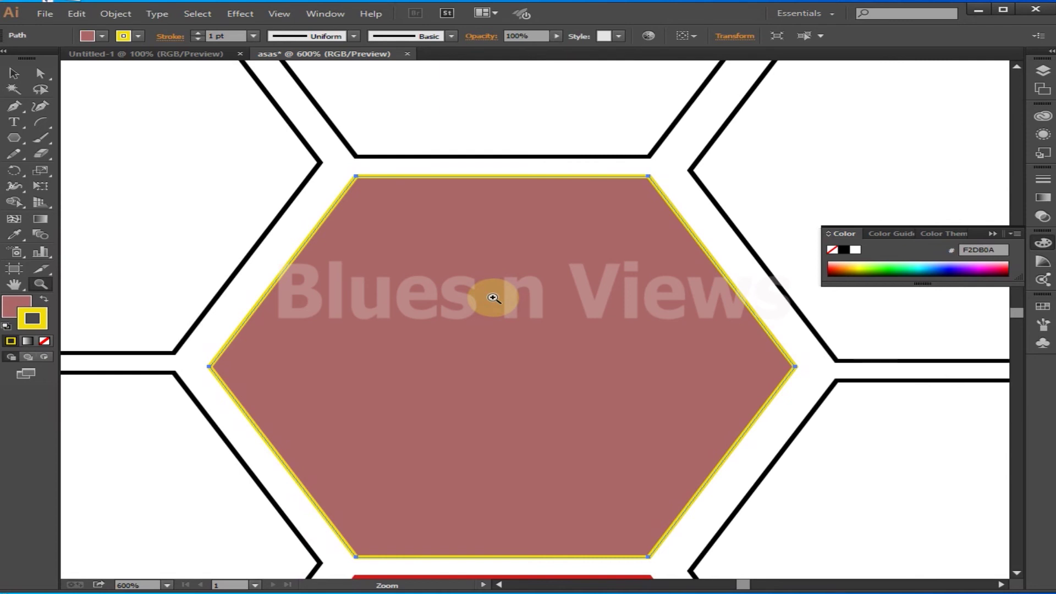
- Reset the selected hexagons and the blue hexagon to the default white fill and black stroke
key(d)
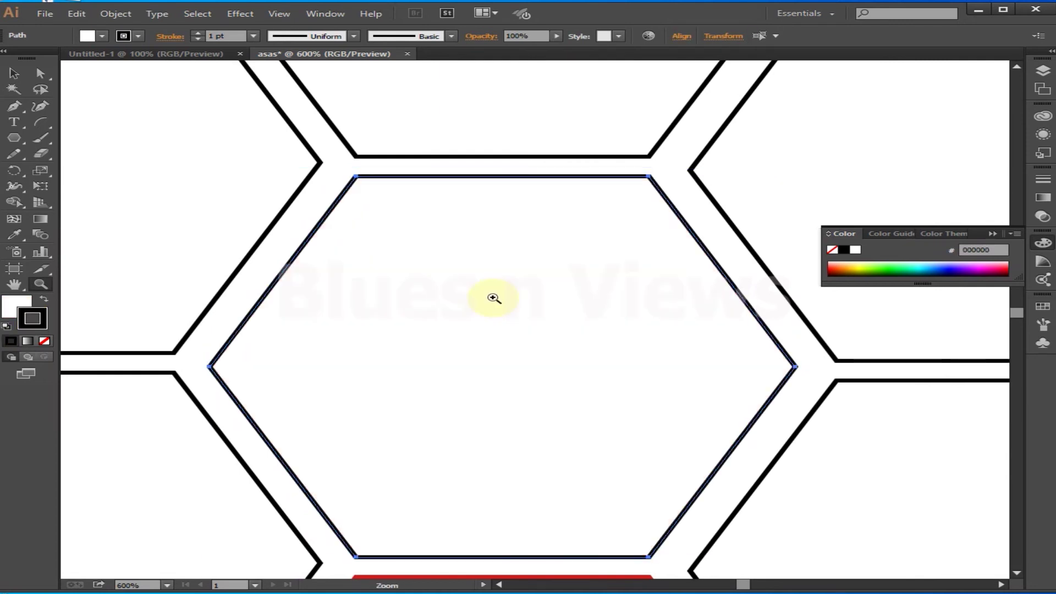
alt+click(493, 297)
alt+click(493, 297)
alt+click(494, 298)
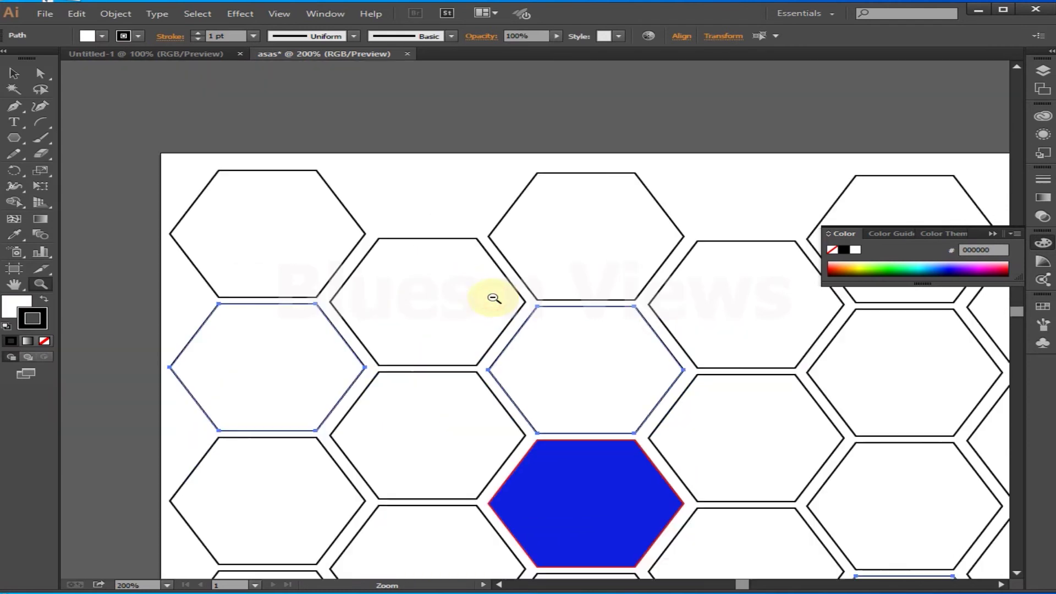
drag(707, 358, 672, 262)
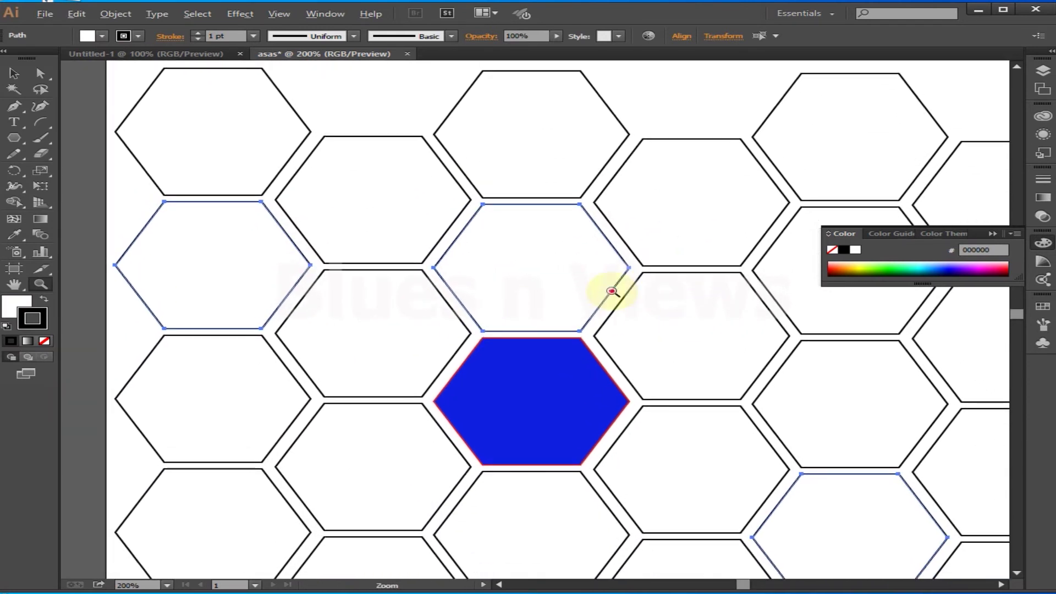
alt+click(612, 291)
drag(771, 400, 682, 336)
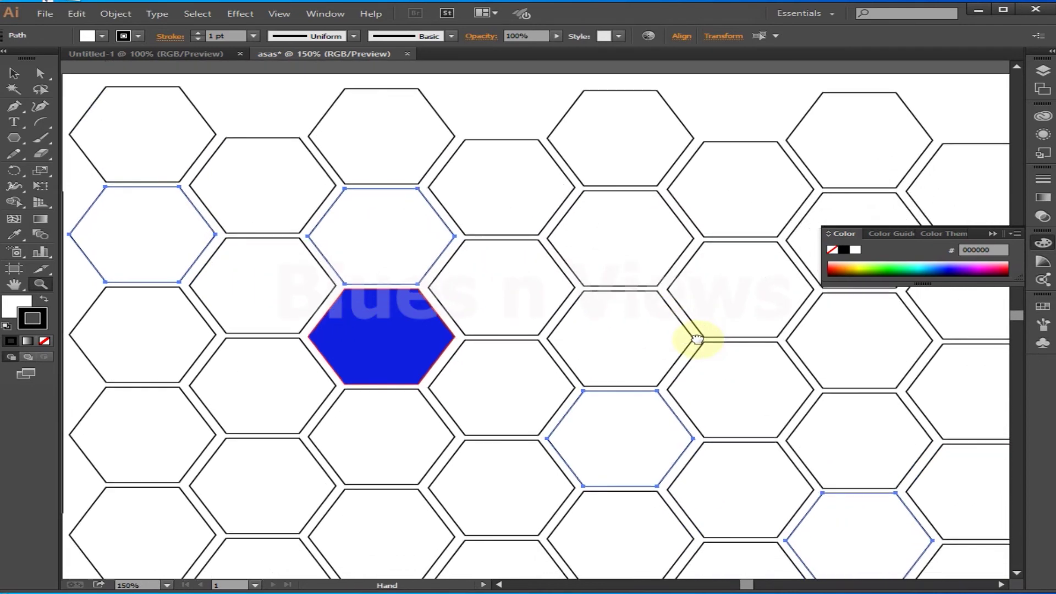
alt+click(614, 364)
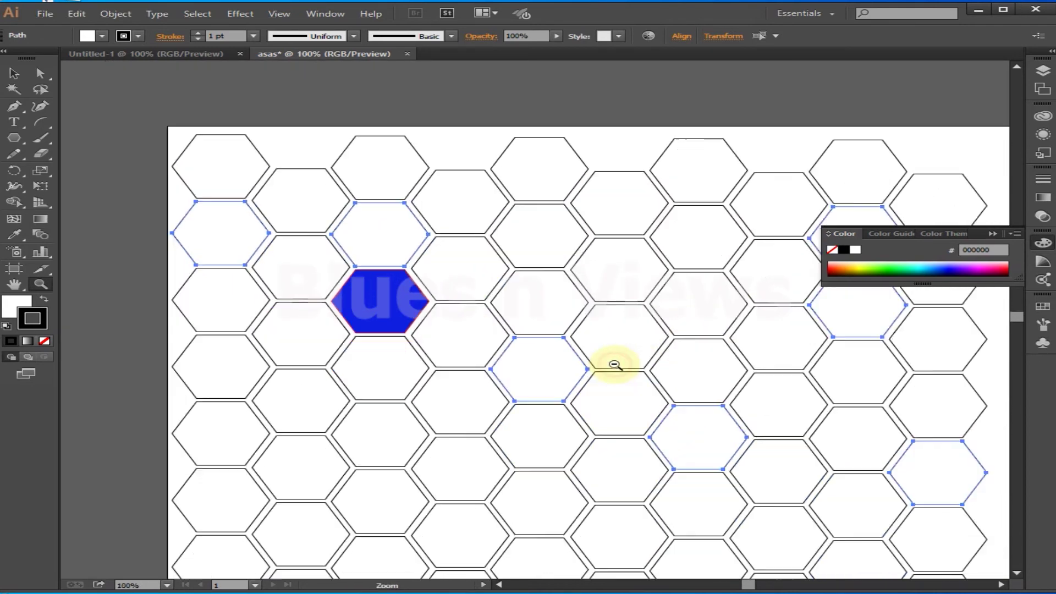
drag(737, 400, 686, 355)
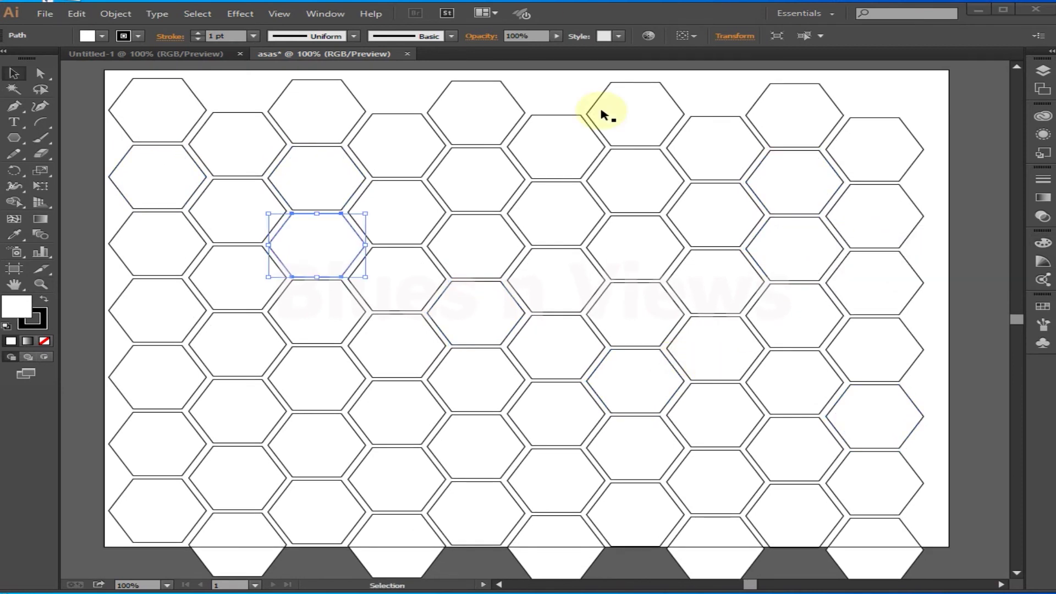
click(14, 74)
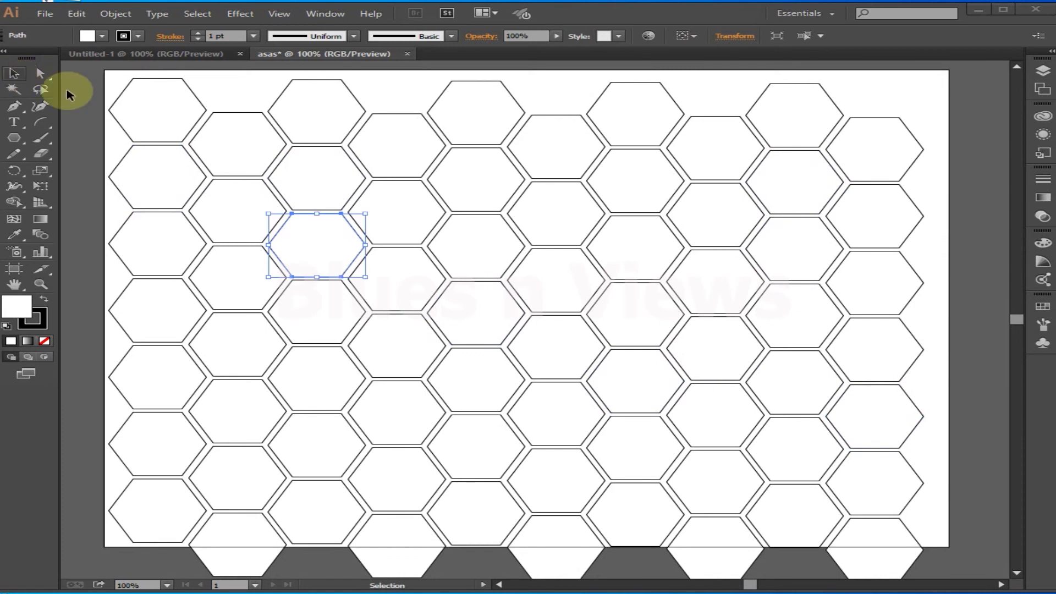
click(170, 120)
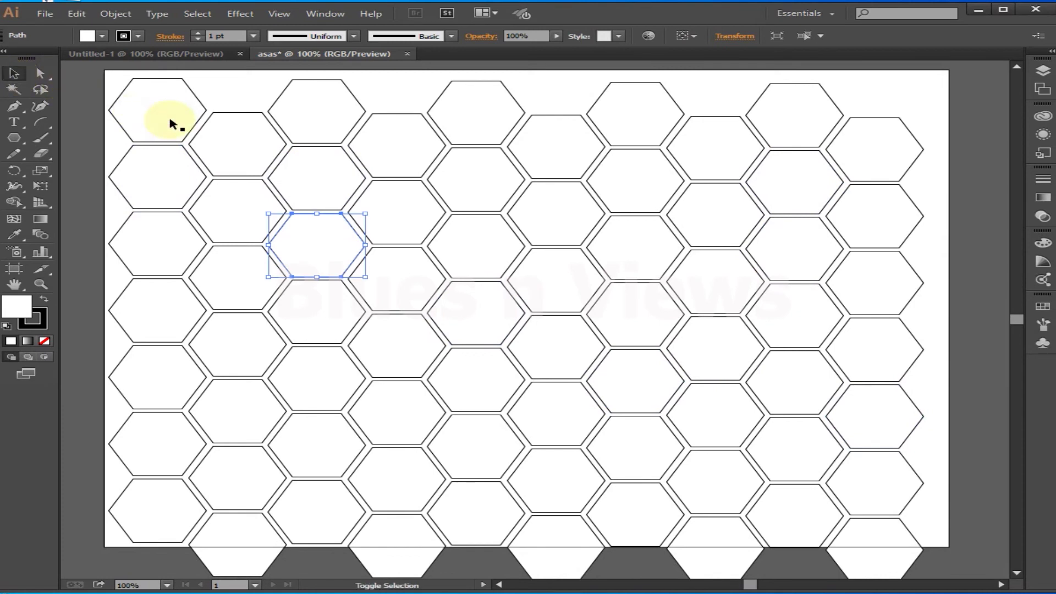
shift+click(234, 196)
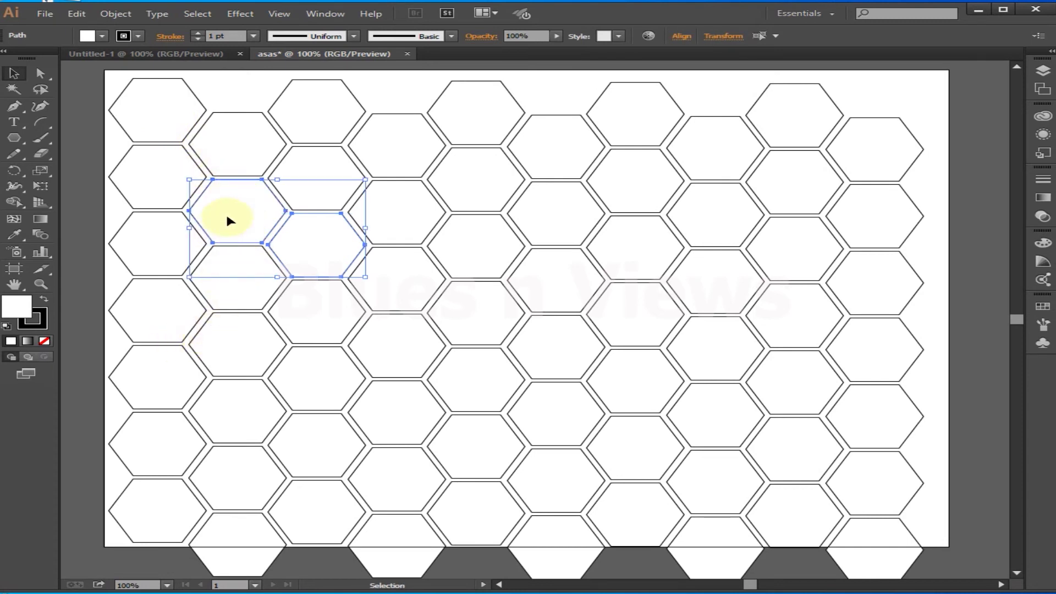
click(558, 349)
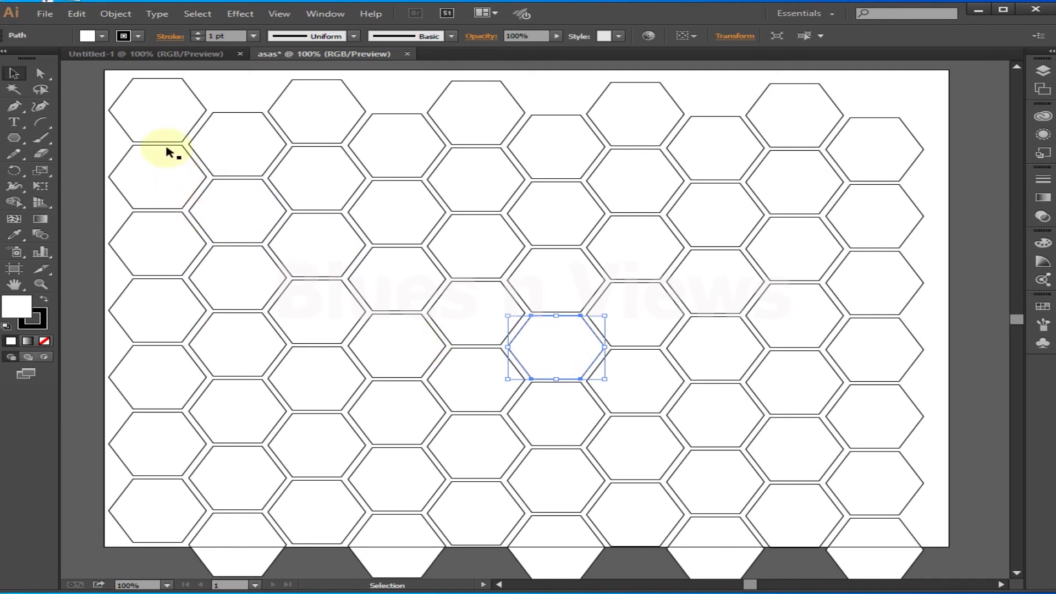
- Select twelve scattered hexagons across the honeycomb, fill them with near-black 01020C, and deselect them
click(169, 170)
shift+click(313, 245)
shift+click(462, 182)
shift+click(557, 279)
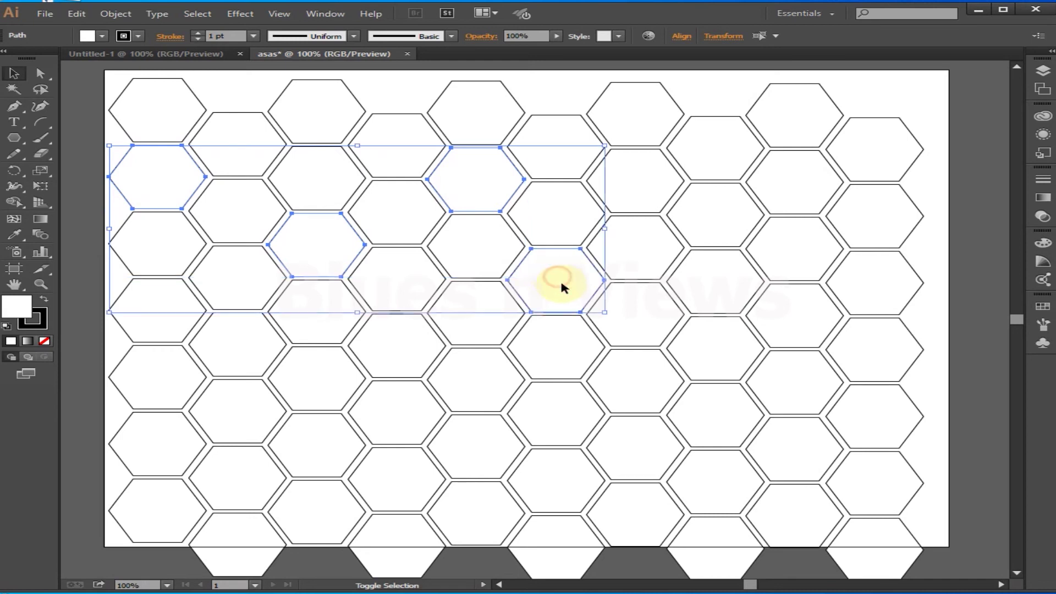
shift+click(717, 216)
shift+click(901, 149)
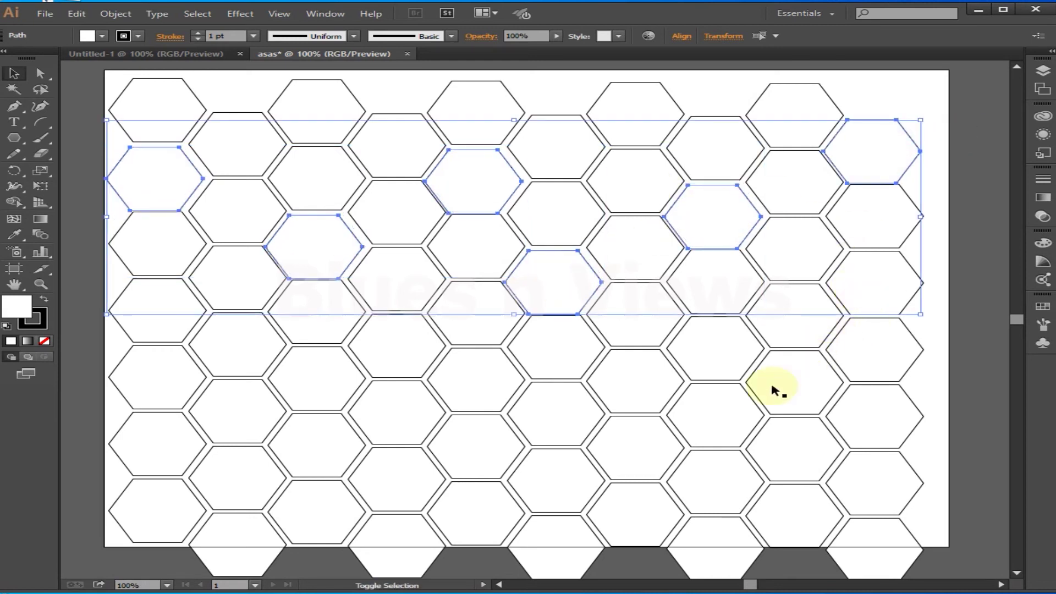
shift+click(726, 401)
shift+click(401, 419)
shift+click(244, 415)
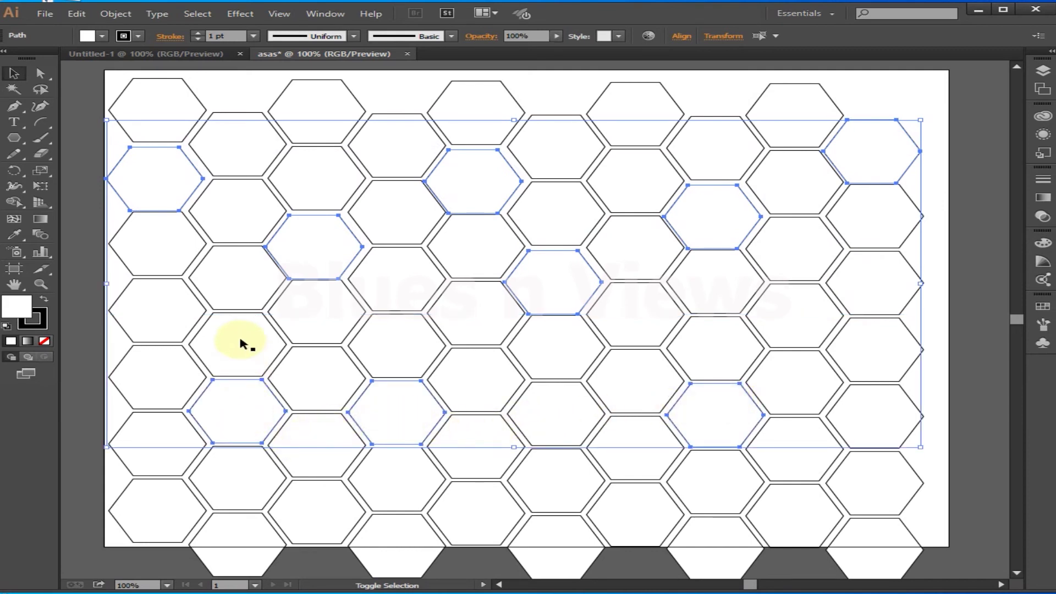
shift+click(166, 330)
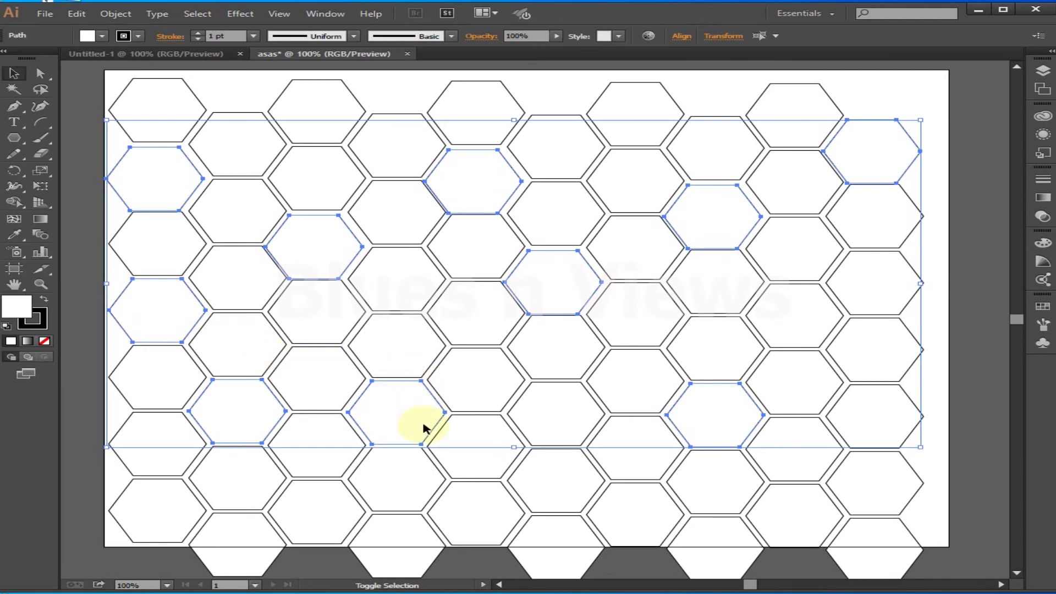
shift+click(324, 517)
shift+click(625, 523)
double_click(16, 305)
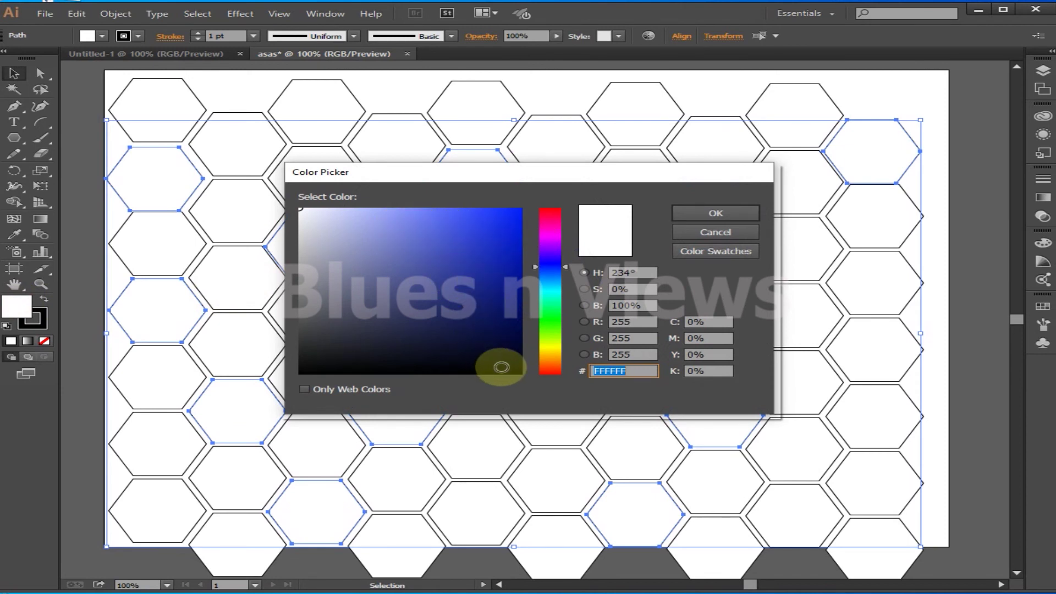
click(508, 367)
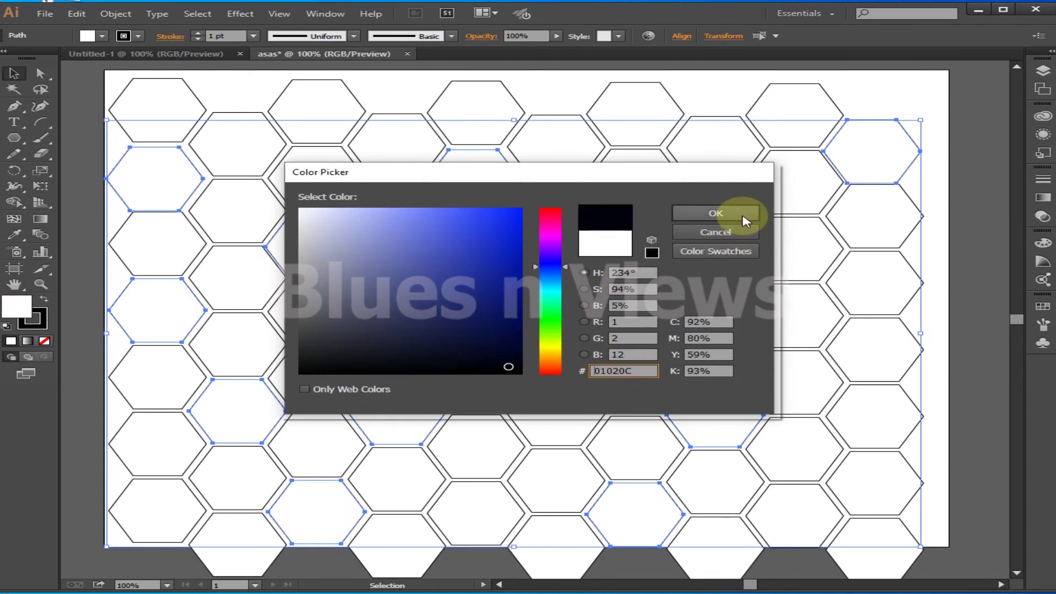
click(716, 213)
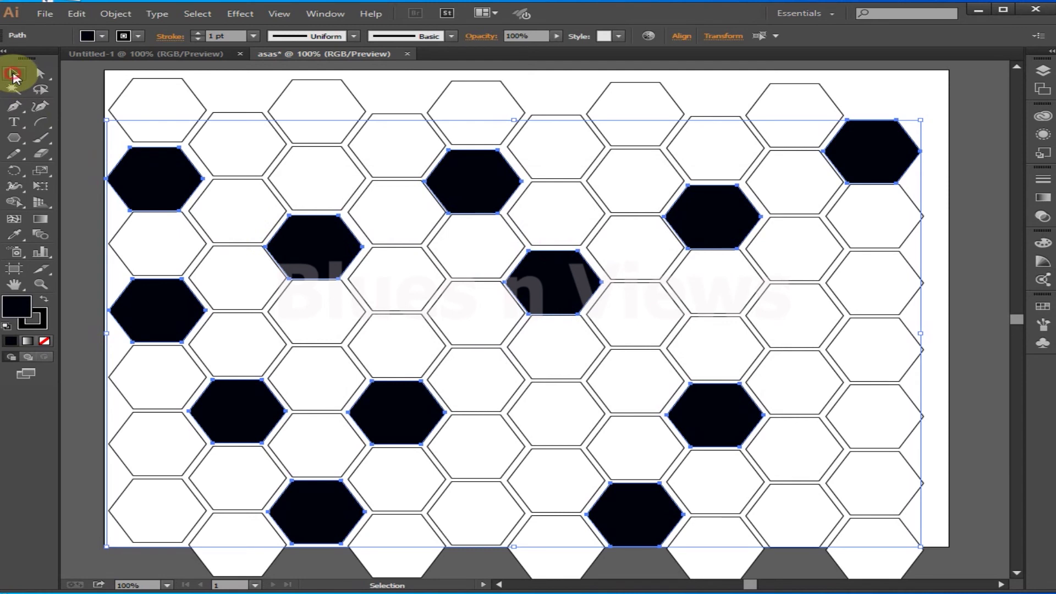
click(236, 99)
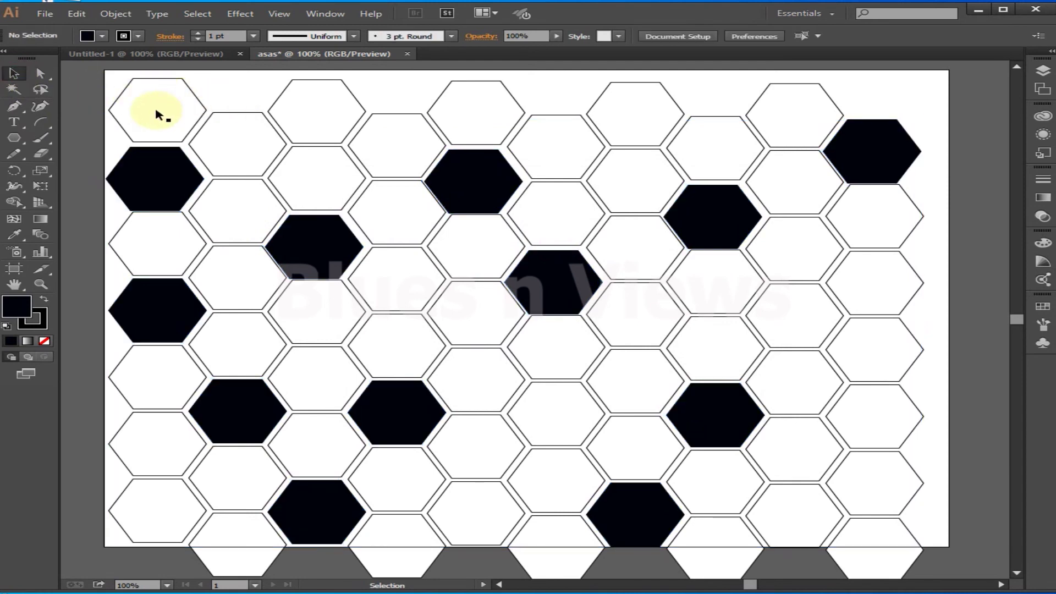
- Select nine scattered white hexagons across the honeycomb and fill them all with a bright, saturated red
click(226, 150)
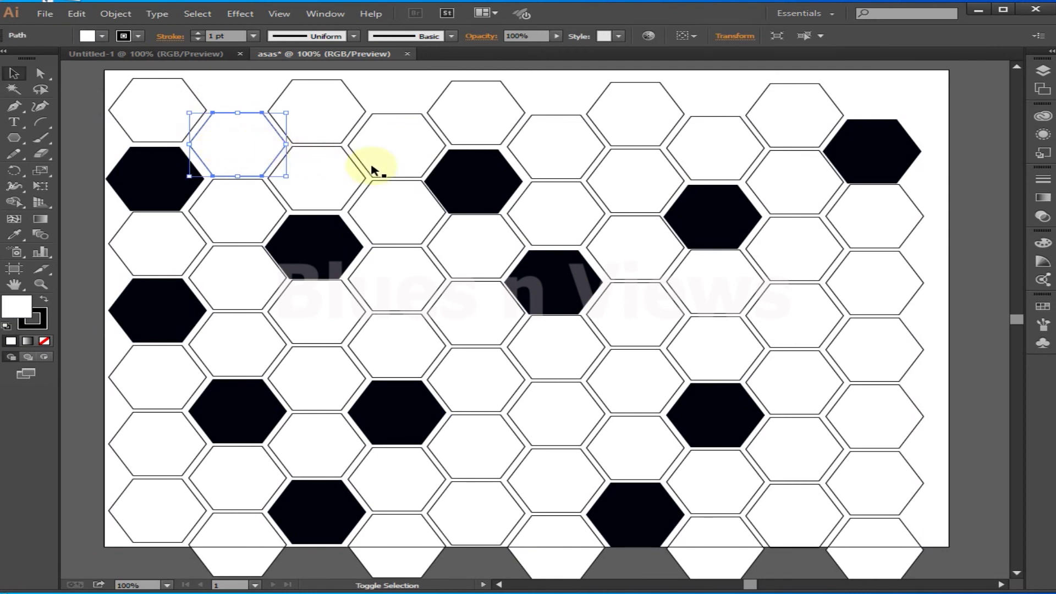
shift+click(329, 167)
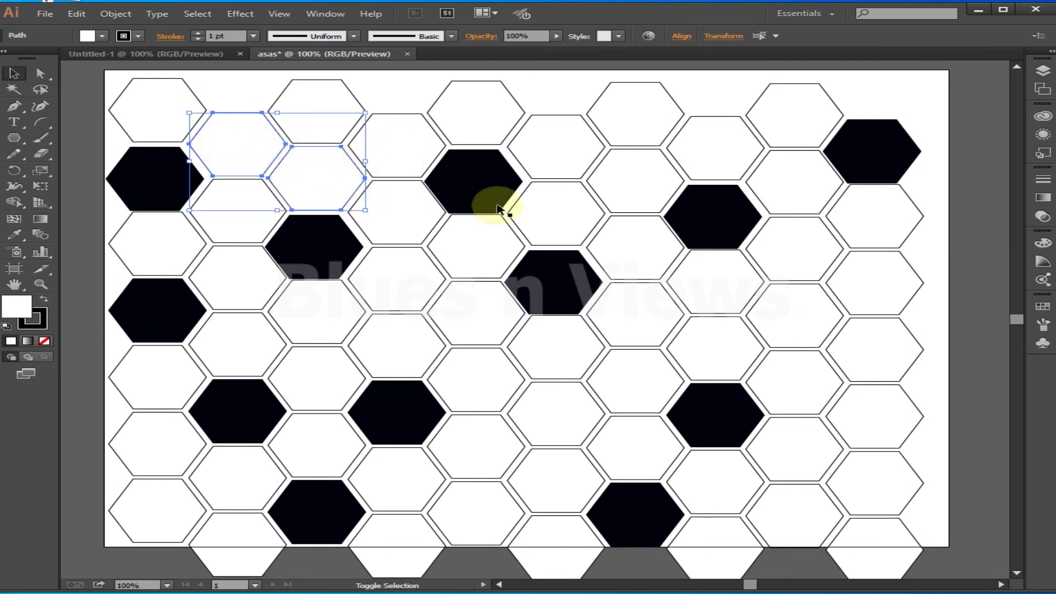
shift+click(560, 154)
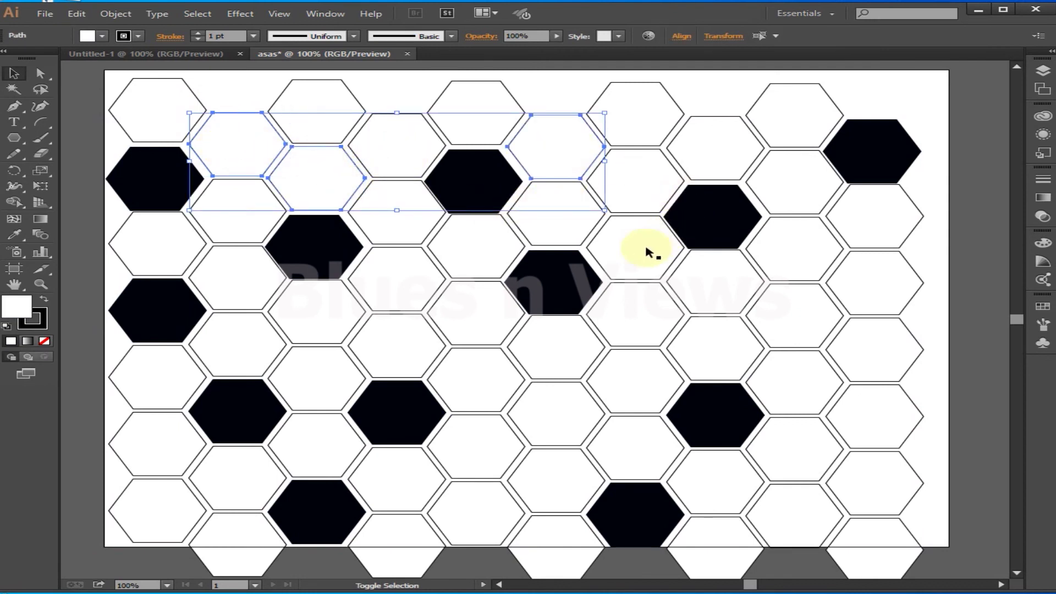
shift+click(331, 316)
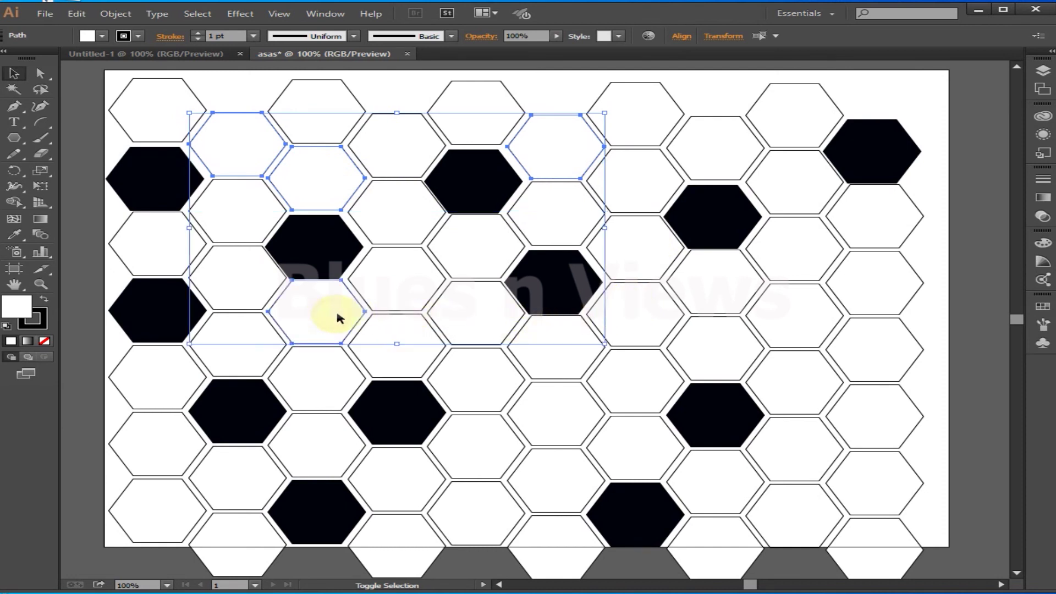
shift+click(722, 293)
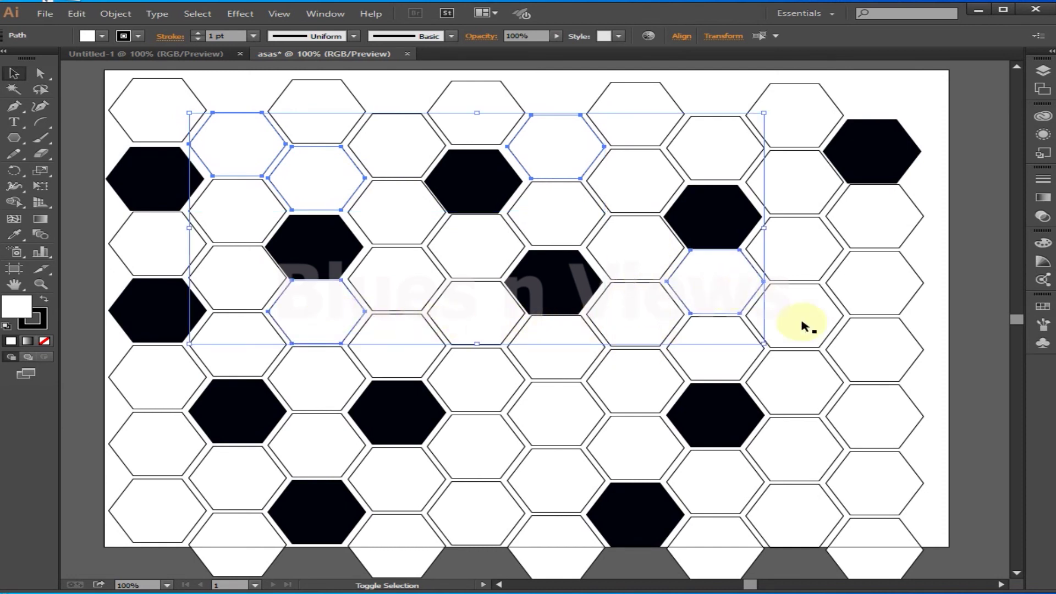
shift+click(482, 441)
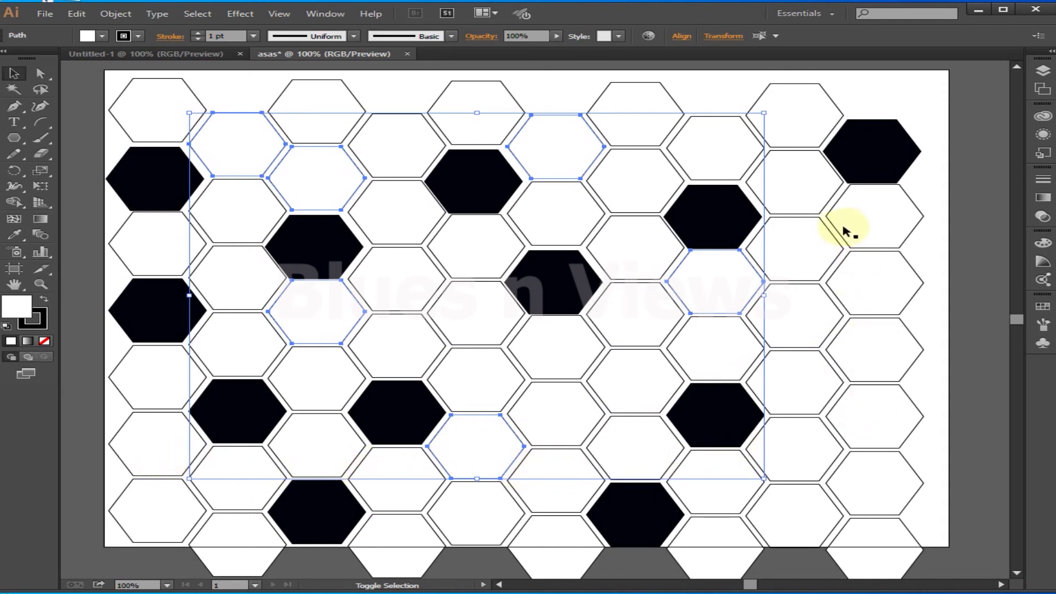
shift+click(871, 223)
shift+click(697, 541)
shift+click(162, 502)
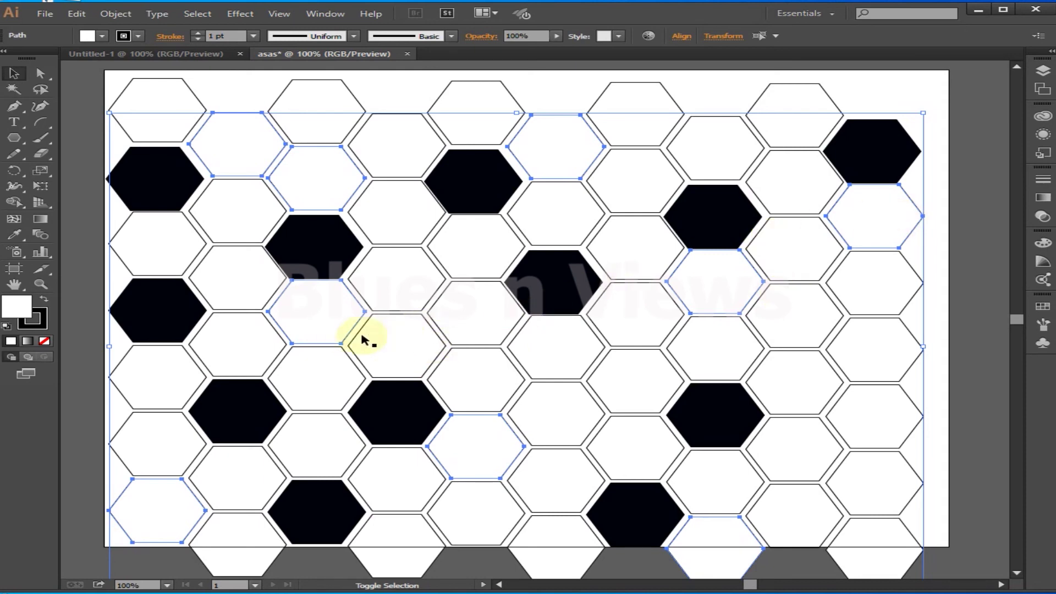
double_click(21, 309)
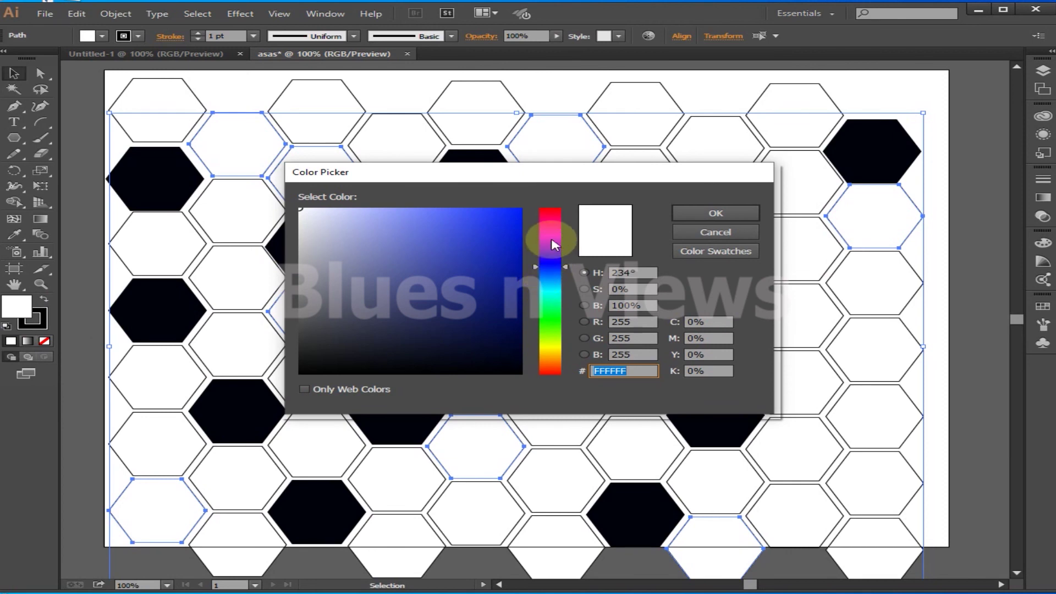
click(549, 212)
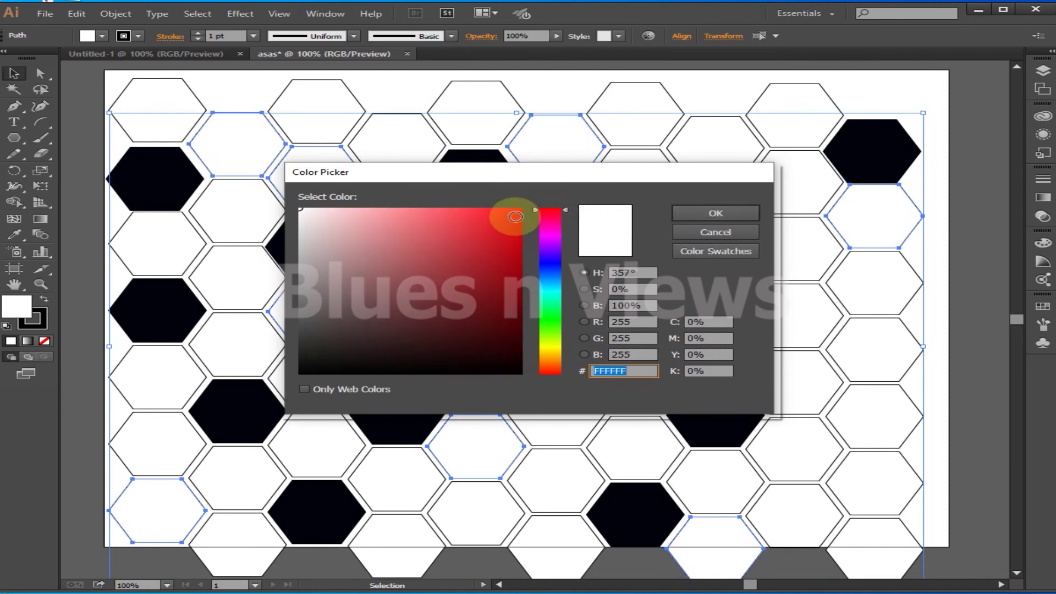
click(511, 213)
click(709, 213)
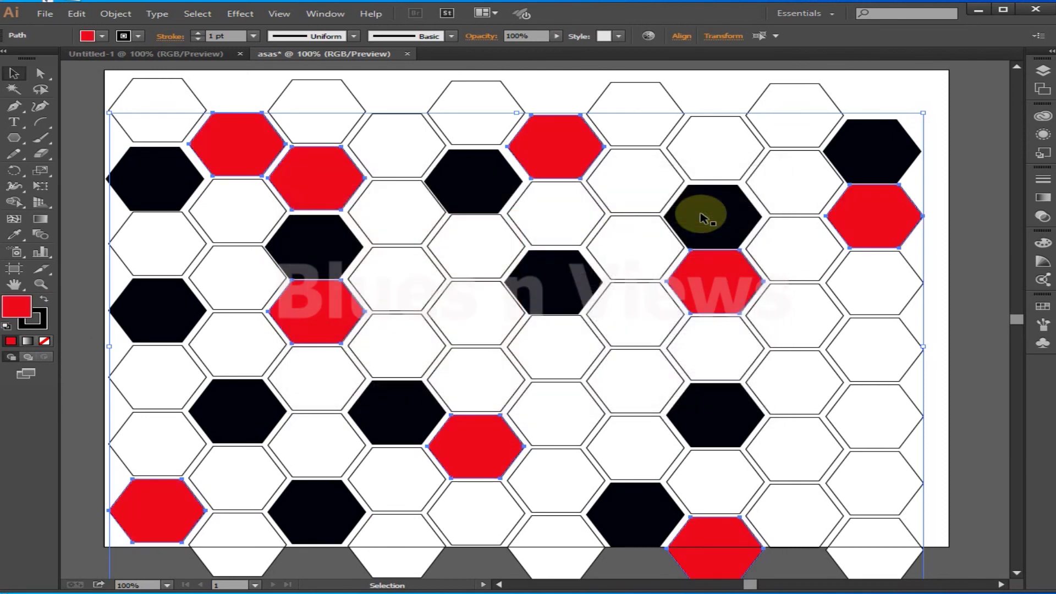
- Replace the selection with eight other scattered white hexagons across the honeycomb
shift+click(467, 316)
click(465, 317)
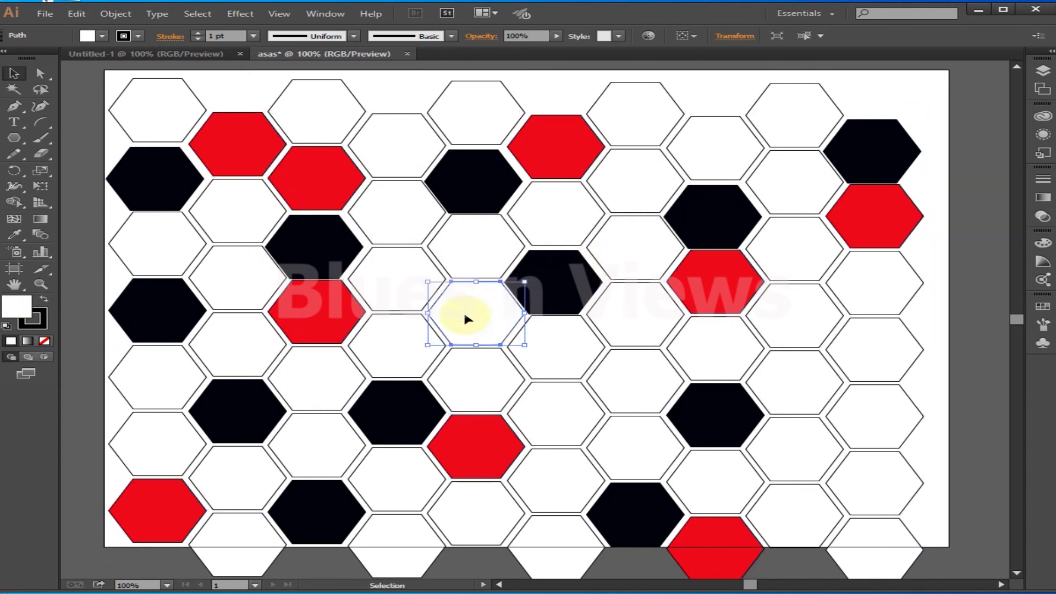
shift+click(389, 223)
shift+click(246, 274)
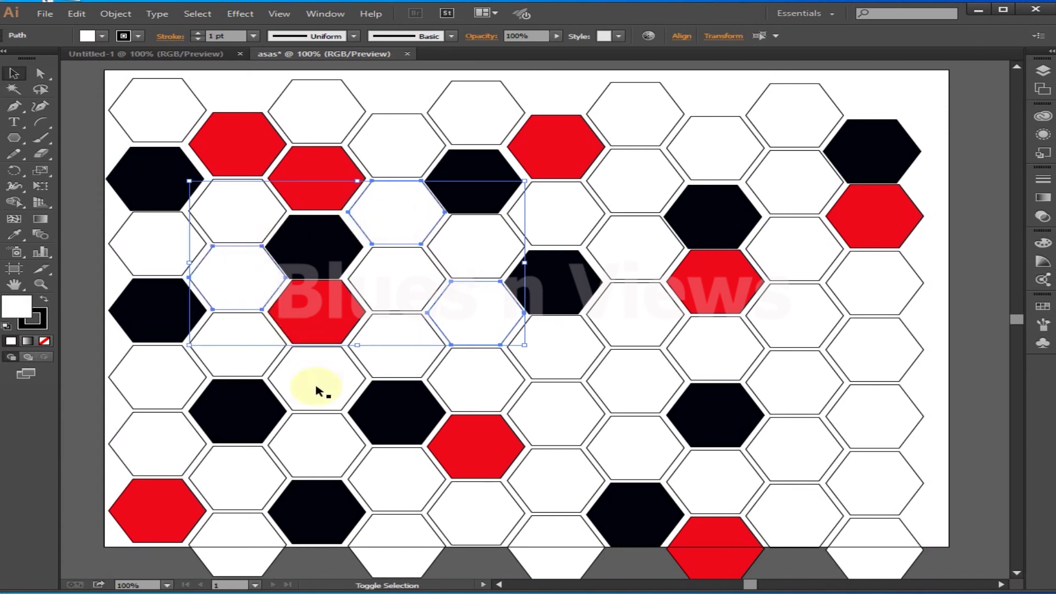
shift+click(316, 436)
shift+click(620, 389)
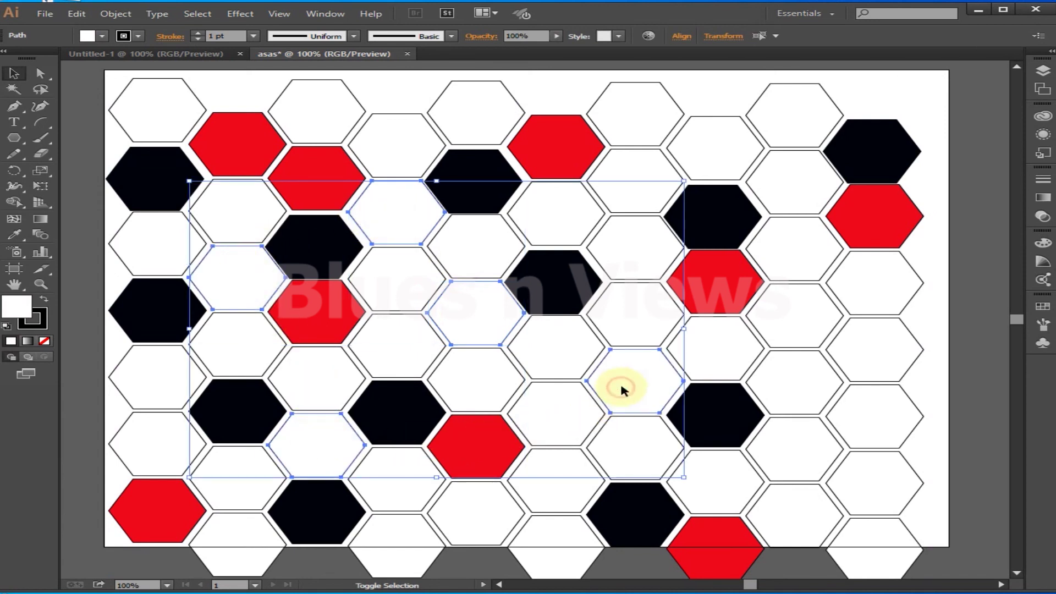
shift+click(789, 452)
shift+click(807, 325)
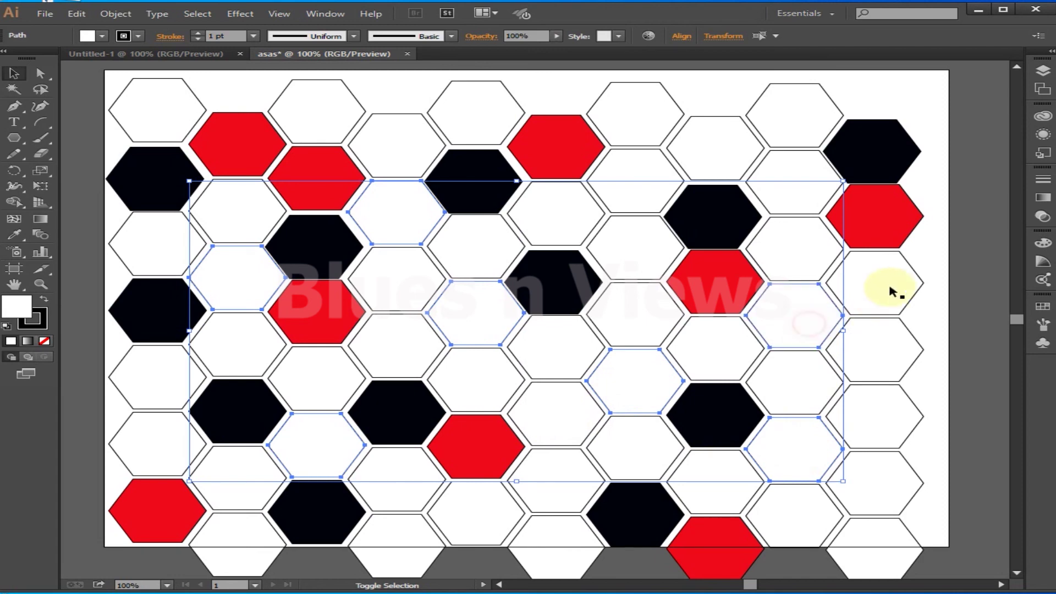
shift+click(634, 129)
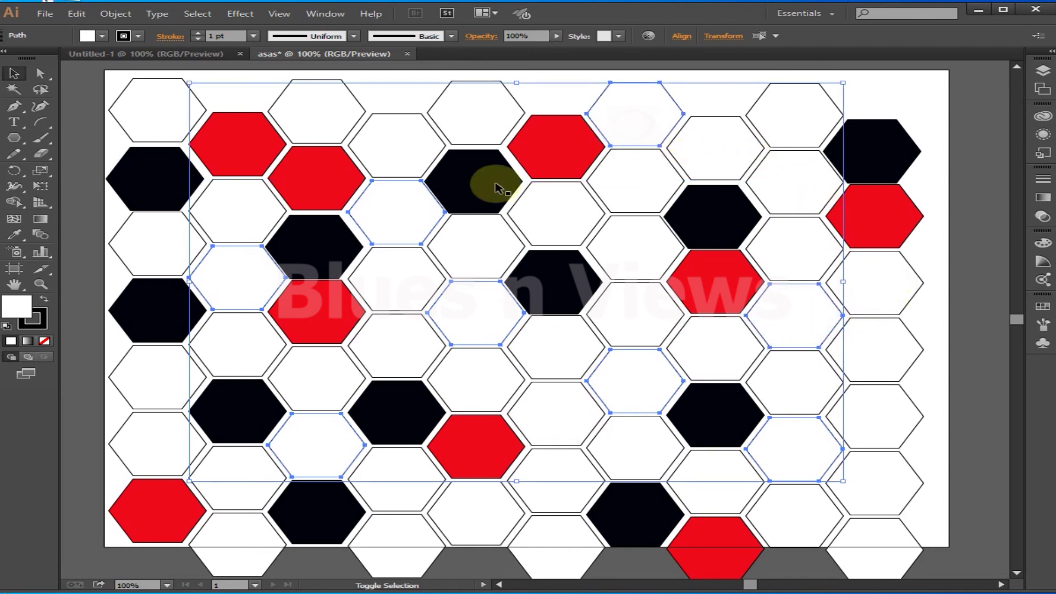
- Fill the eight selected hexagons with bright yellow F3F906
double_click(18, 308)
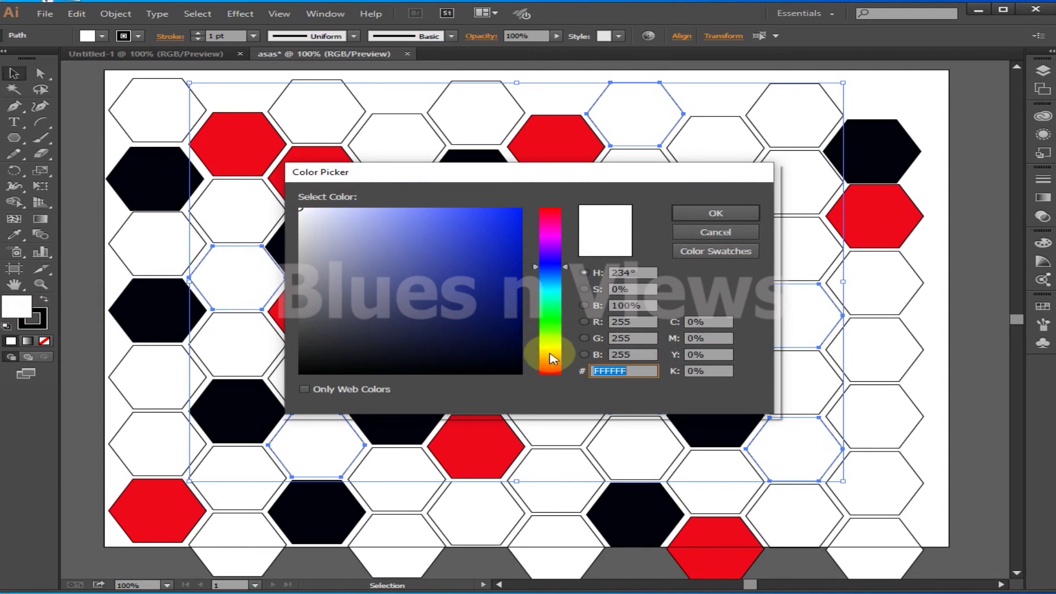
click(548, 345)
click(715, 213)
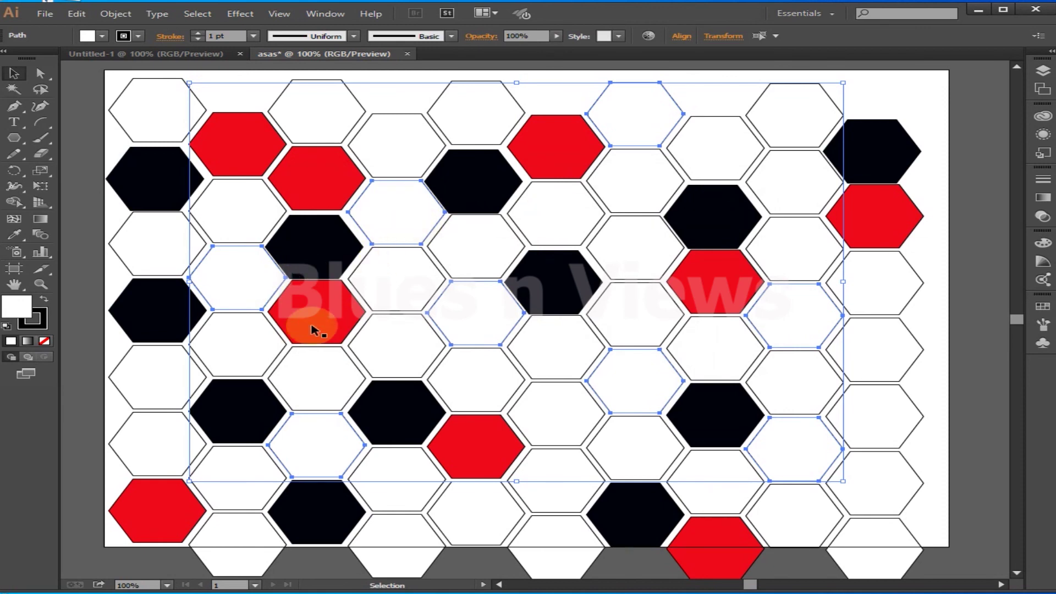
double_click(21, 310)
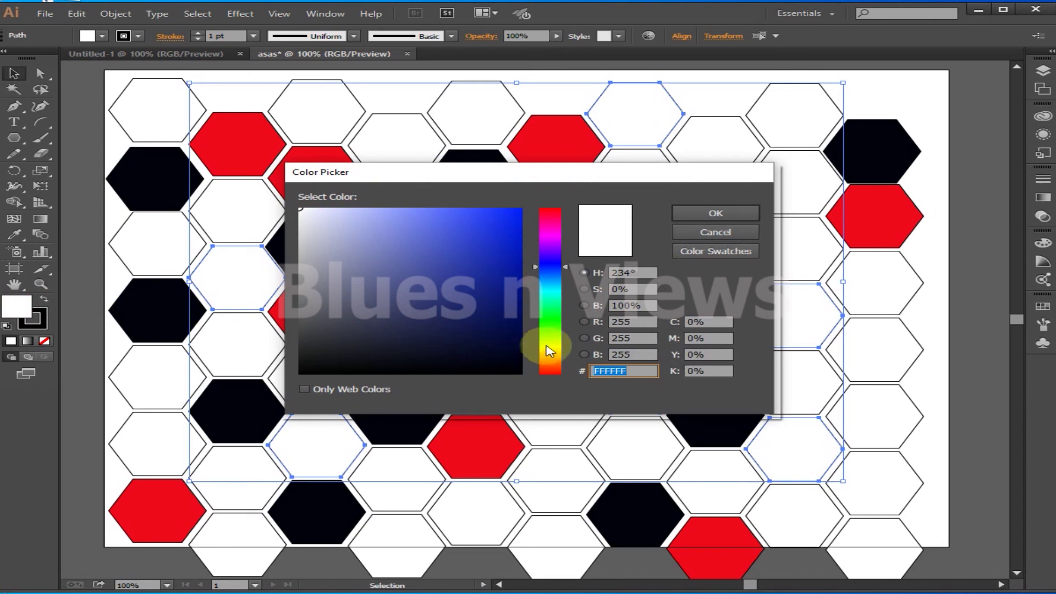
click(555, 346)
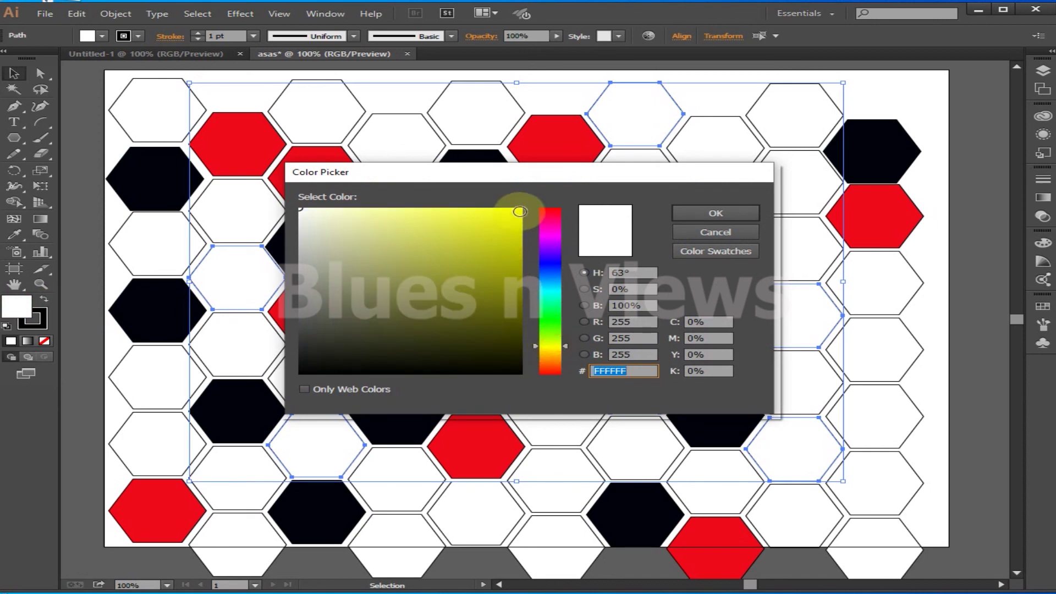
click(520, 211)
click(737, 214)
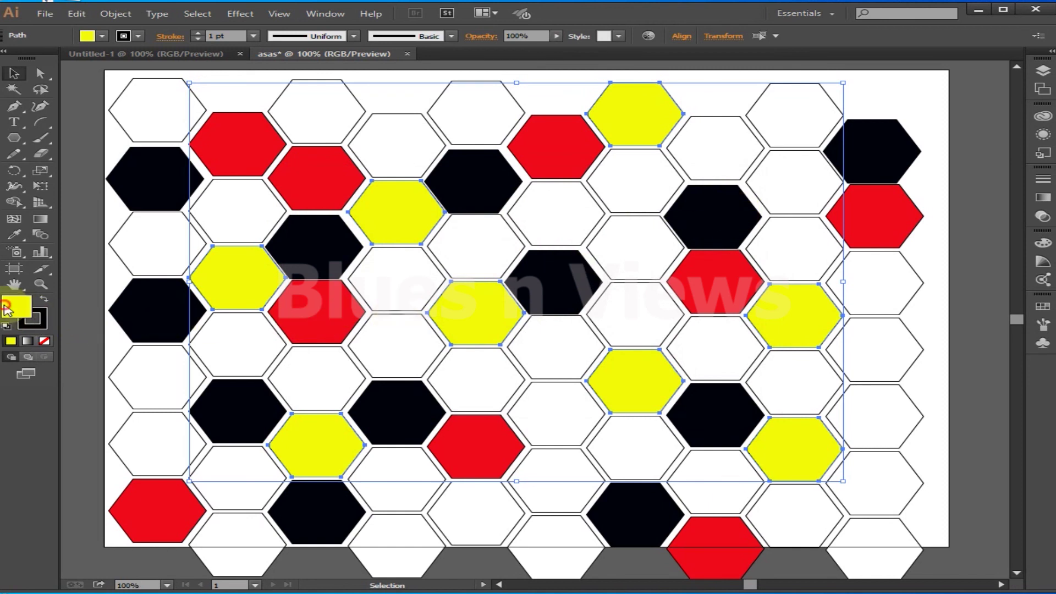
- Bring up the floating colour controls and enlarge the colour spectrum vertically
click(1043, 307)
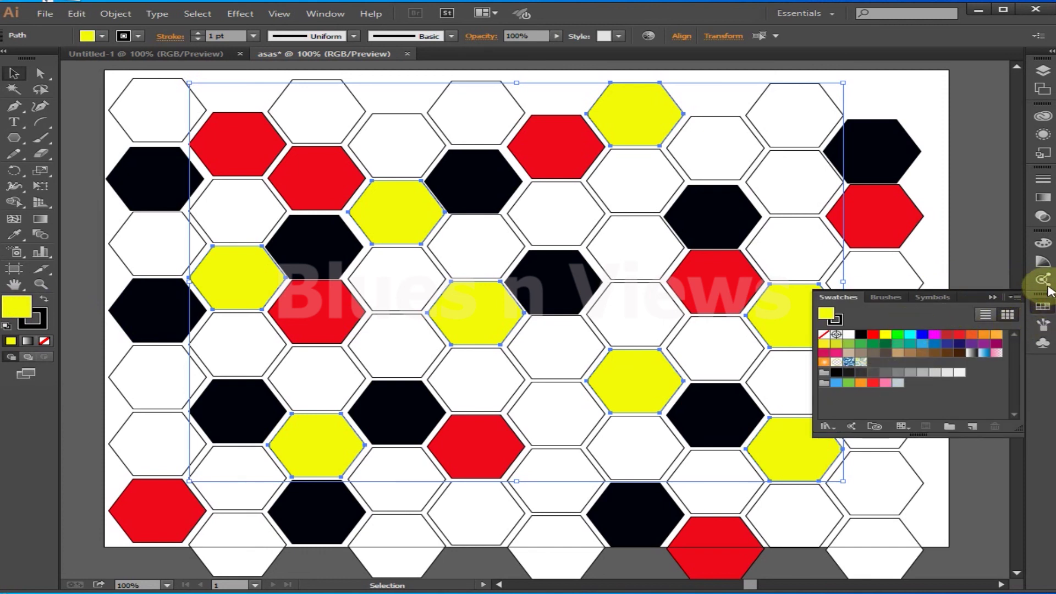
click(1042, 240)
click(1041, 243)
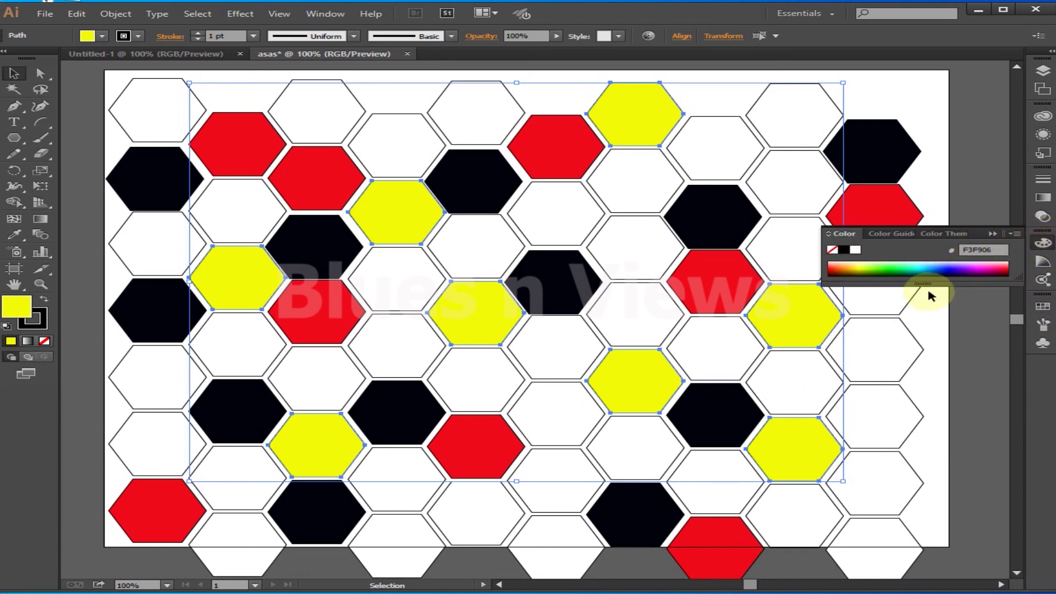
drag(926, 285, 936, 450)
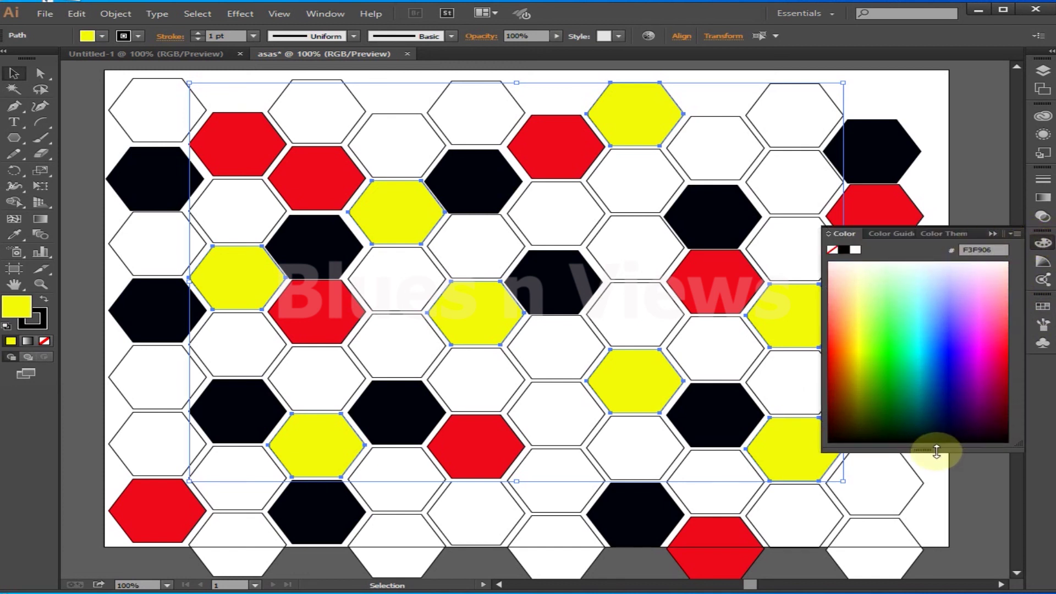
- Try blue 2700D6, pink F00054, yellow F1FF07 and orange FF9062 as fills for the selected hexagons
click(959, 360)
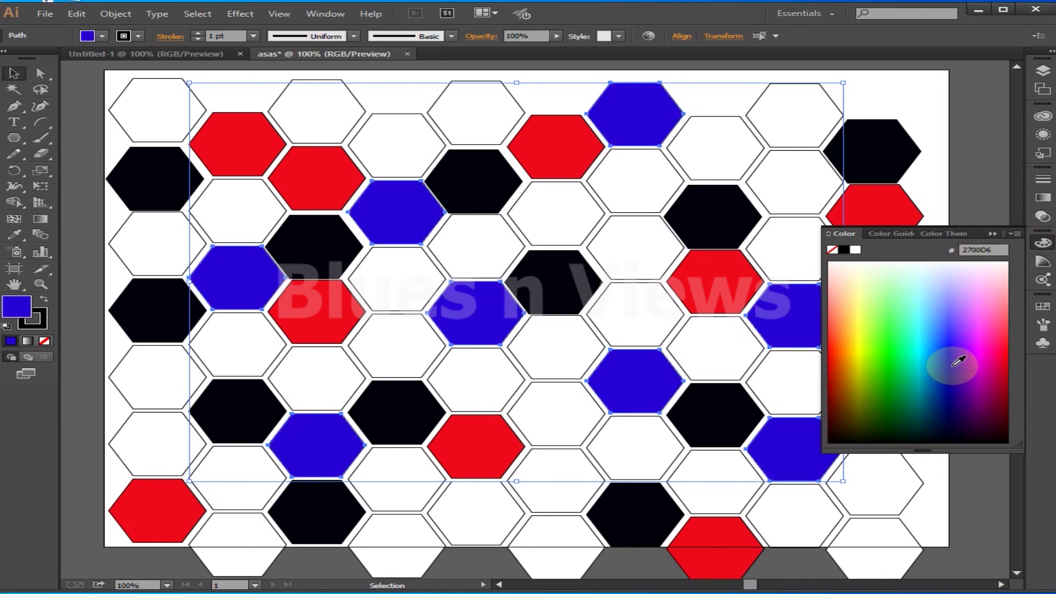
click(1001, 354)
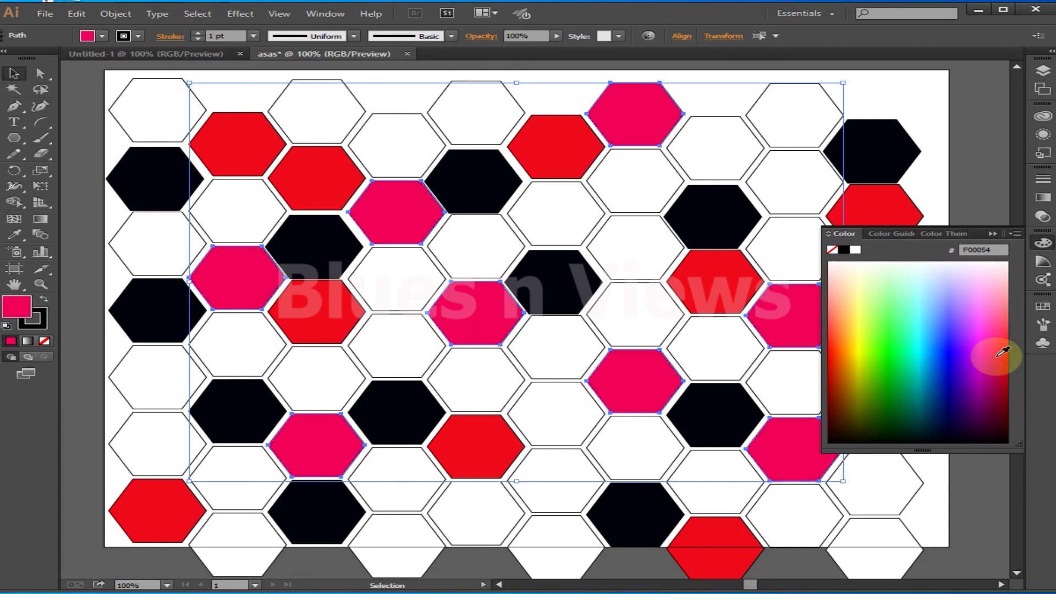
click(859, 347)
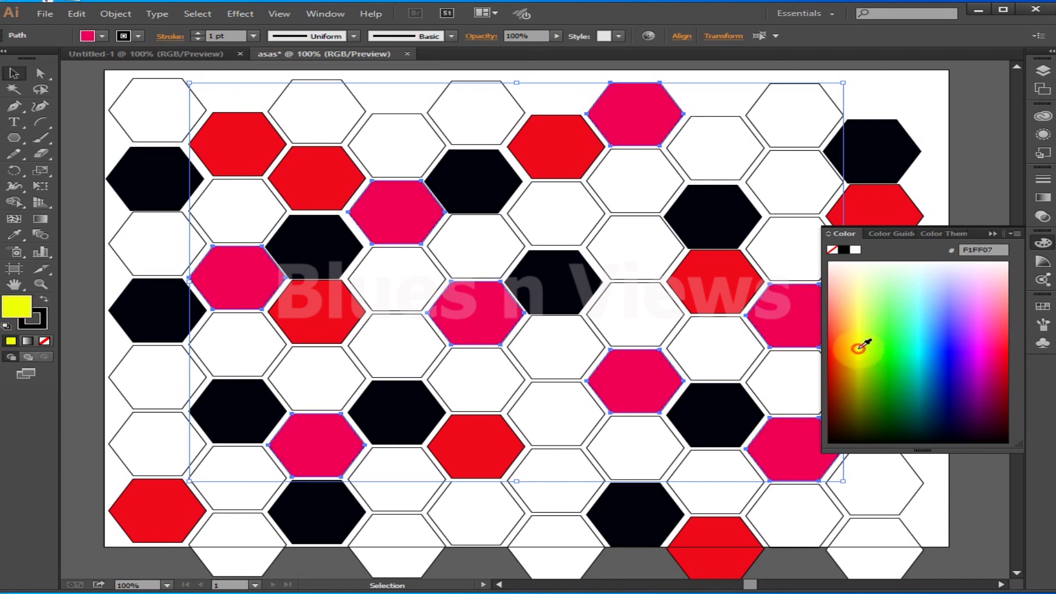
click(897, 334)
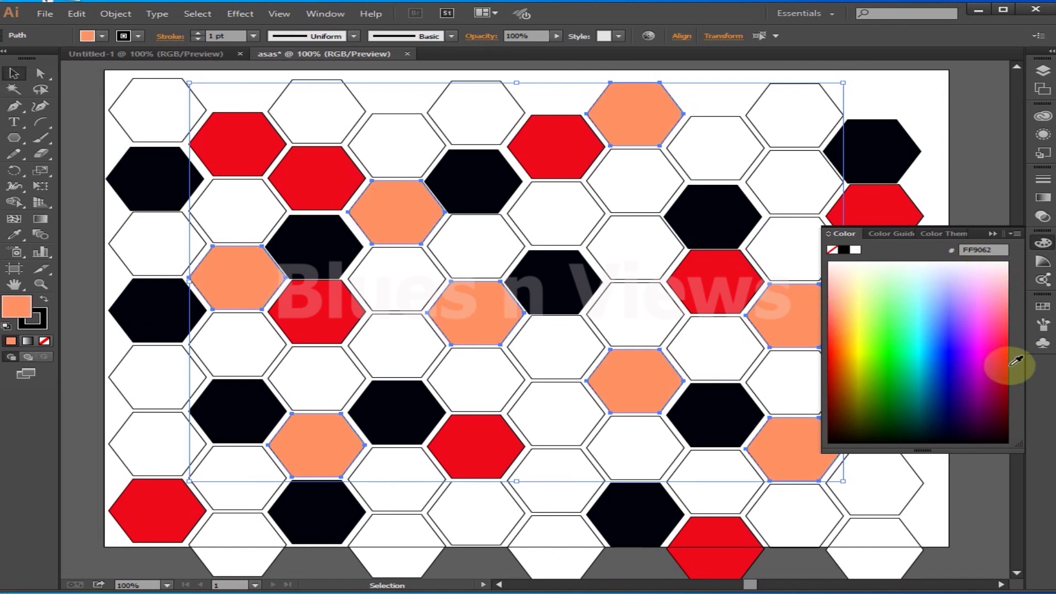
- Fill the eight selected hexagons with green 0CB200, collapse the colour controls and deselect the hexagons
click(887, 377)
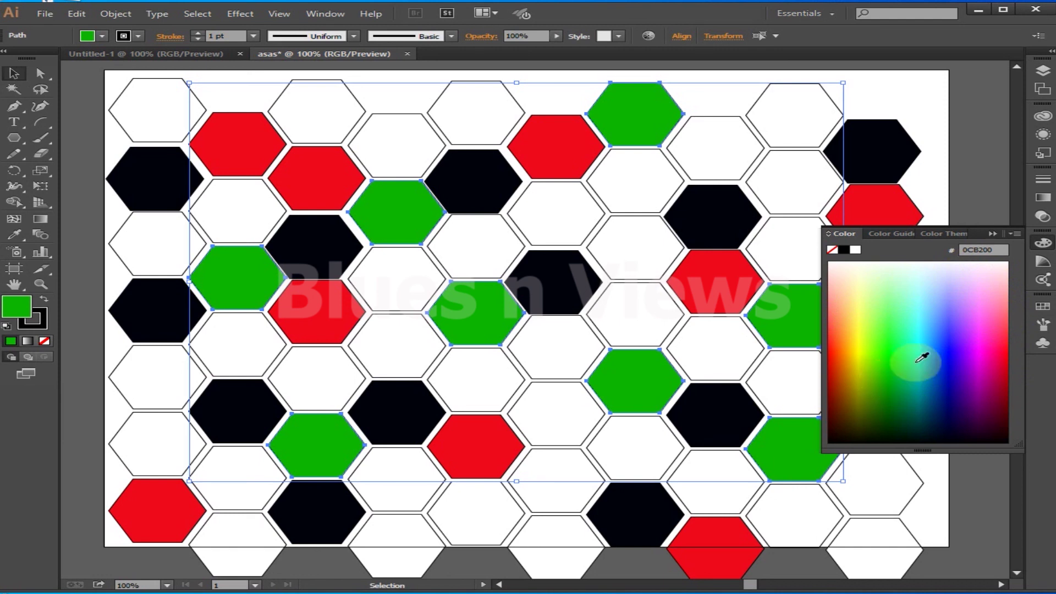
click(992, 235)
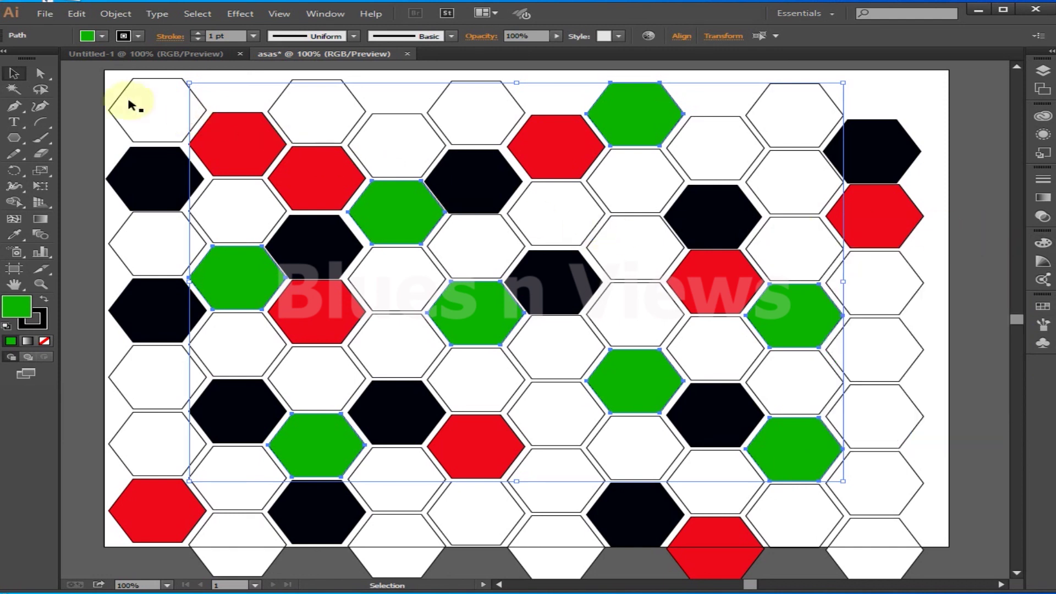
click(895, 97)
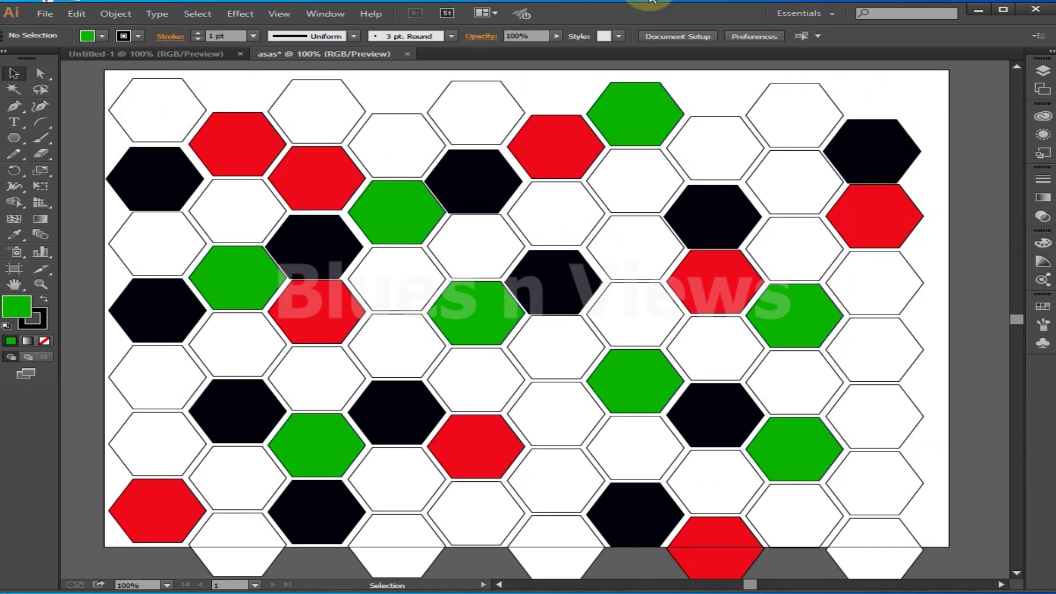